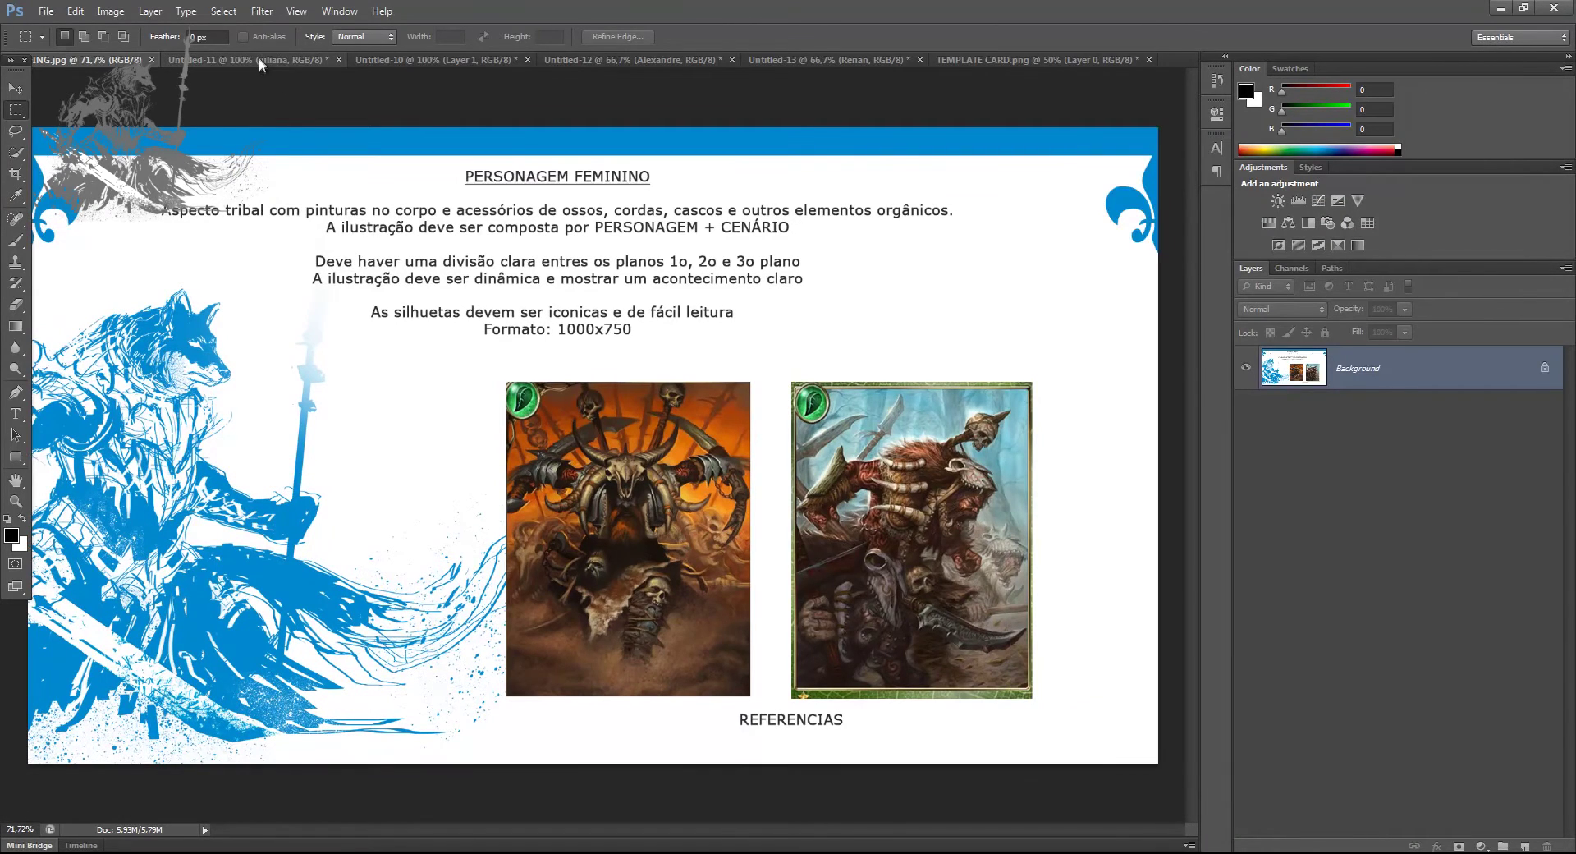
Switch to the Untitled-11 sketch document, add an empty layer above the sketch, and activate the Brush tool
left_click(255, 57)
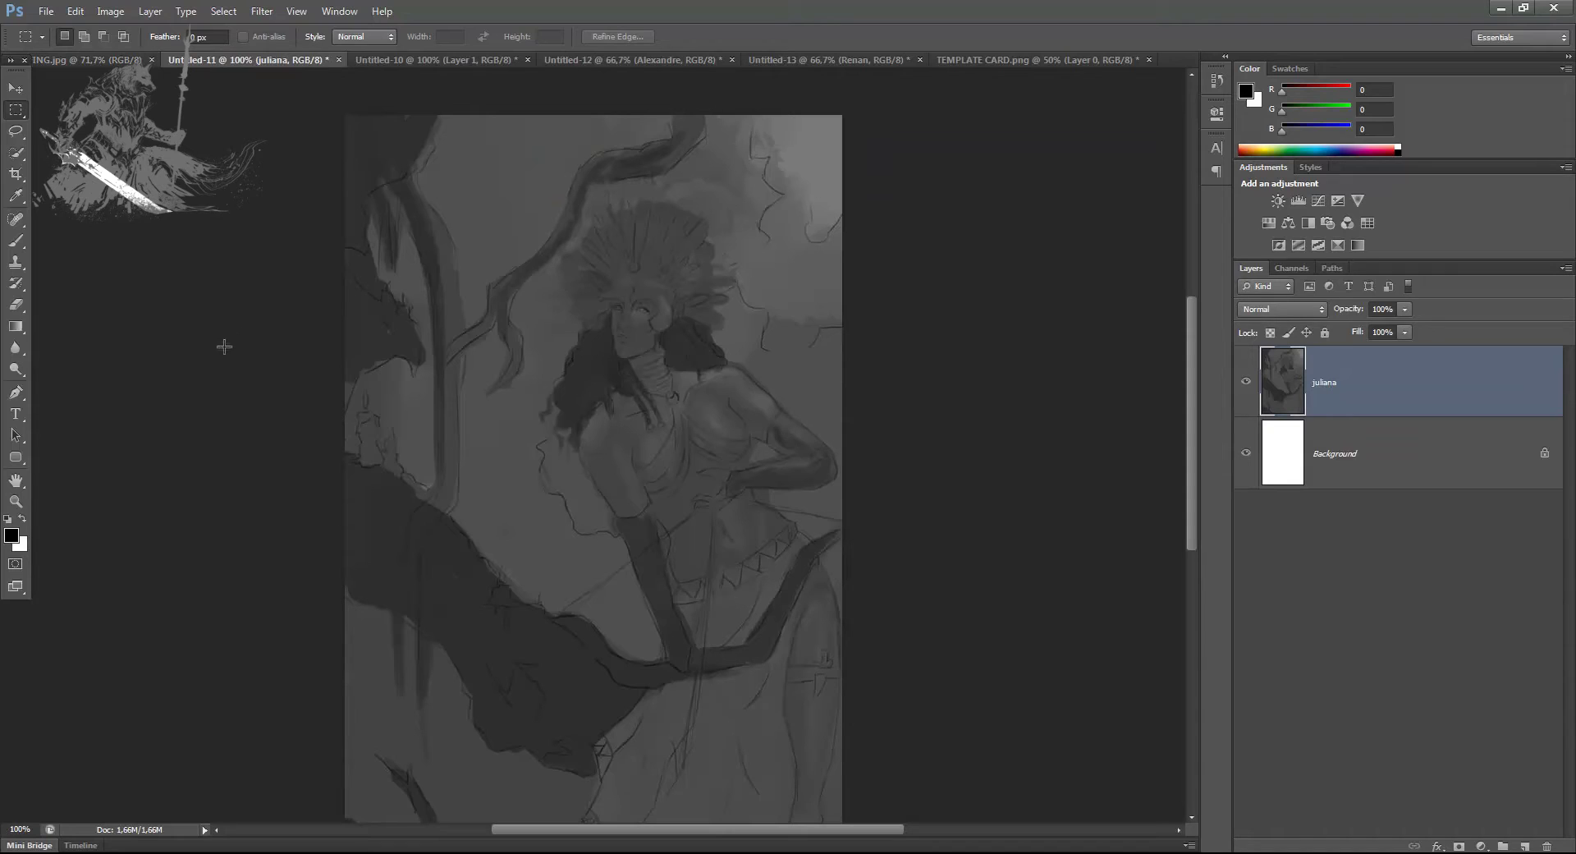
left_click(1525, 845)
key("b")
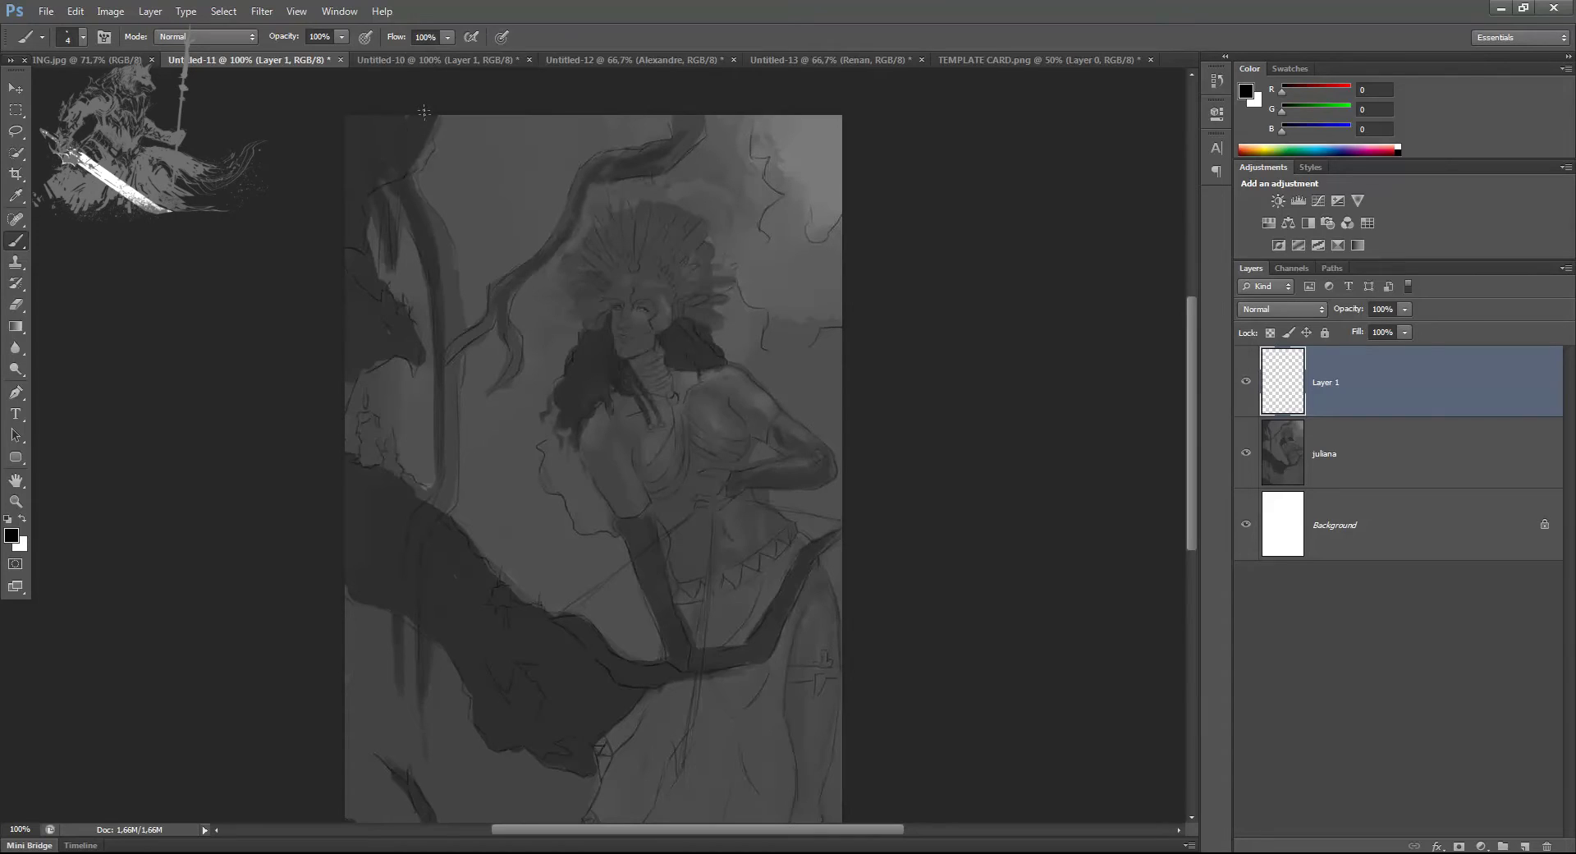
In the Untitled-10 photo document, add a new layer above the photo and set the foreground colour to red (255, 0, 0)
left_click(425, 63)
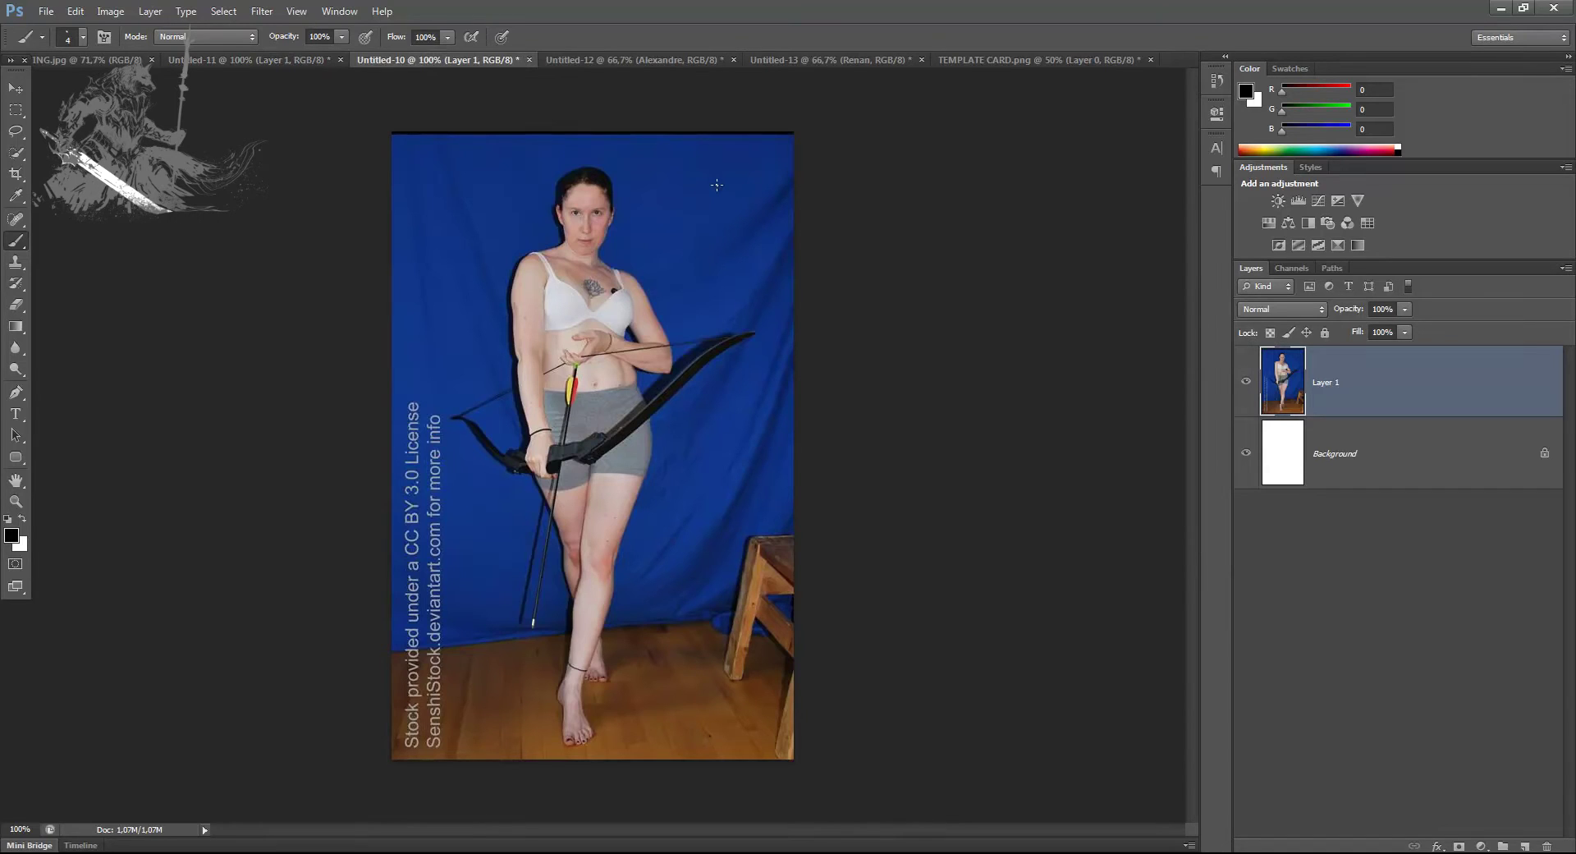
key("ctrl+plus")
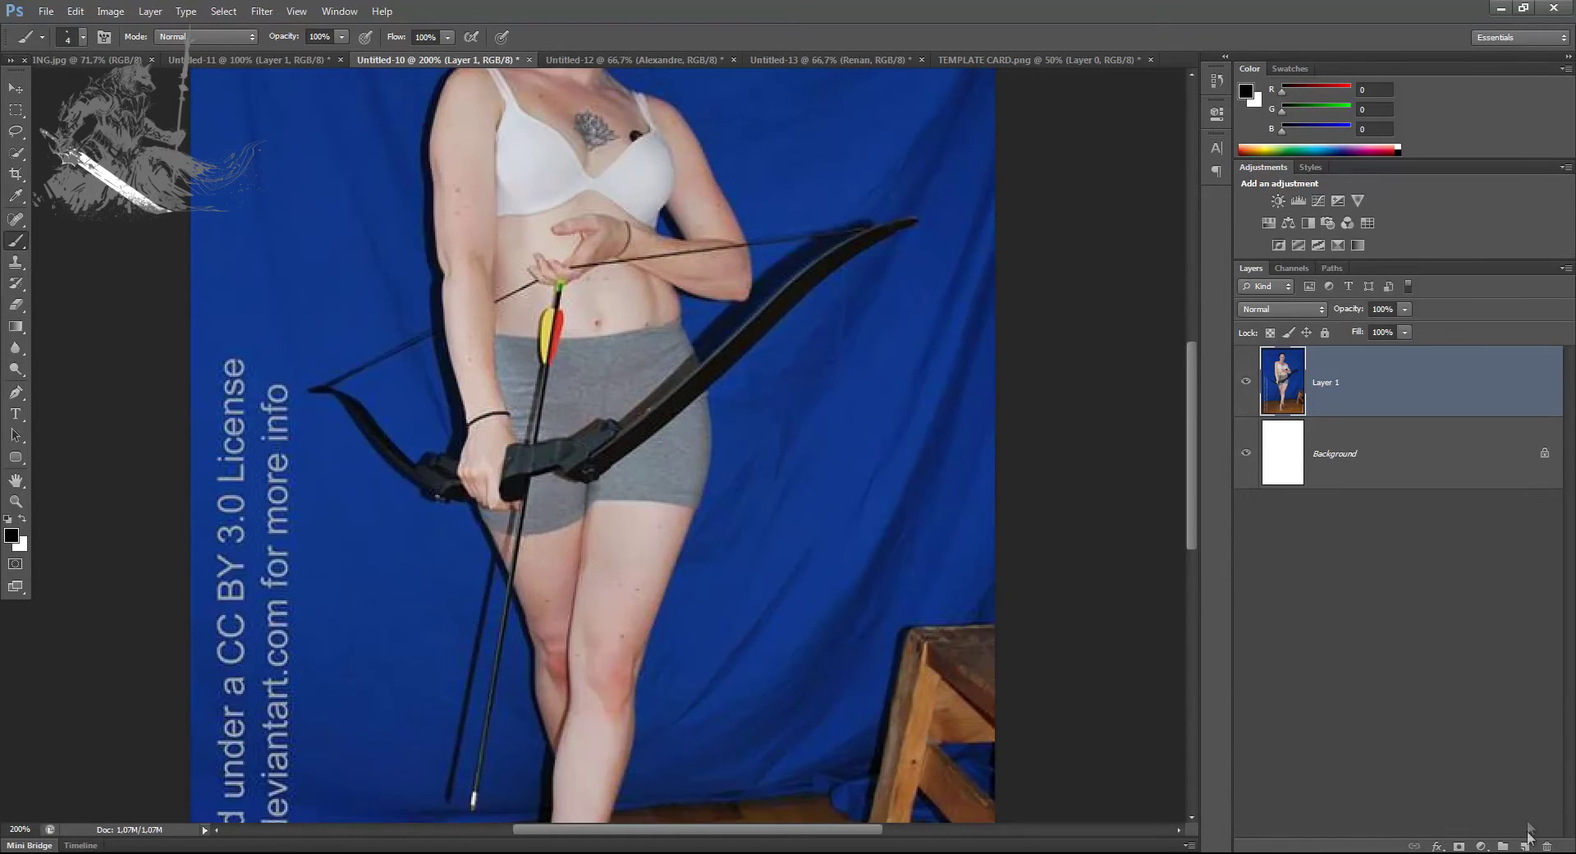
left_click(1523, 846)
scroll(381, 410, "up", 3)
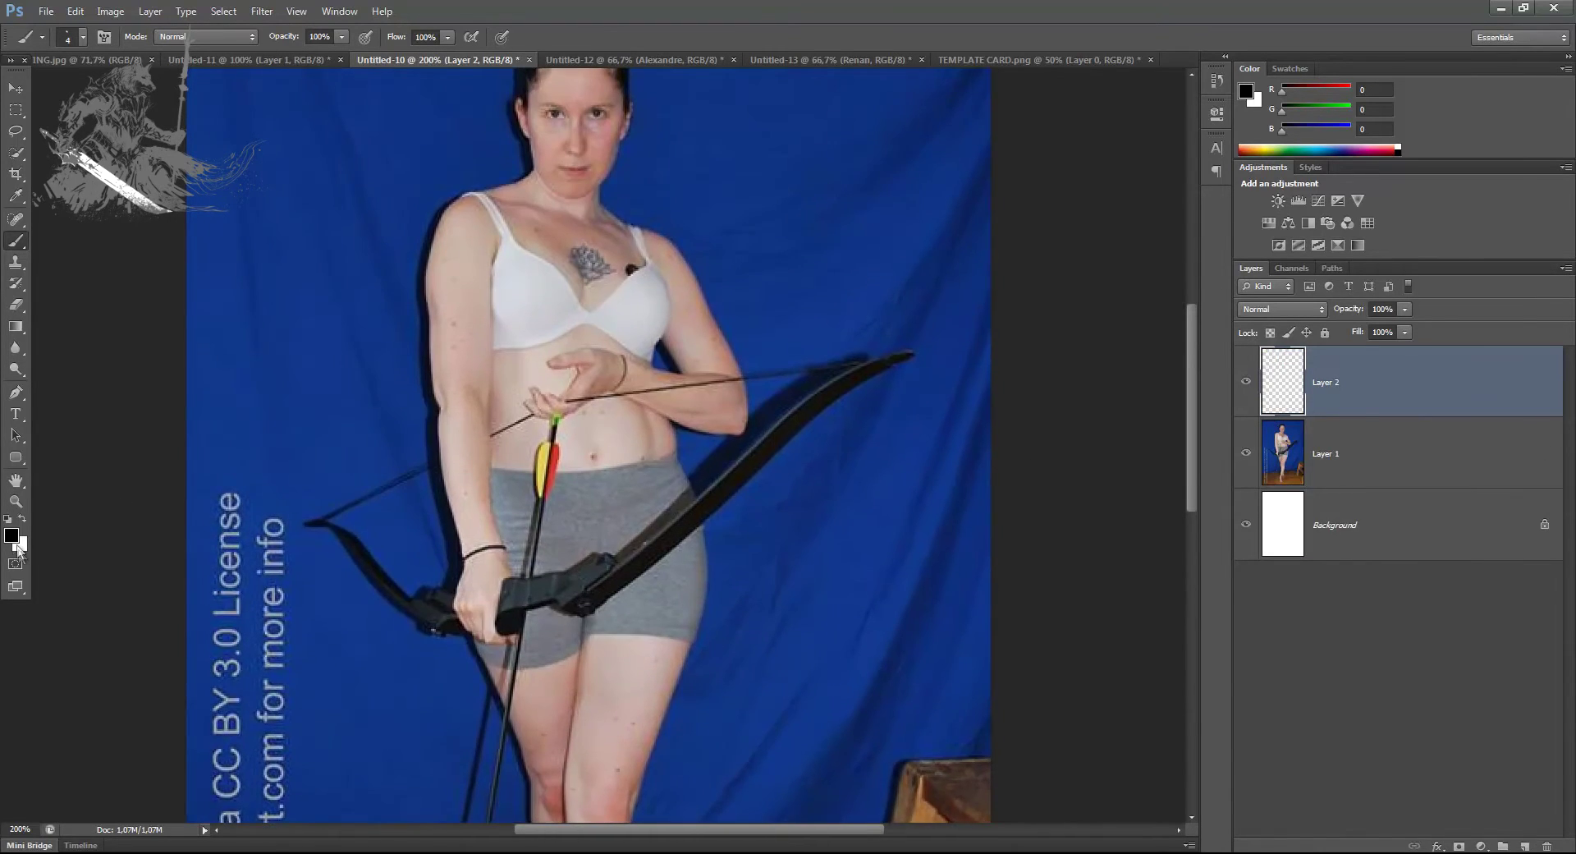
left_click(13, 535)
type("255")
key("Return")
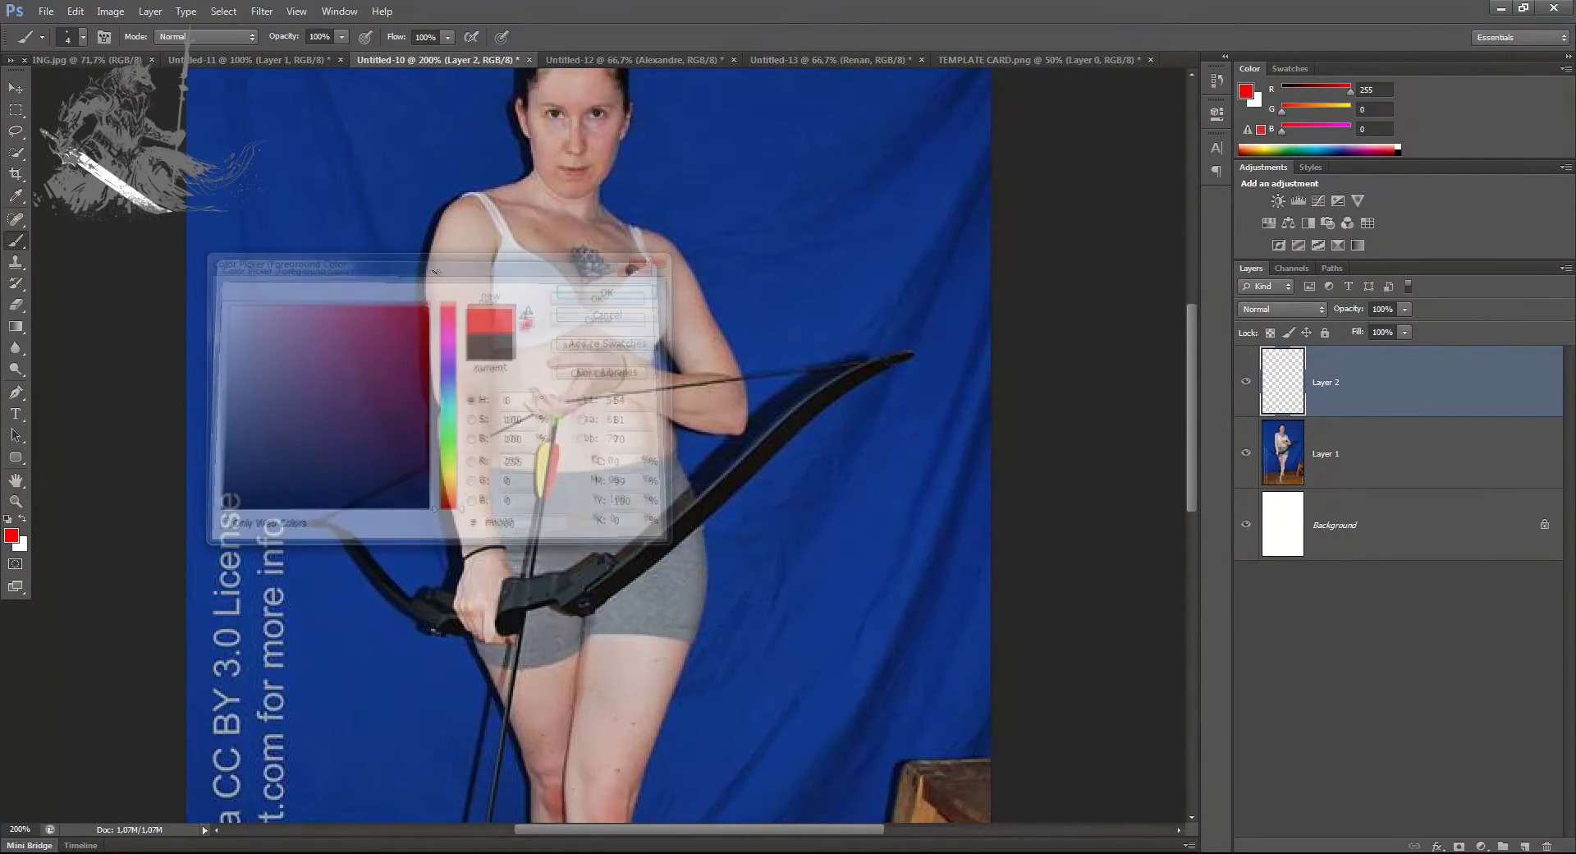
Draw two horizontal red guide lines across the archer photo, one at the height of each shoulder
scroll(396, 353, "up", 2)
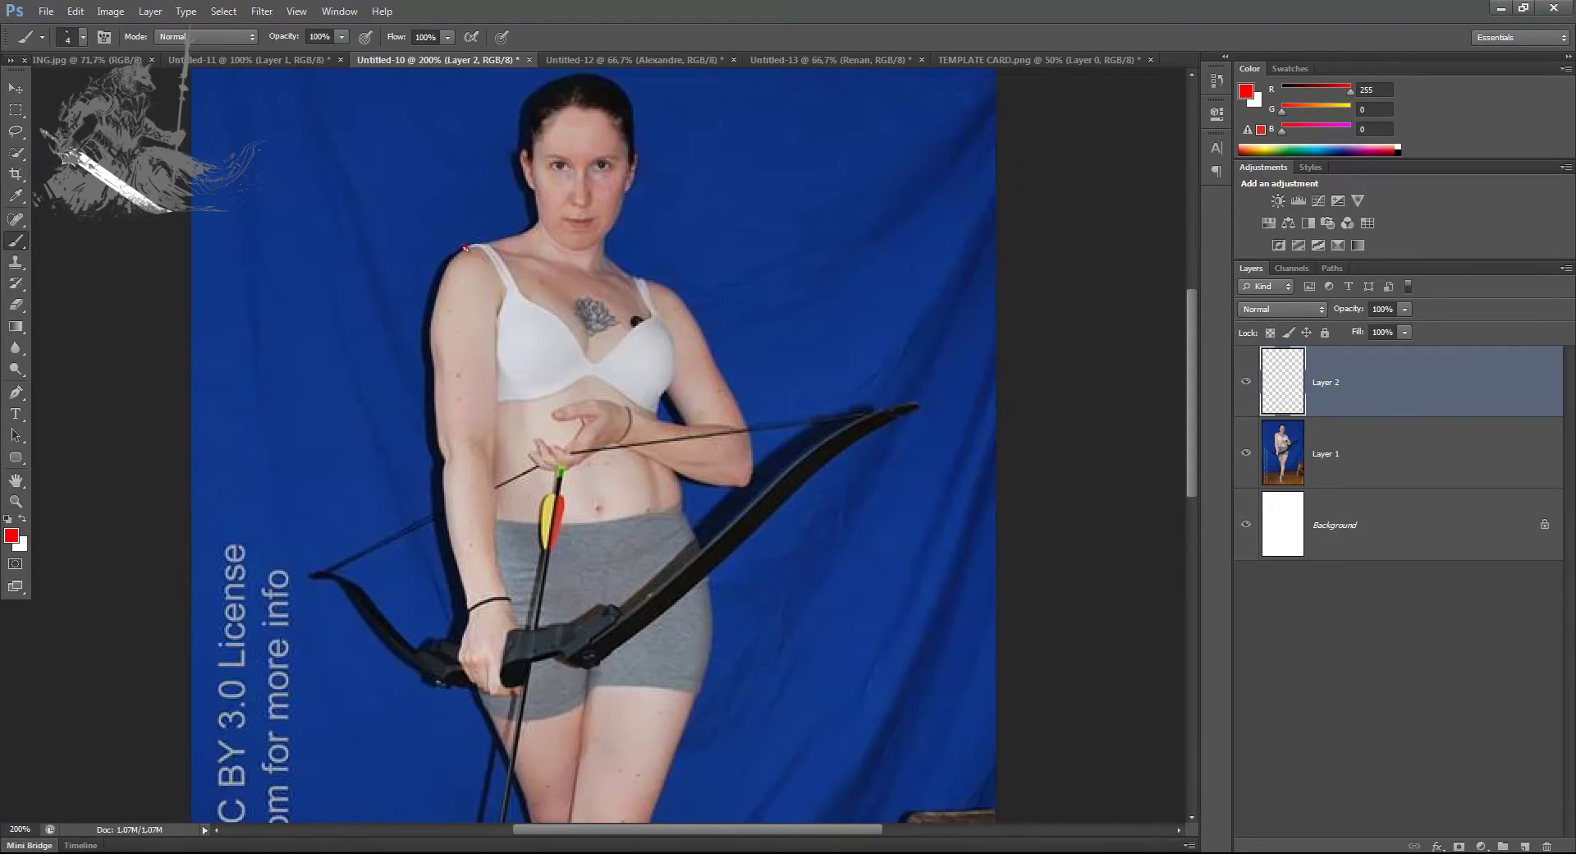
left_click_drag(464, 247, 730, 247)
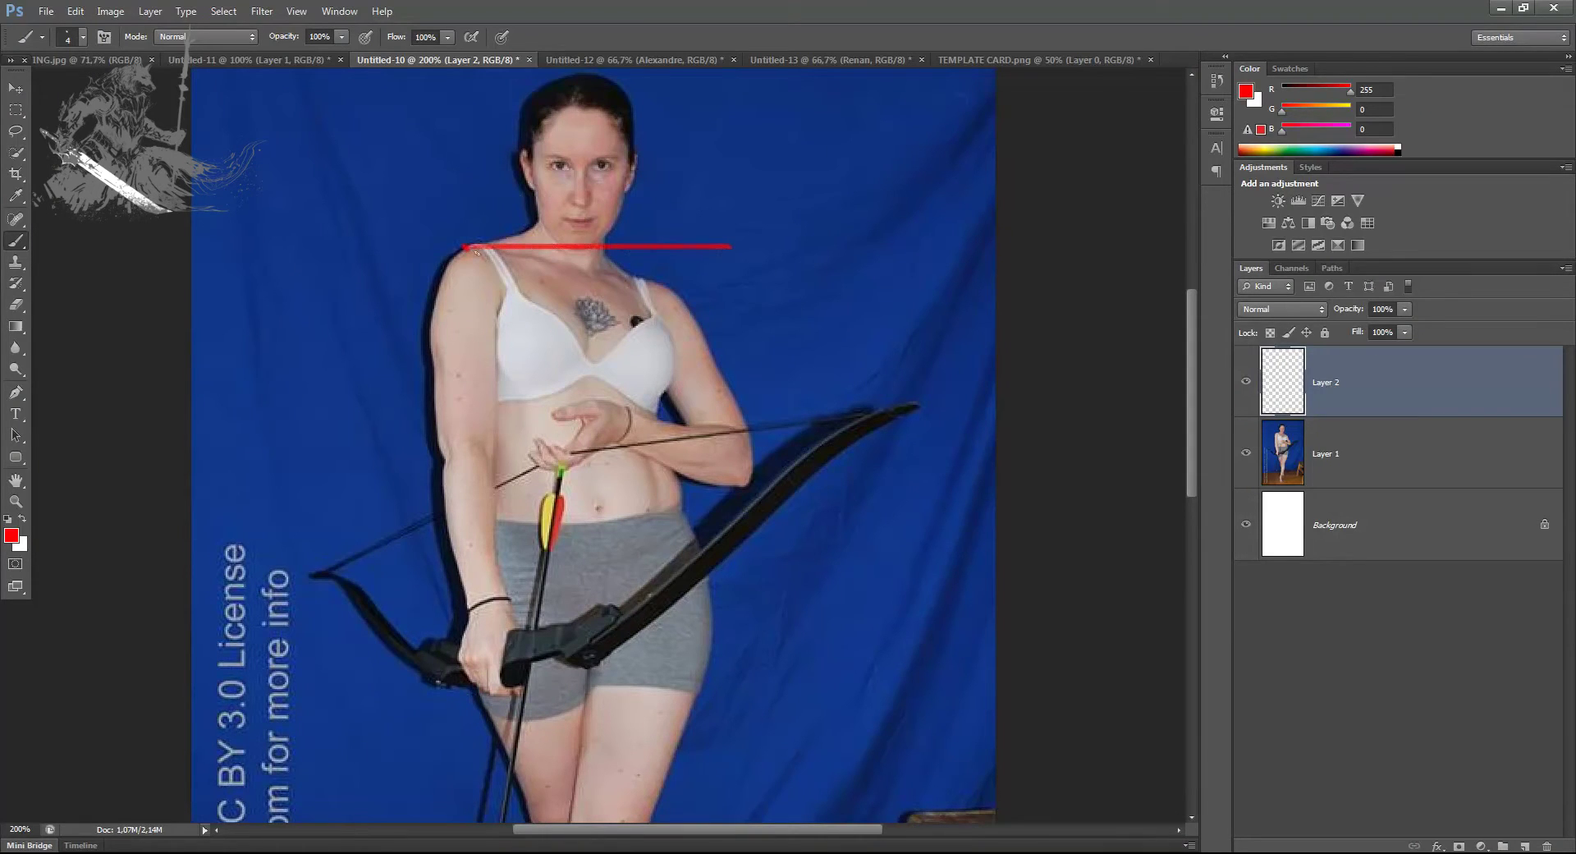
left_click_drag(470, 245, 457, 245)
left_click_drag(665, 284, 428, 285)
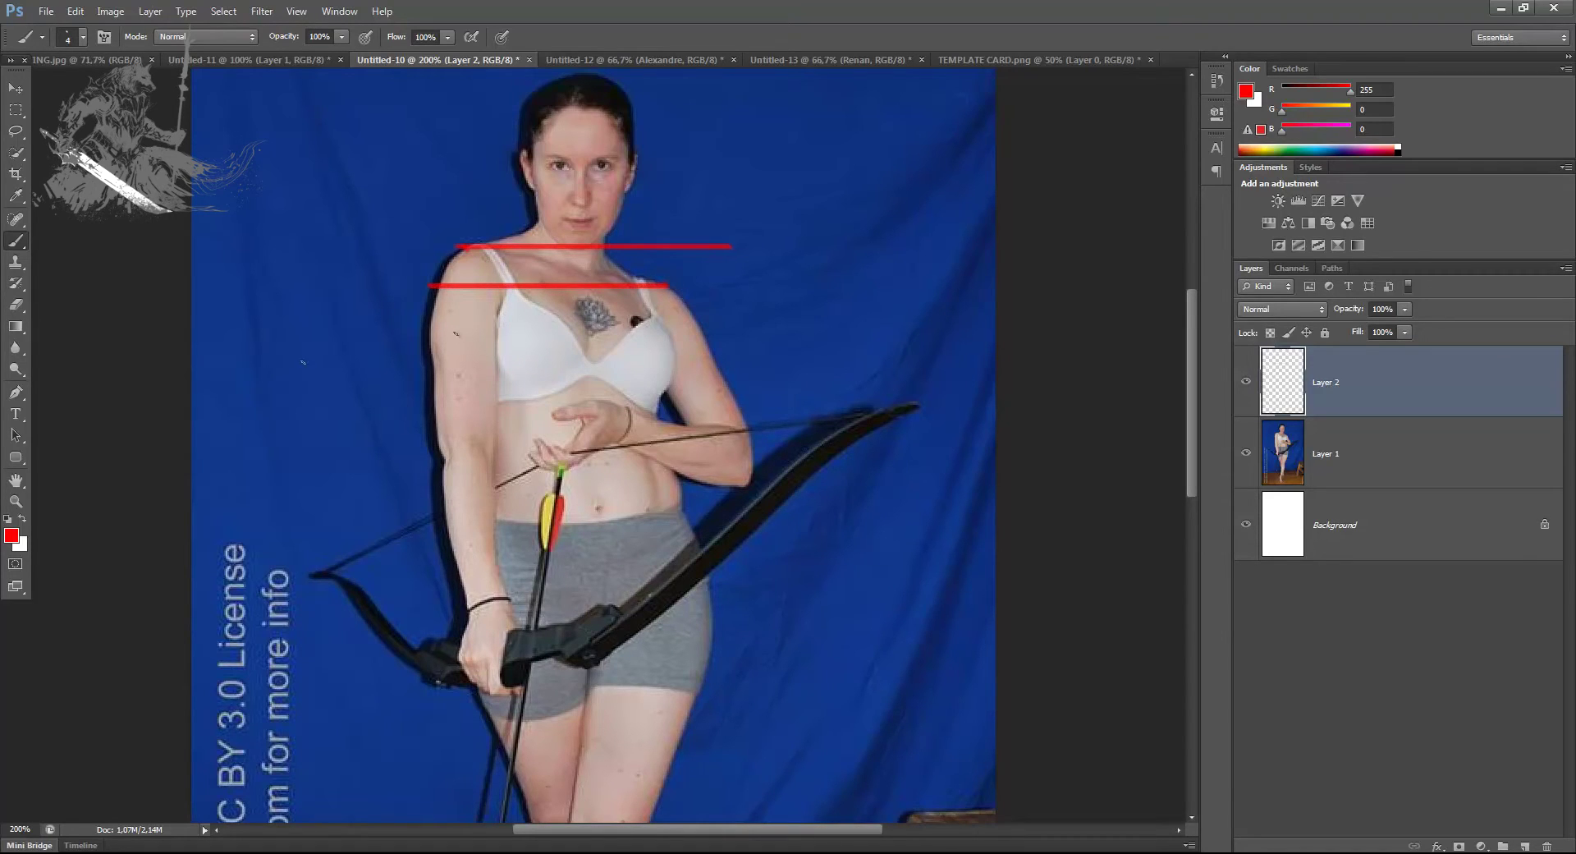
Set the foreground colour to green (0, 255, 12) and draw three horizontal lines across the photo at the elbows and waist
left_click(12, 538)
left_click(446, 440)
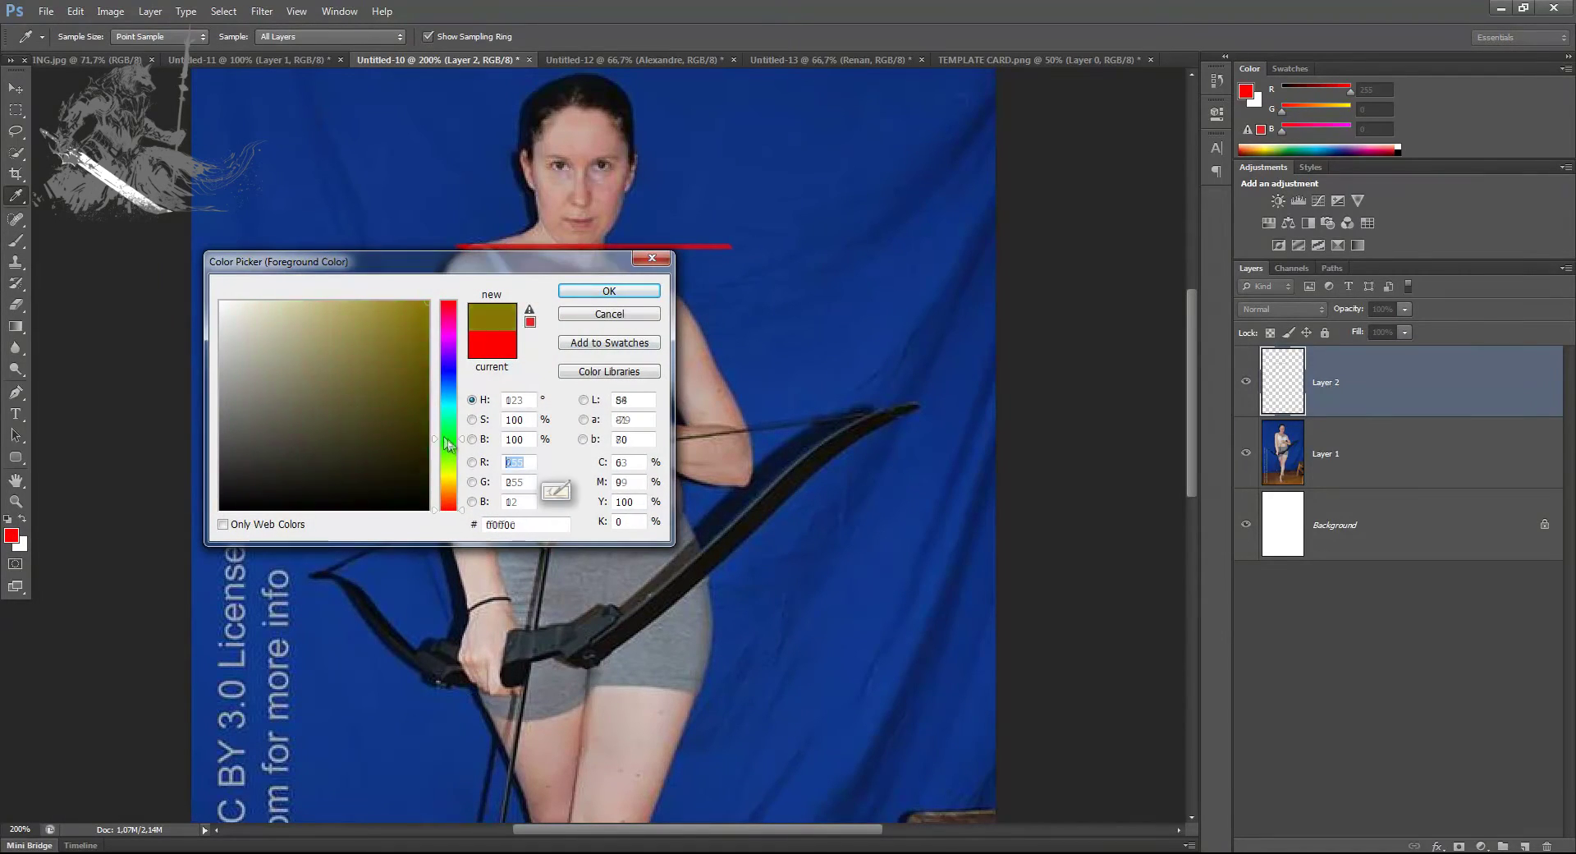
left_click(609, 291)
key("b")
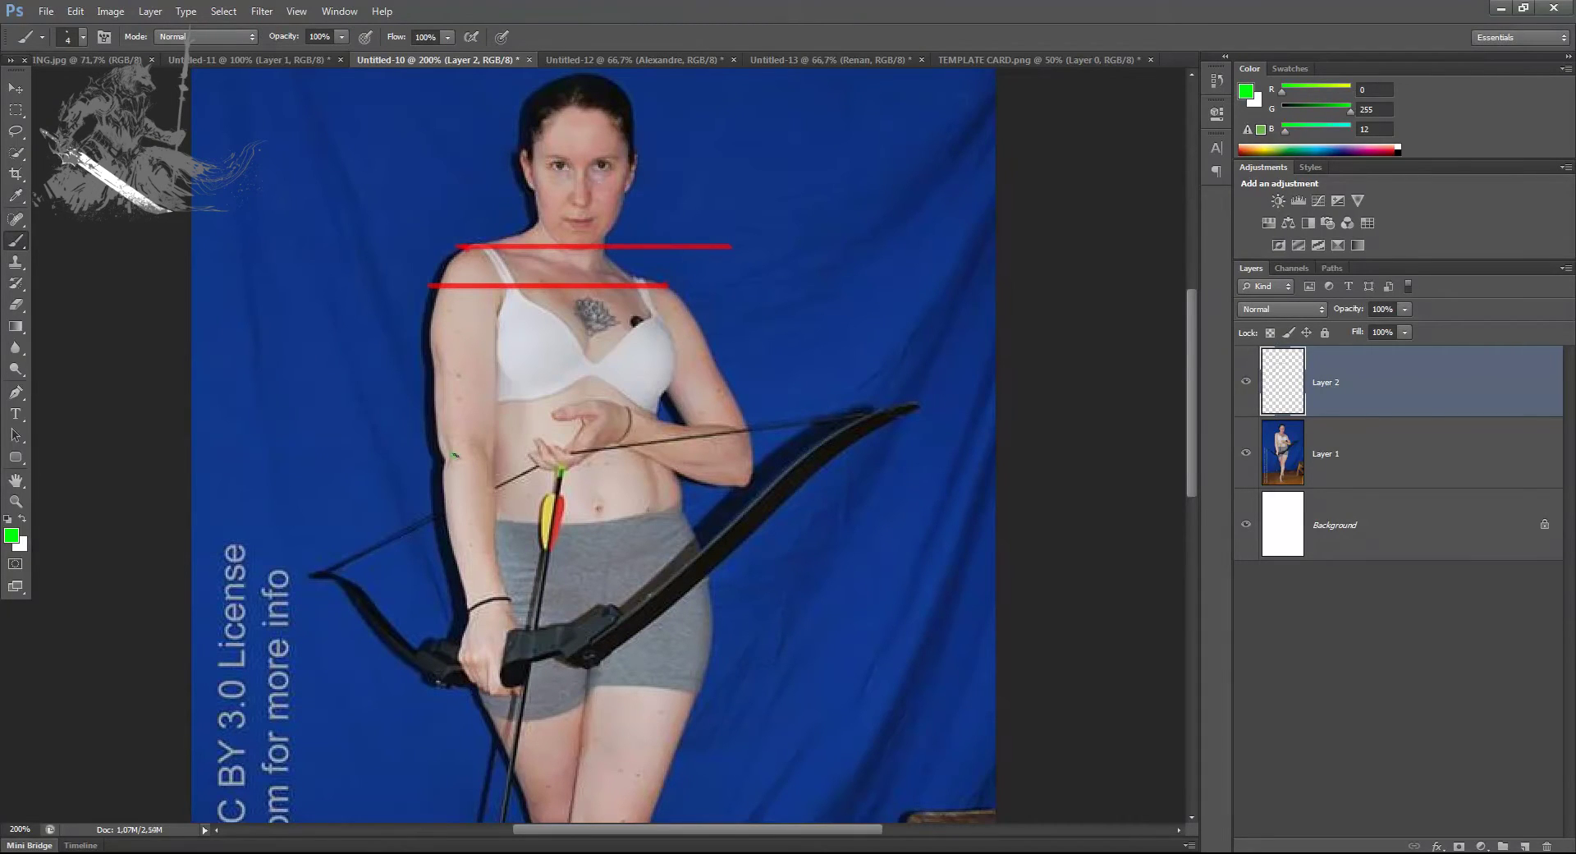
left_click_drag(452, 457, 818, 458)
left_click_drag(709, 487, 426, 486)
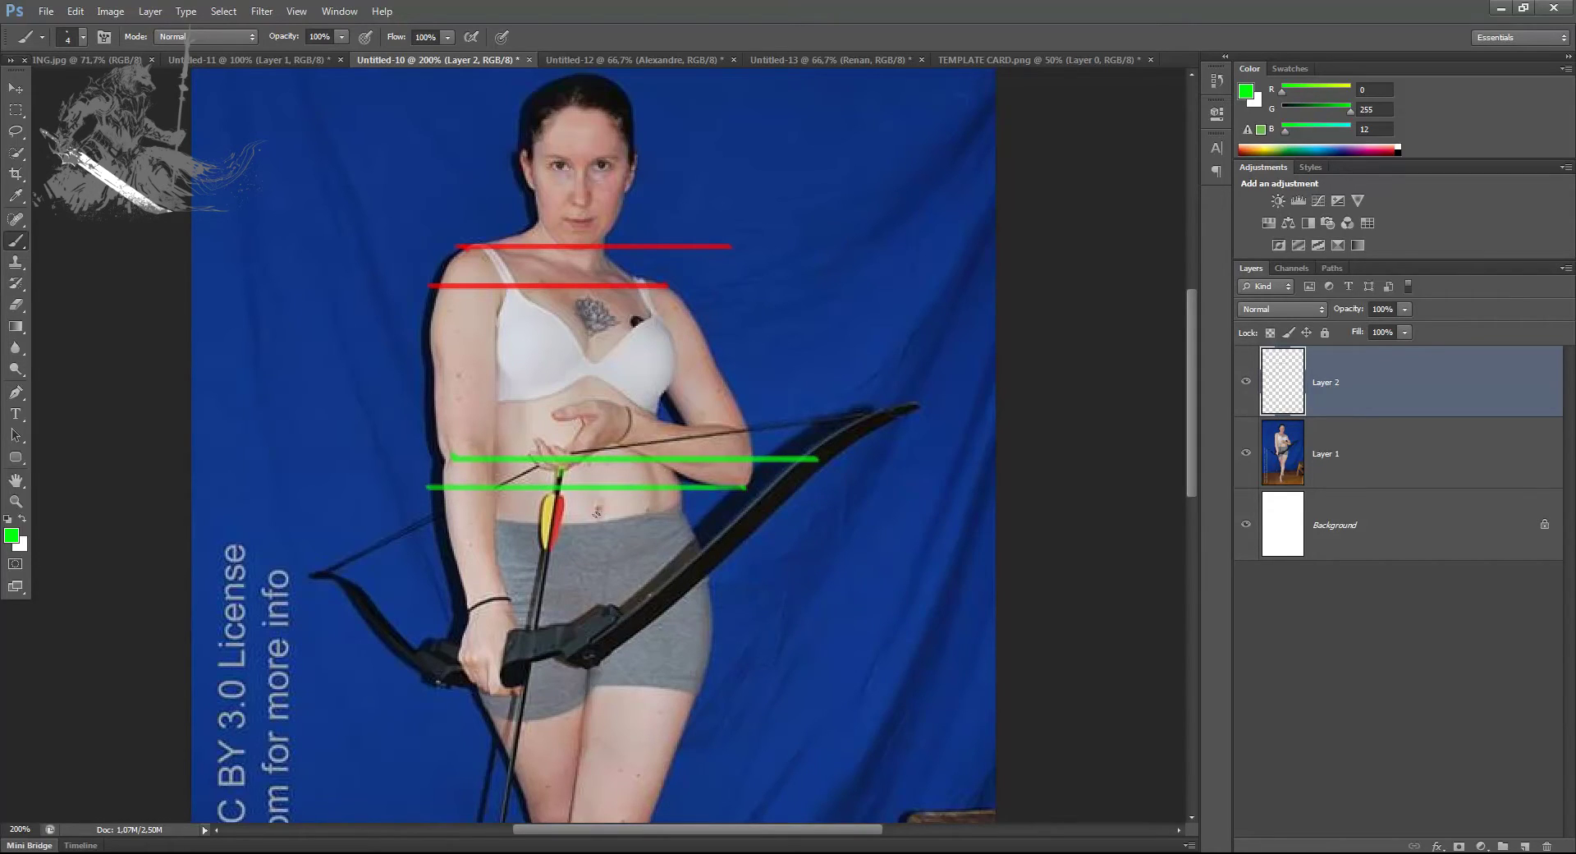
left_click_drag(598, 510, 763, 510)
Set the foreground colour to yellow (255, 234, 0) and draw a horizontal line from the bow hand across the thighs
left_click(11, 536)
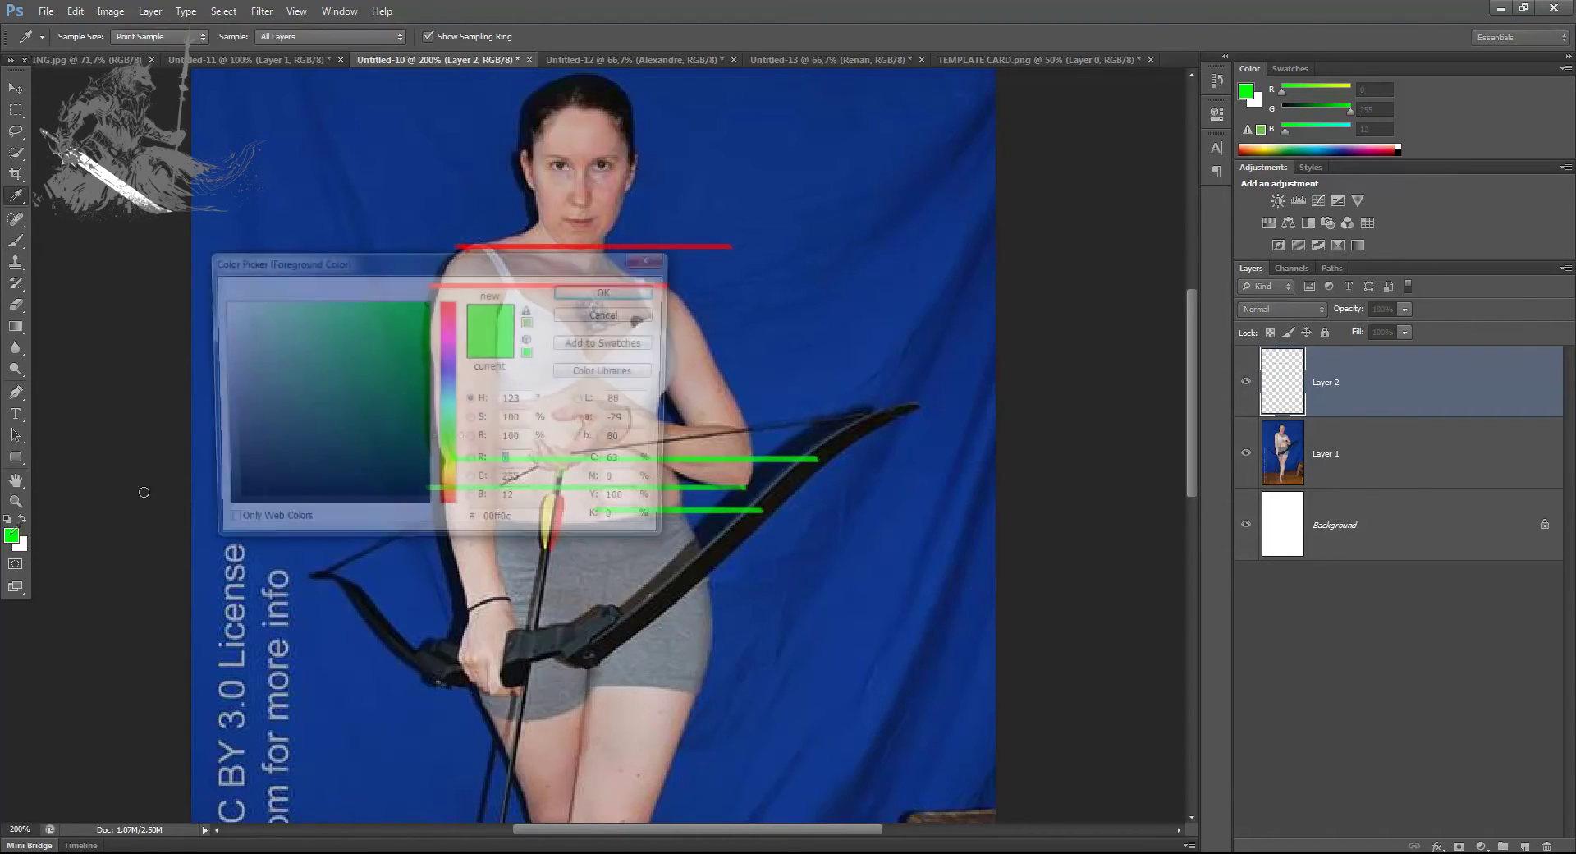
left_click(455, 477)
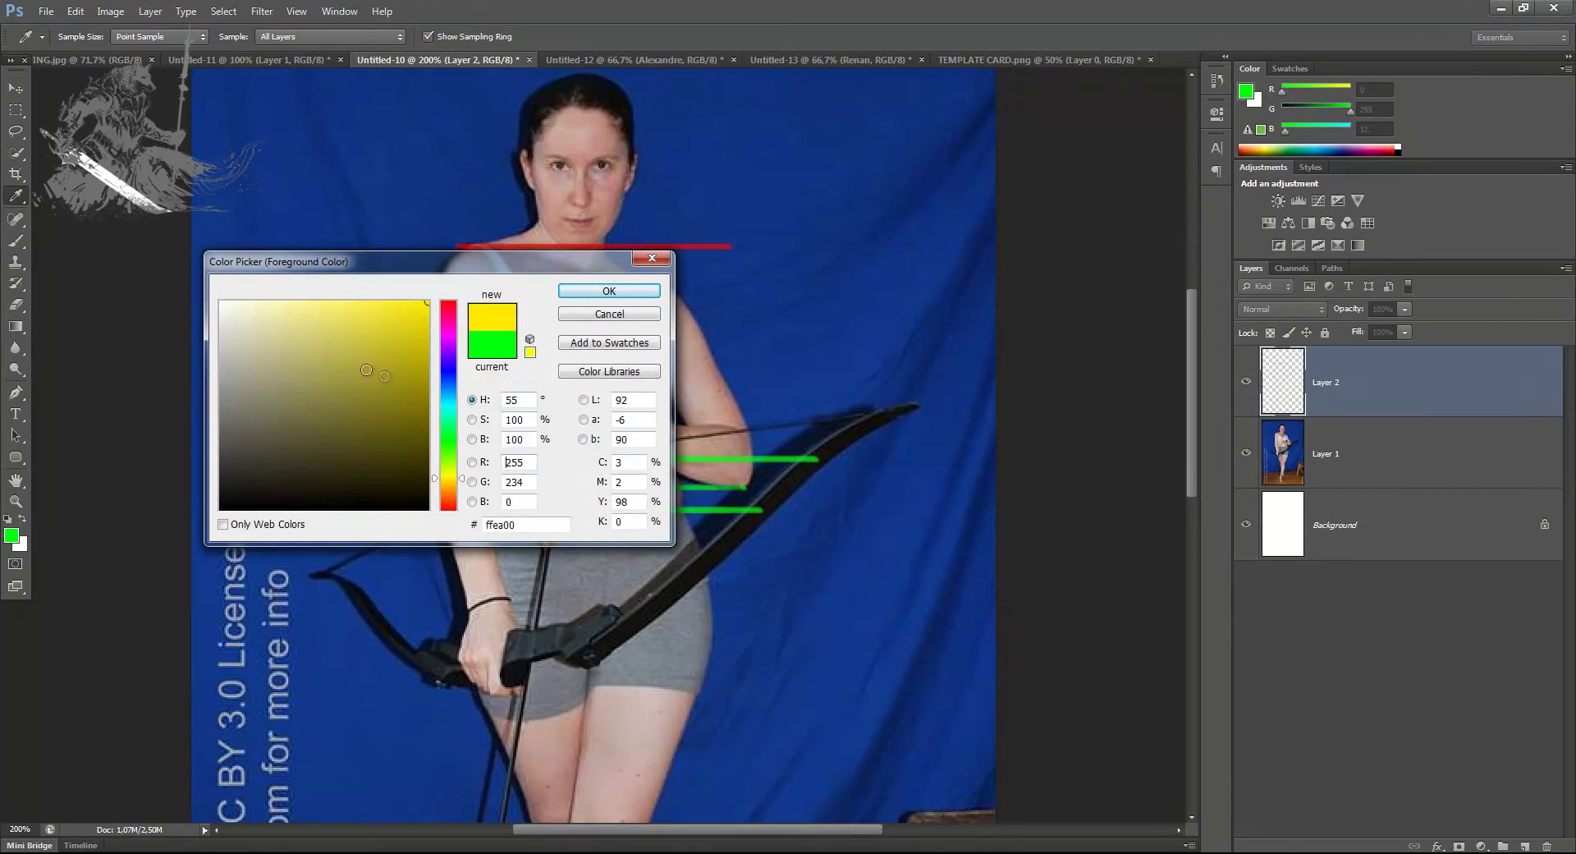
left_click(609, 291)
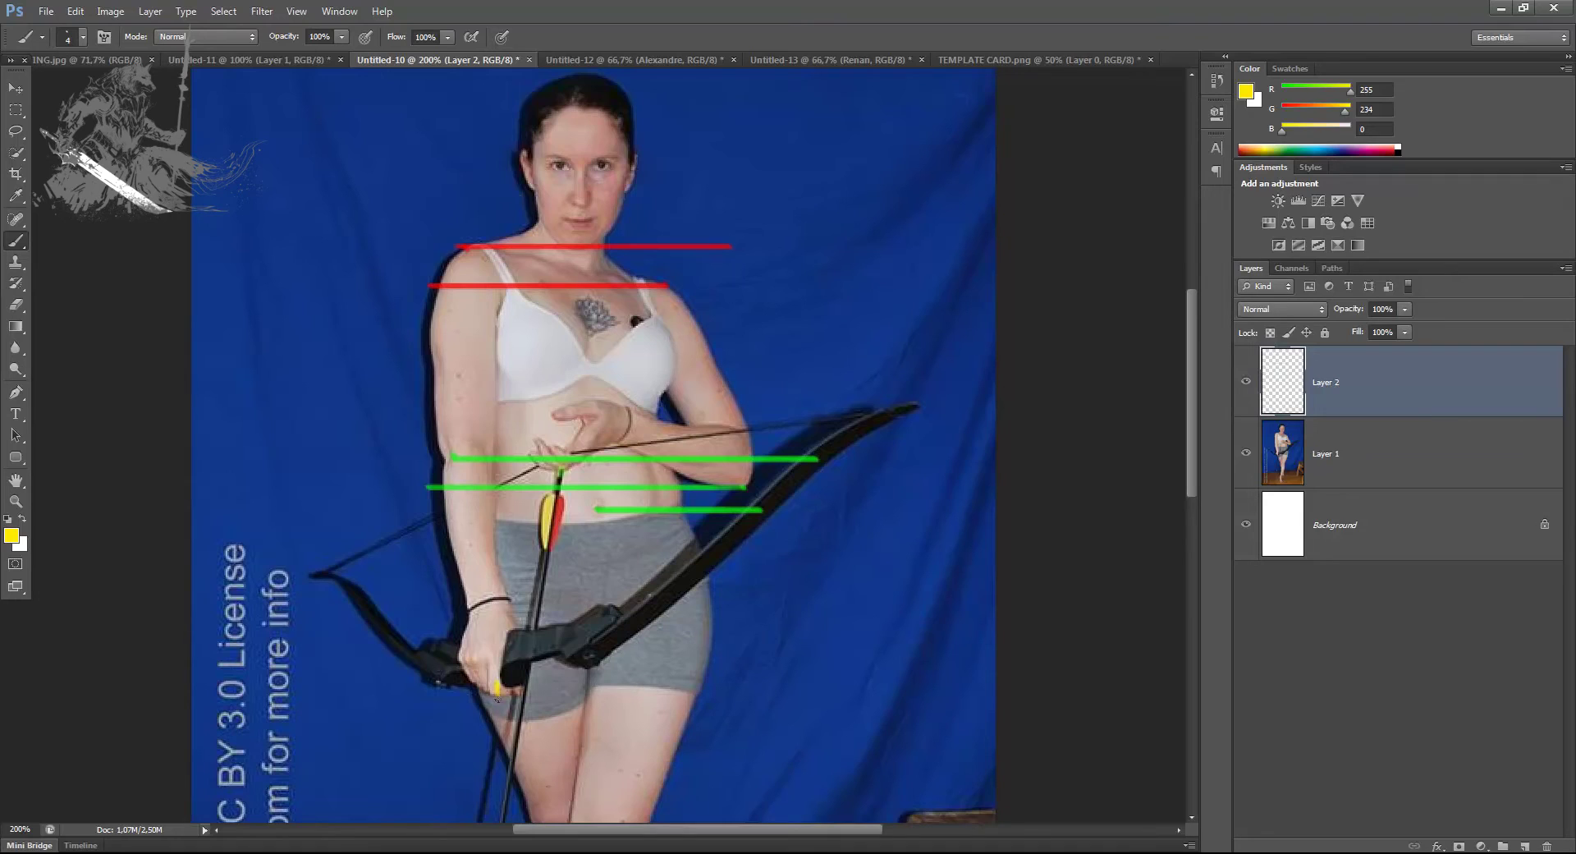
left_click(763, 692, "shift")
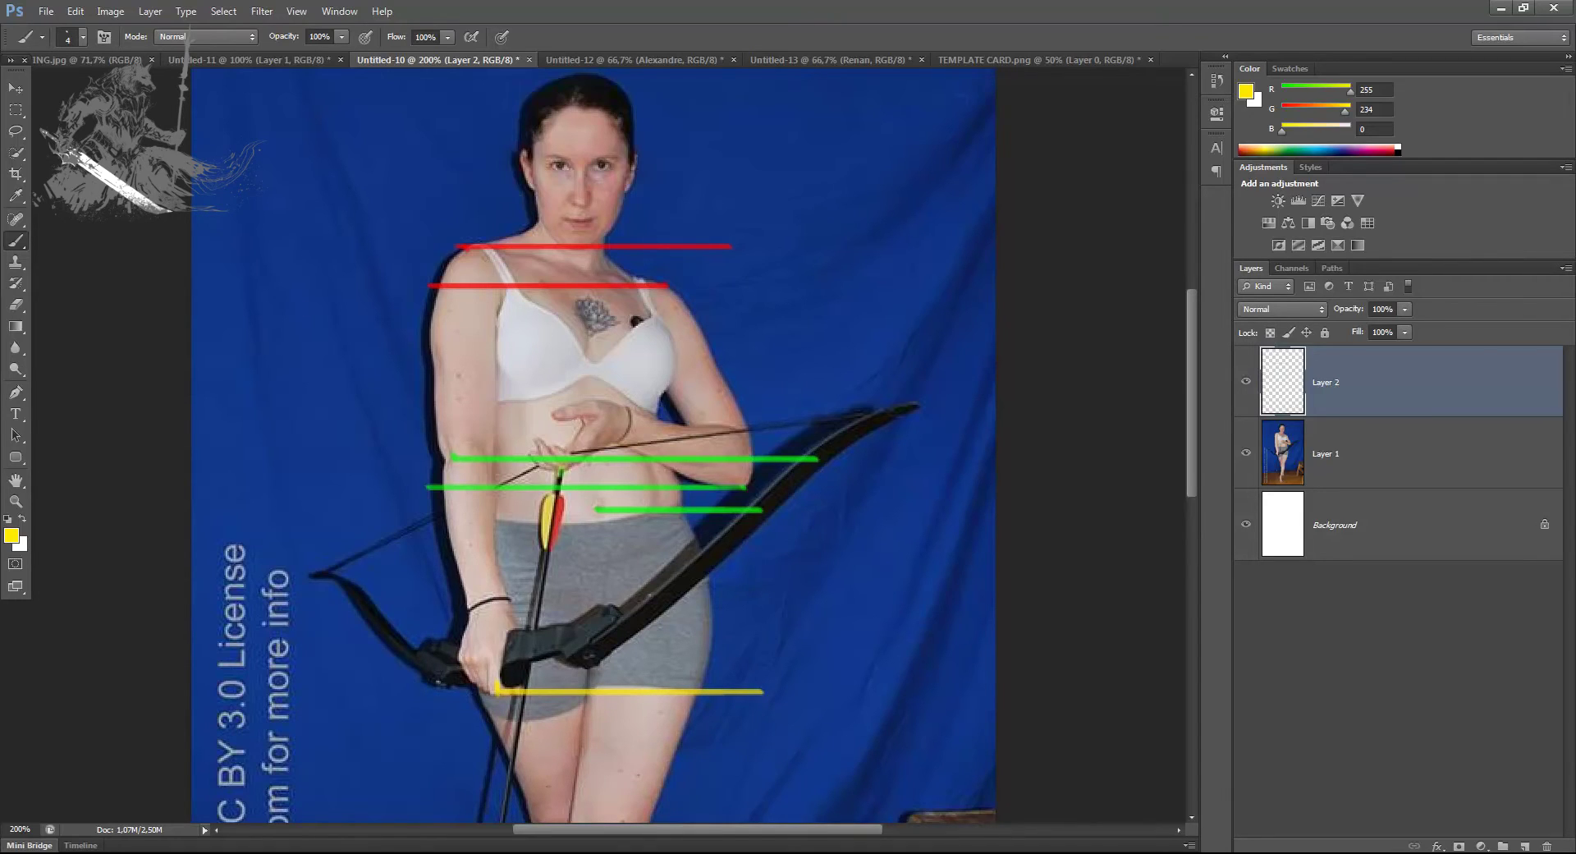
Make a merged copy of the photo and its guide lines from head to upper thighs, and return to the Untitled-11 document
left_click(16, 109)
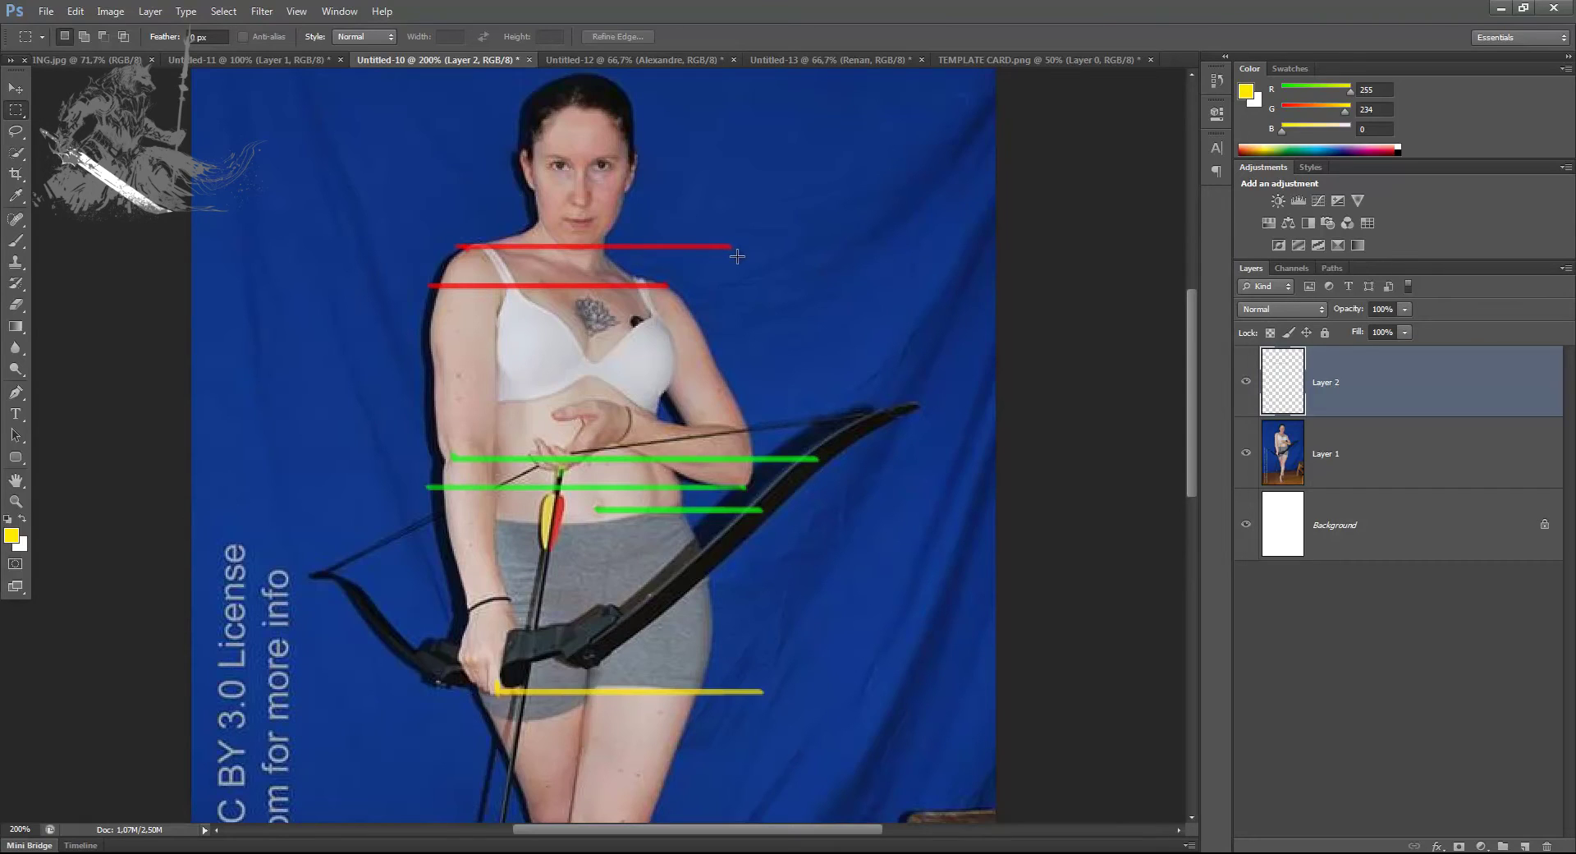
left_click_drag(388, 73, 823, 772)
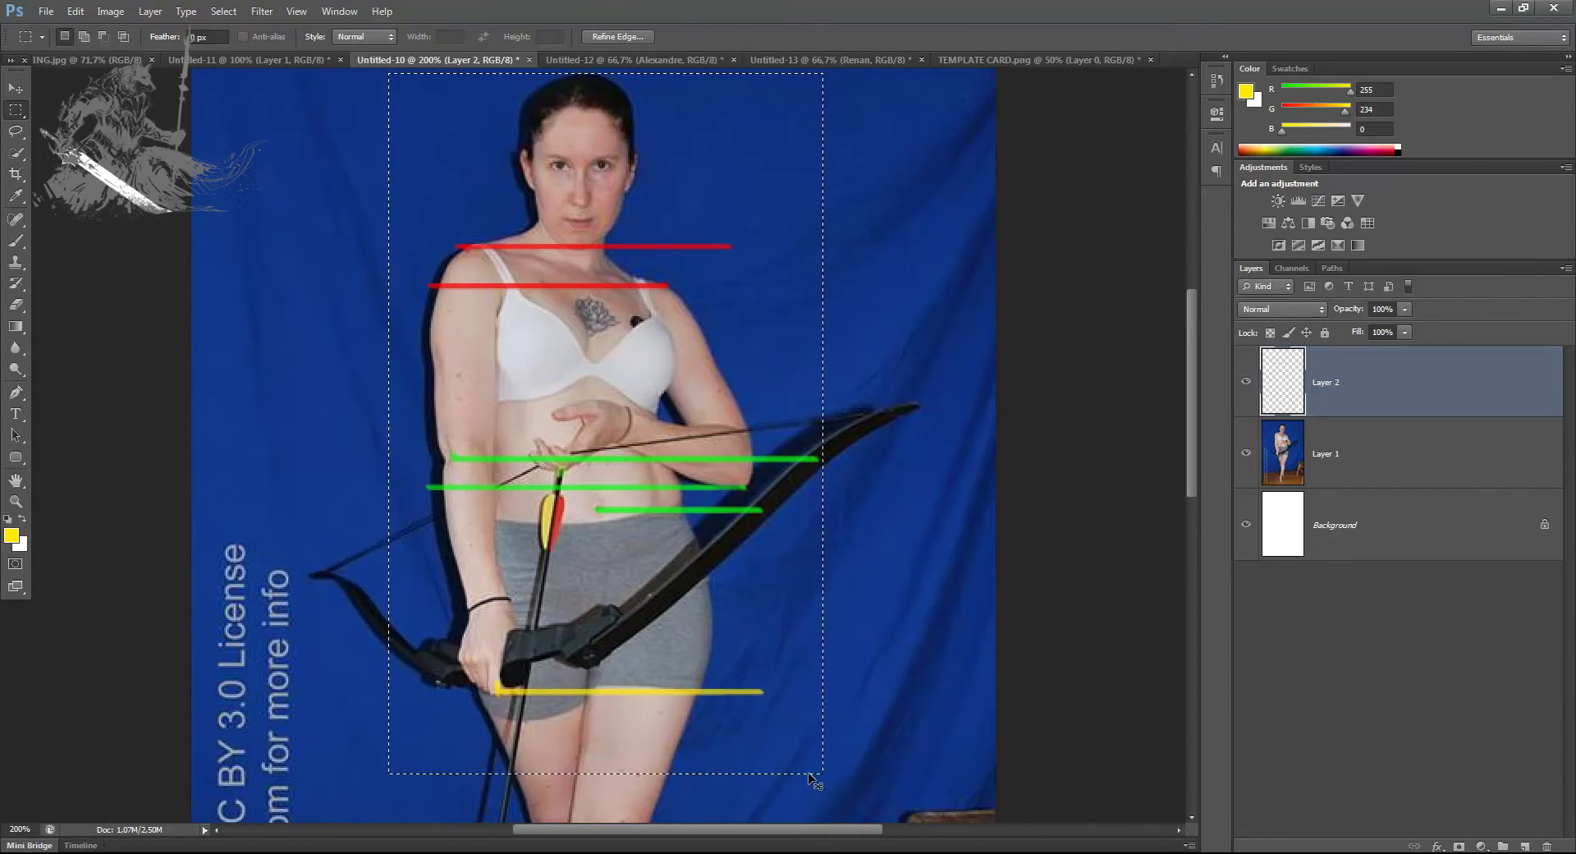
left_click(283, 61)
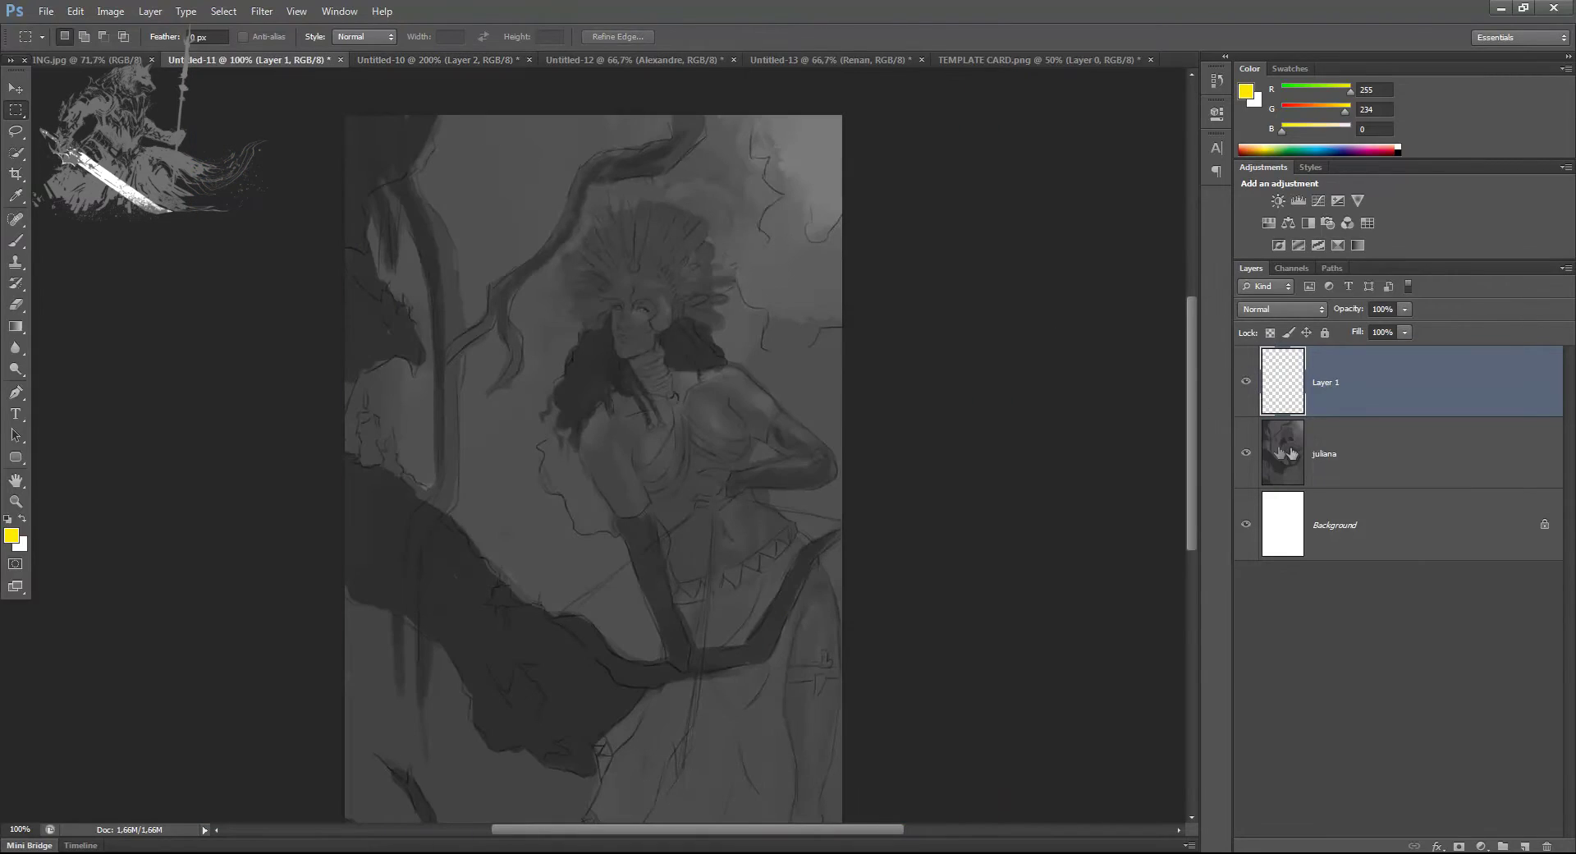
Duplicate the sketch layer, rotate the copy clockwise until the figure stands upright, and reposition it on the canvas
left_click(1324, 446)
key("ctrl+j")
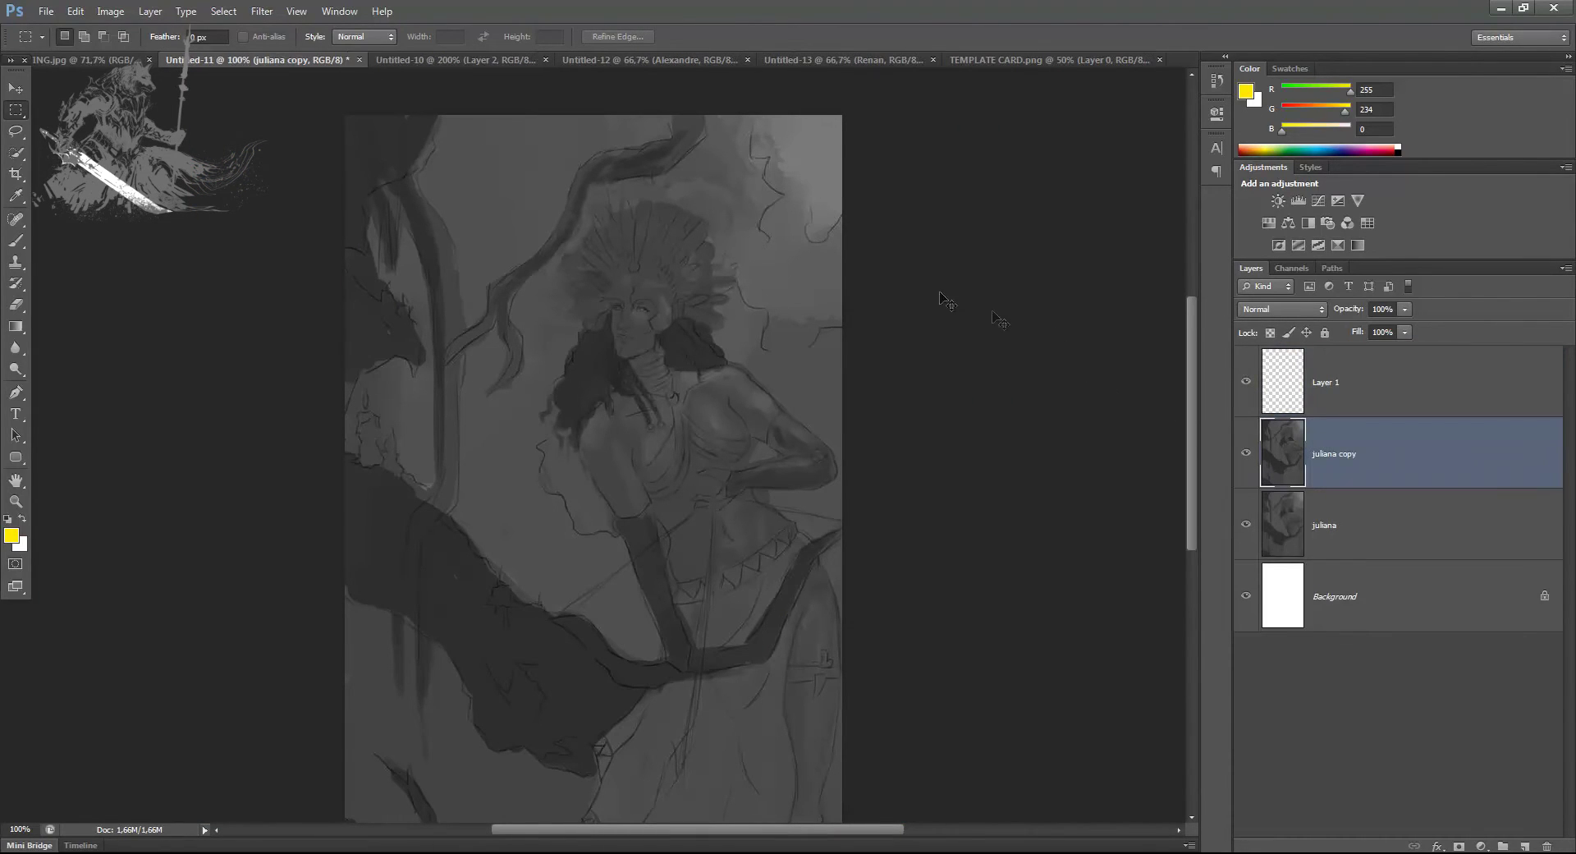
key("ctrl+t")
left_click_drag(886, 131, 1006, 263)
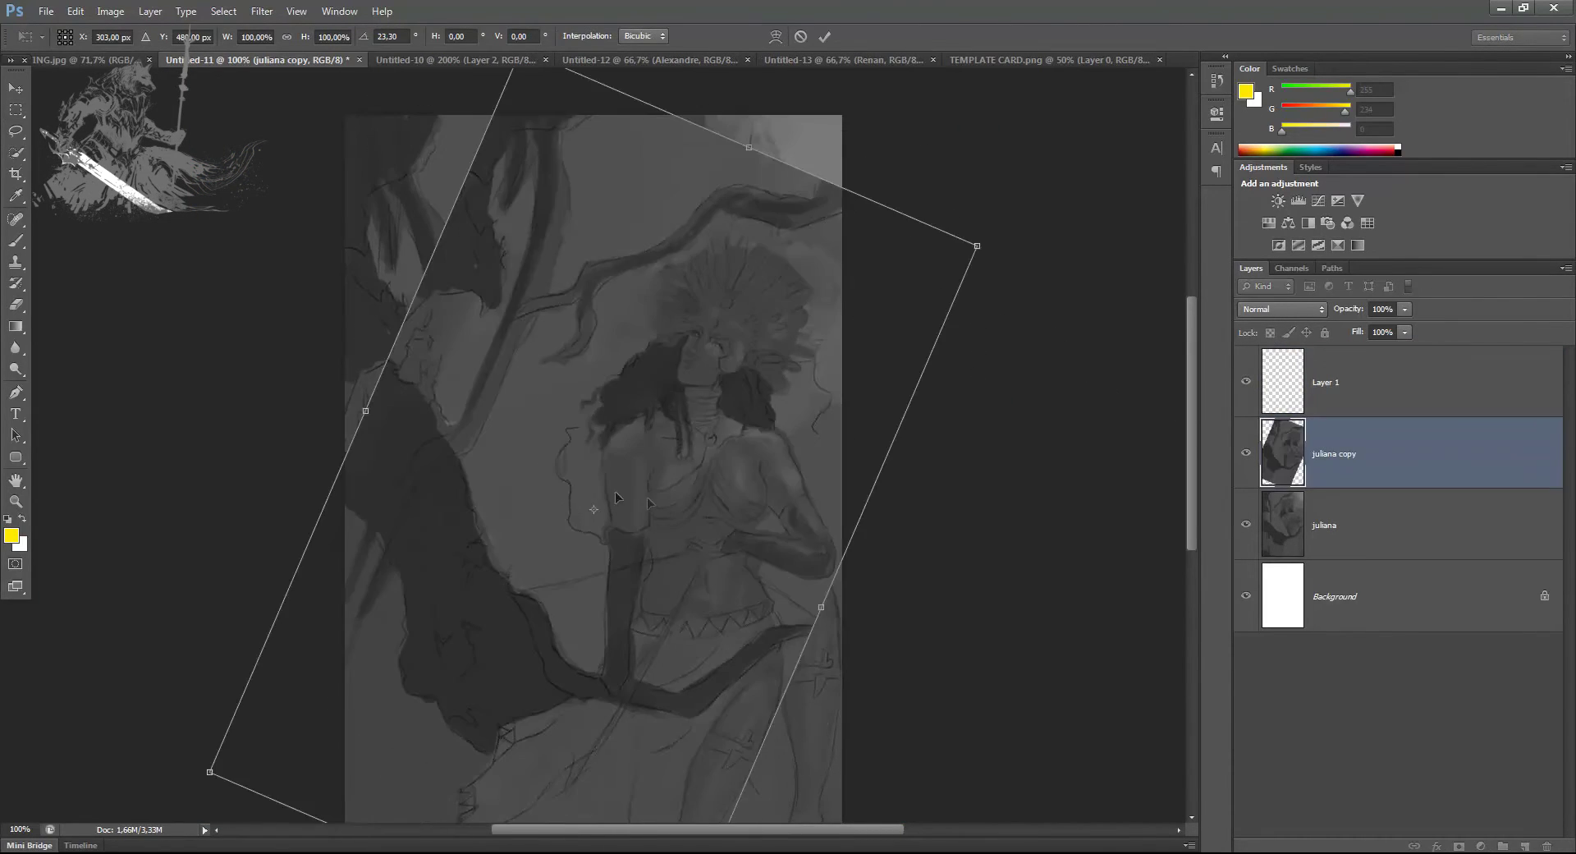
left_click_drag(586, 484, 516, 467)
left_click_drag(1001, 263, 982, 257)
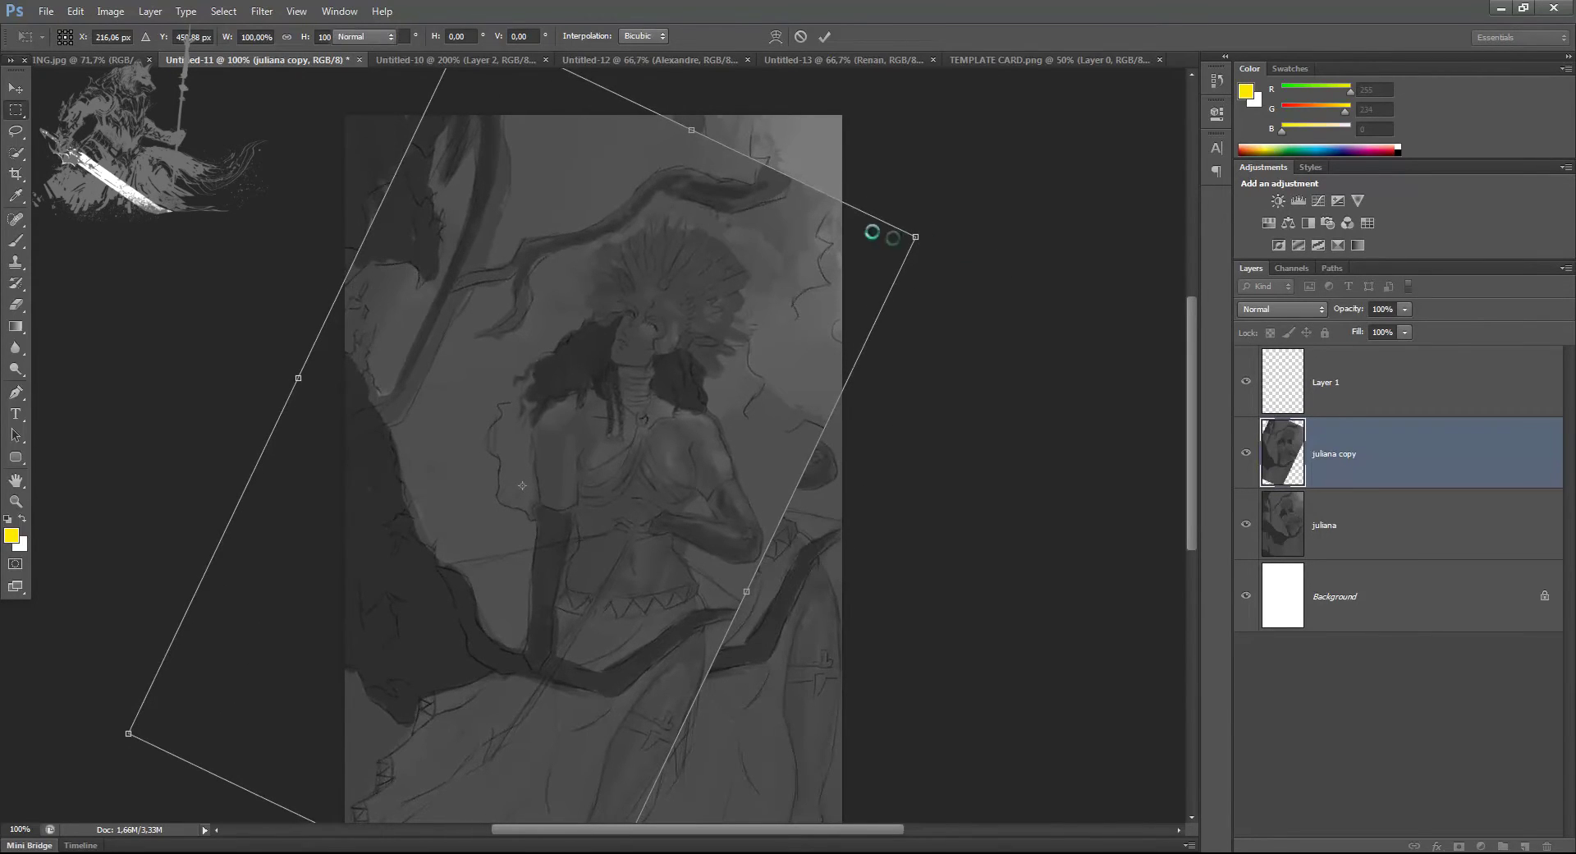
key("Return")
left_click_drag(687, 397, 726, 329)
Paste the marked-up photo, place it in the canvas's upper-left corner, and move the empty Layer 1 beneath it
key("ctrl+v")
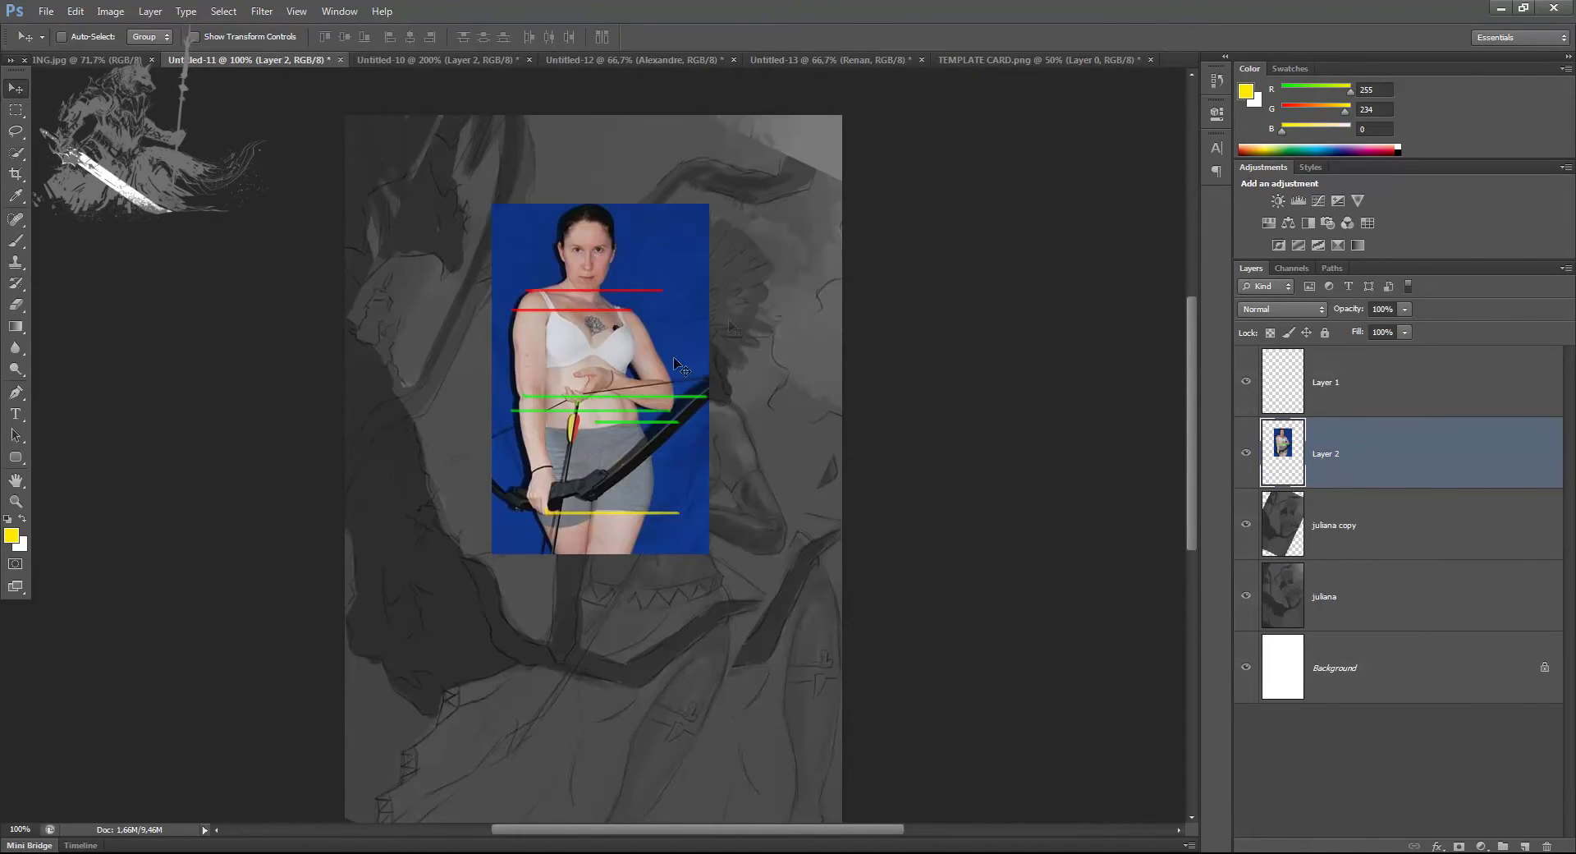
left_click_drag(595, 357, 437, 269)
mouse_move(1352, 396)
left_mouse_down()
mouse_move(1346, 492)
mouse_move(1340, 480)
left_mouse_up()
Set the foreground colour to red (255, 0, 0) and draw two horizontal lines across the sketched figure's shoulders on Layer 1
key("b")
key("i")
left_click(12, 535)
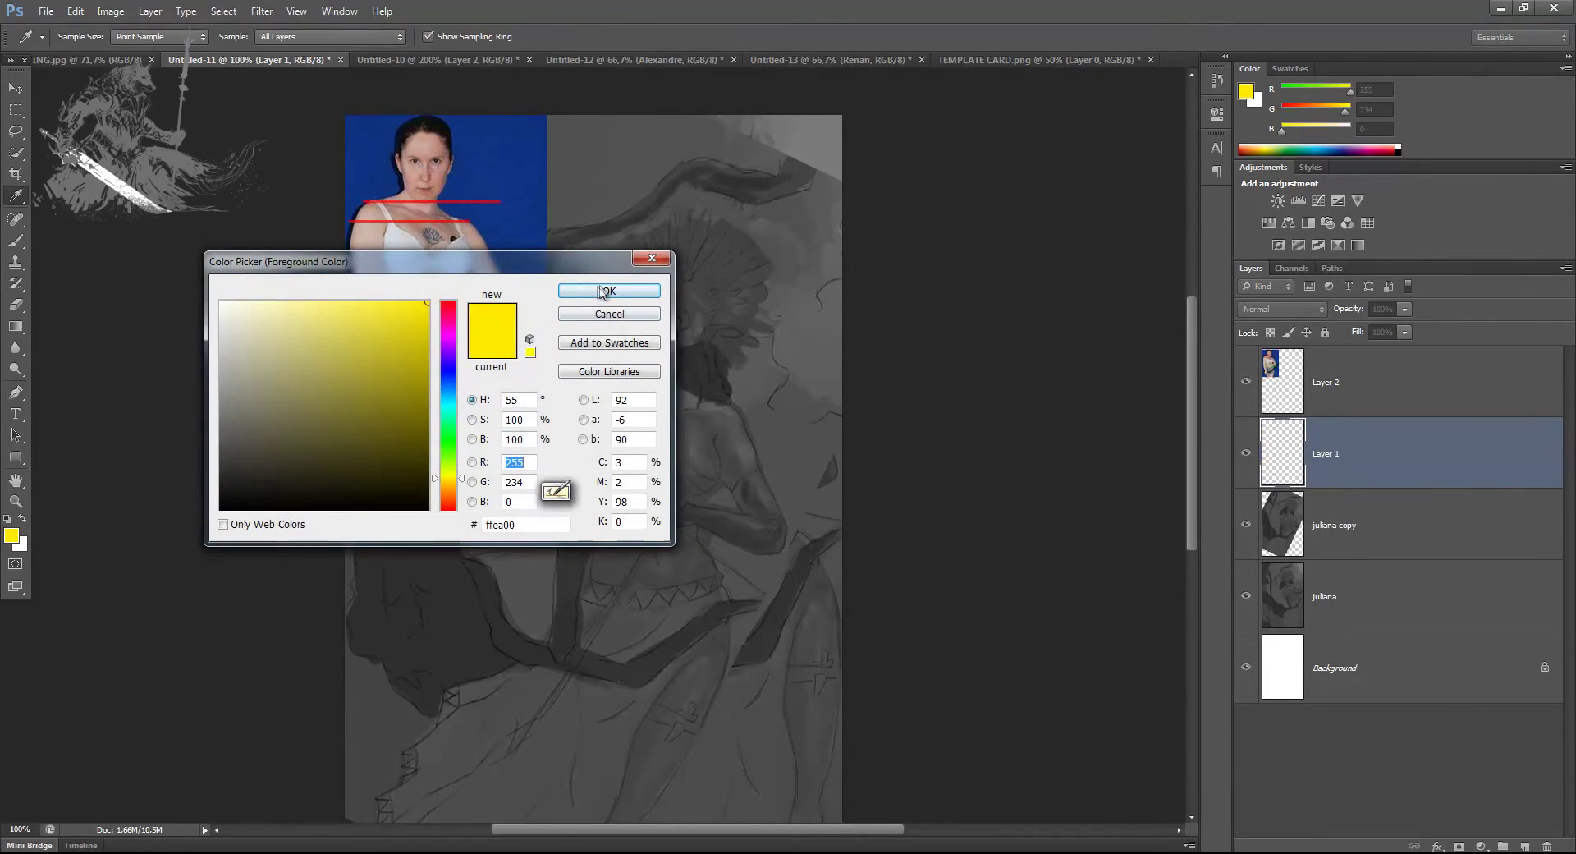
left_click(448, 301)
key("Return")
key("b")
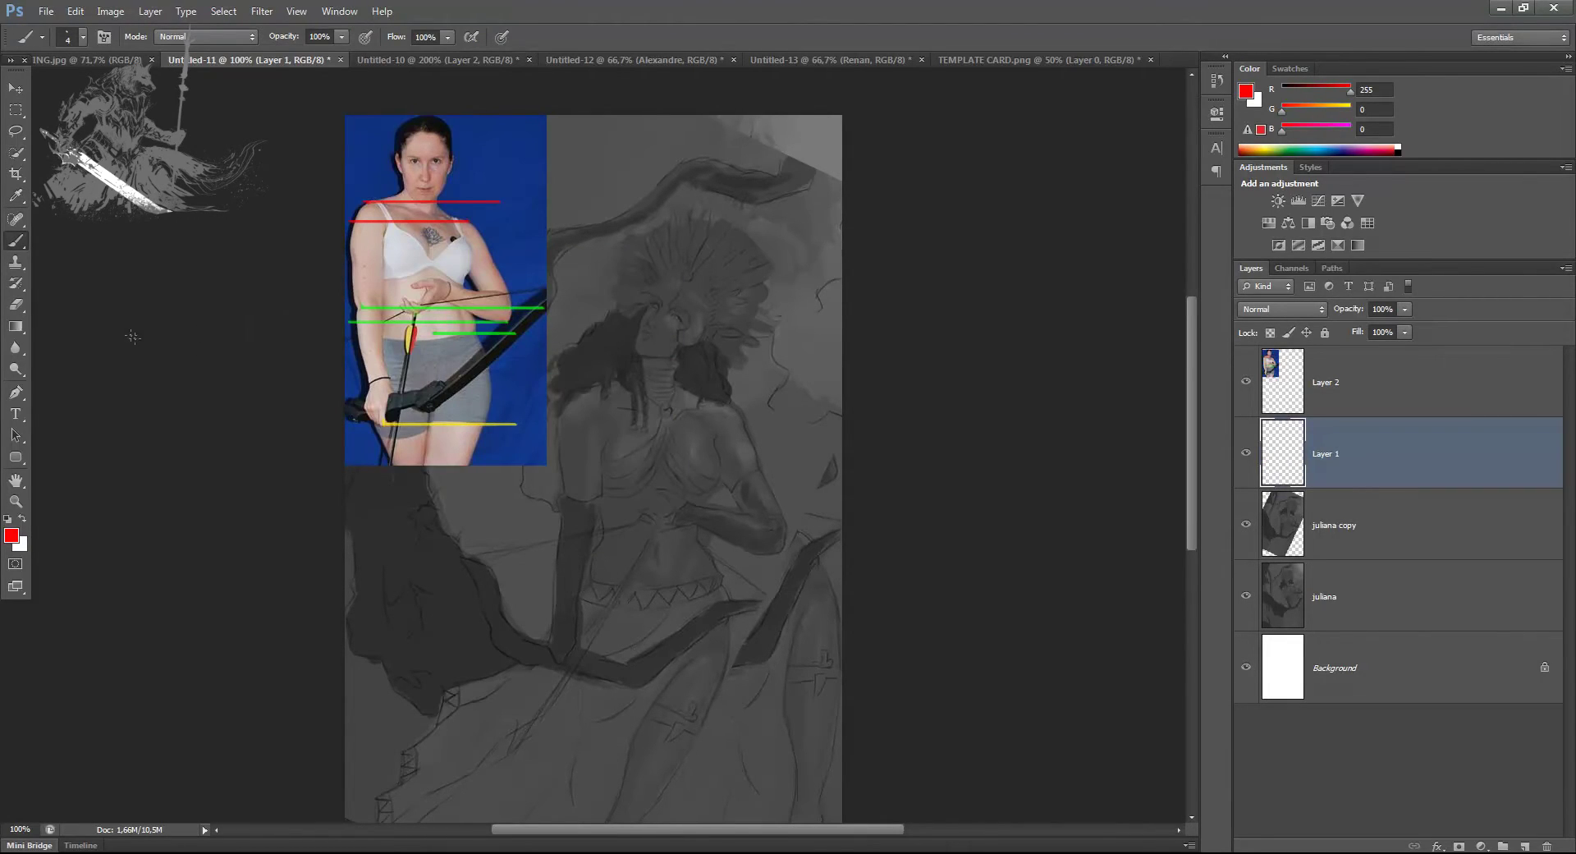
left_click(570, 390)
left_click(743, 391, "shift")
Paint a red bracket beside the sketch's shoulder lines, and another beside the photo's red lines on a new top layer
left_click_drag(756, 392, 753, 407)
left_click_drag(1346, 428, 1367, 372)
left_click(1367, 374)
left_click(1525, 845)
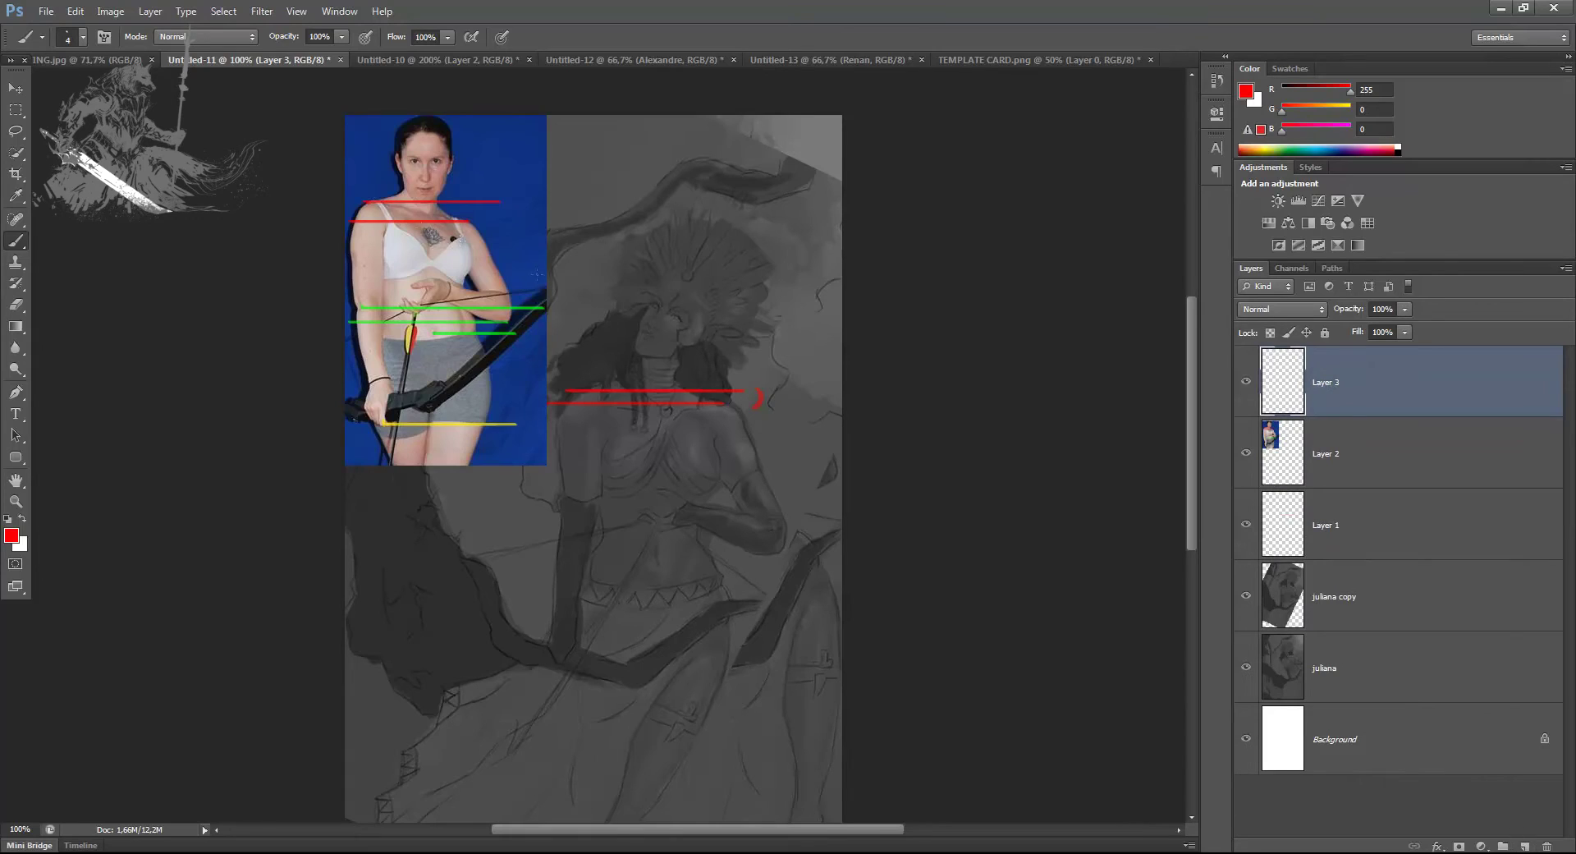
left_click_drag(510, 195, 511, 220)
On Layer 1, set the colour to green (6, 255, 0) and draw three horizontal lines across the sketched figure's elbows and waist
left_click(1331, 522)
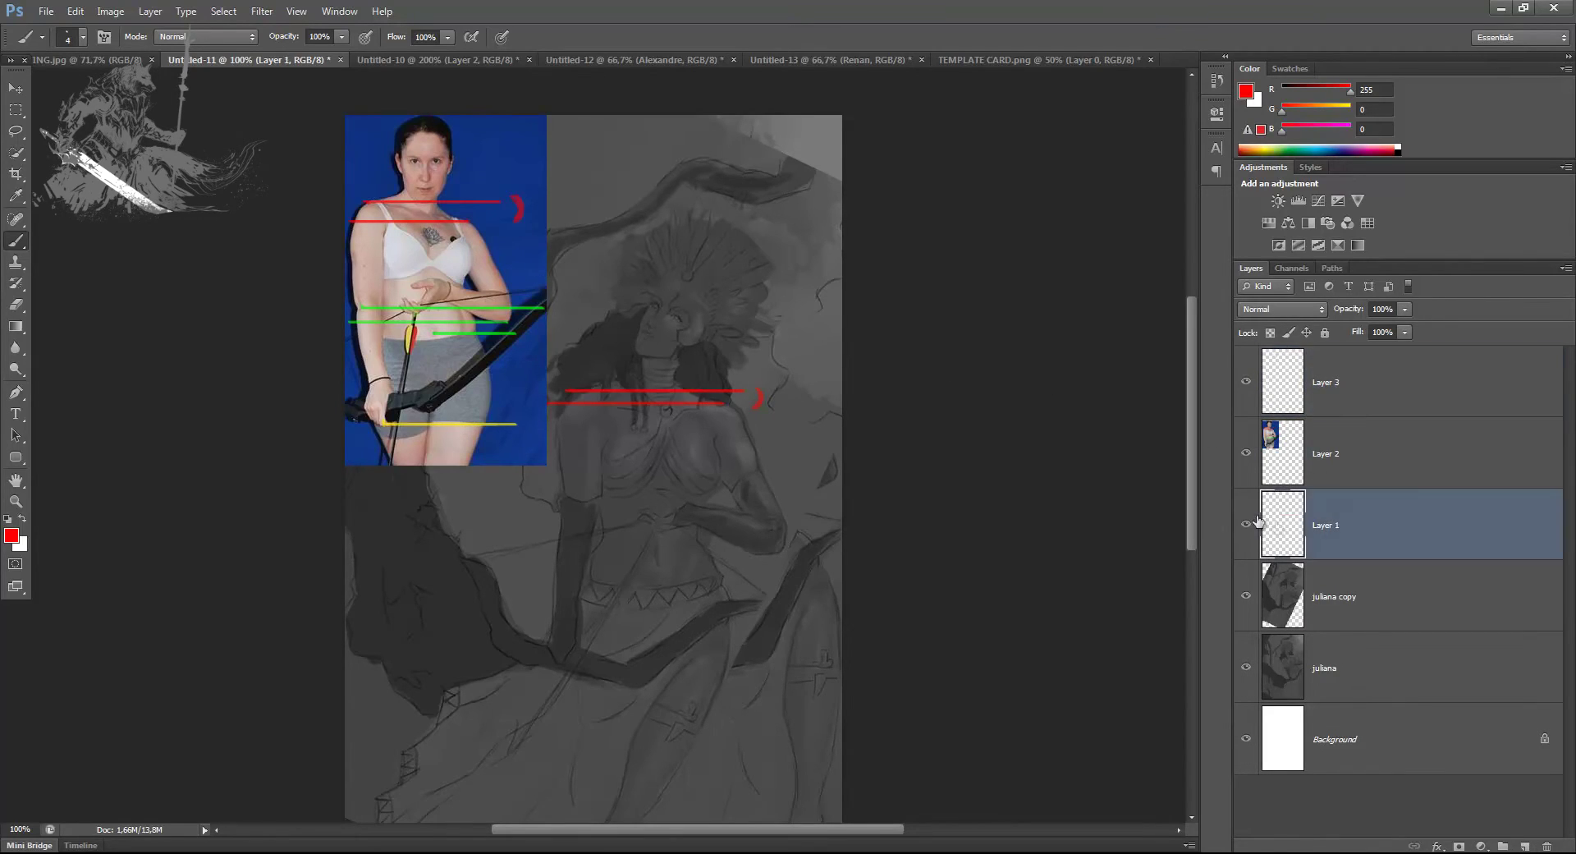
left_click(11, 536)
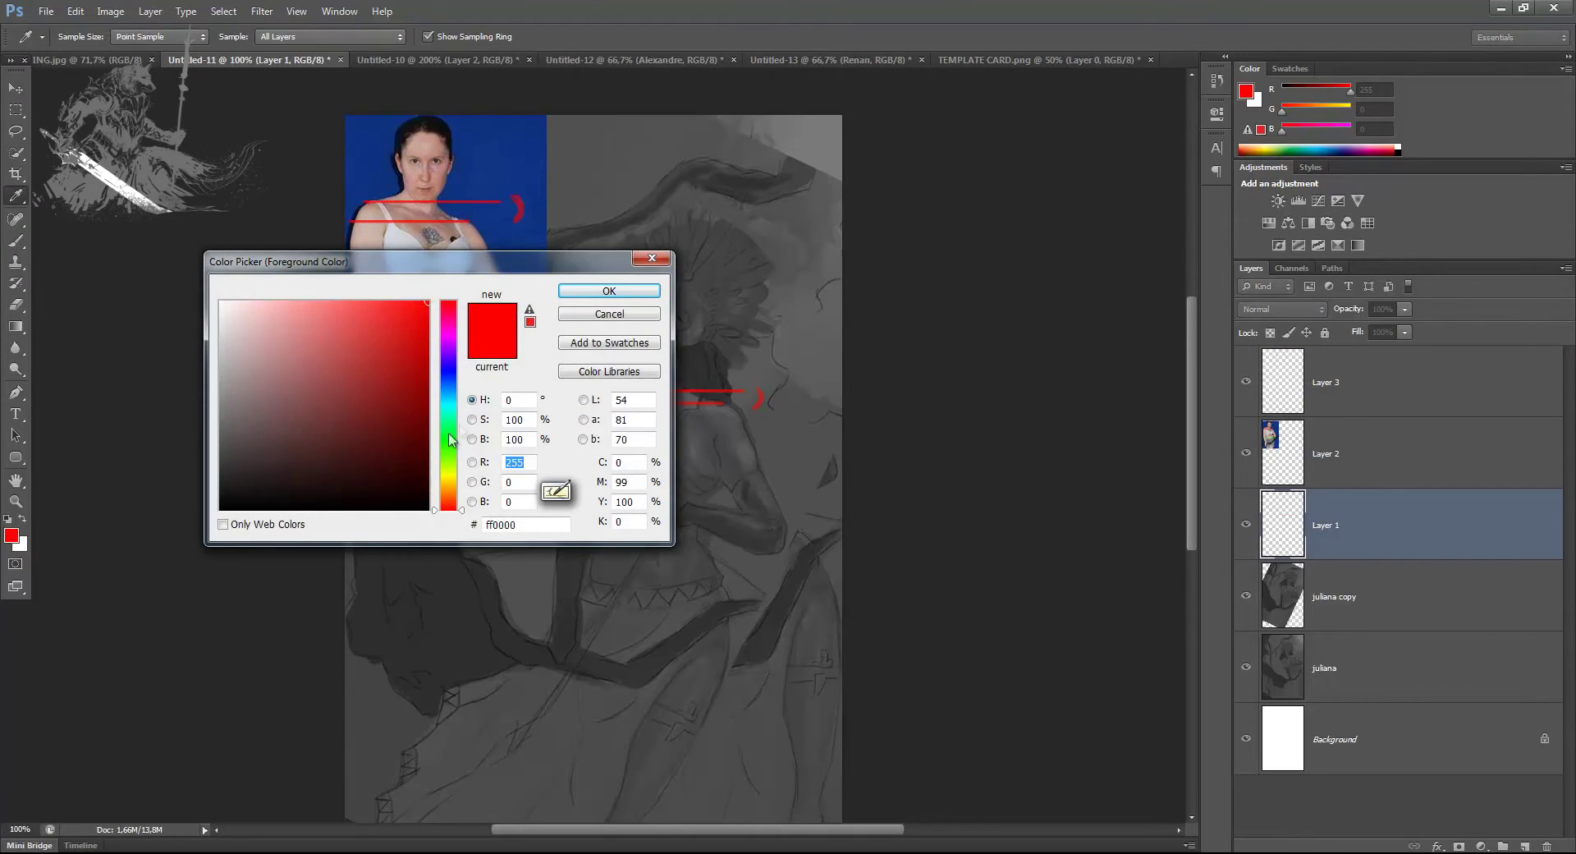
left_click(448, 441)
left_click(588, 292)
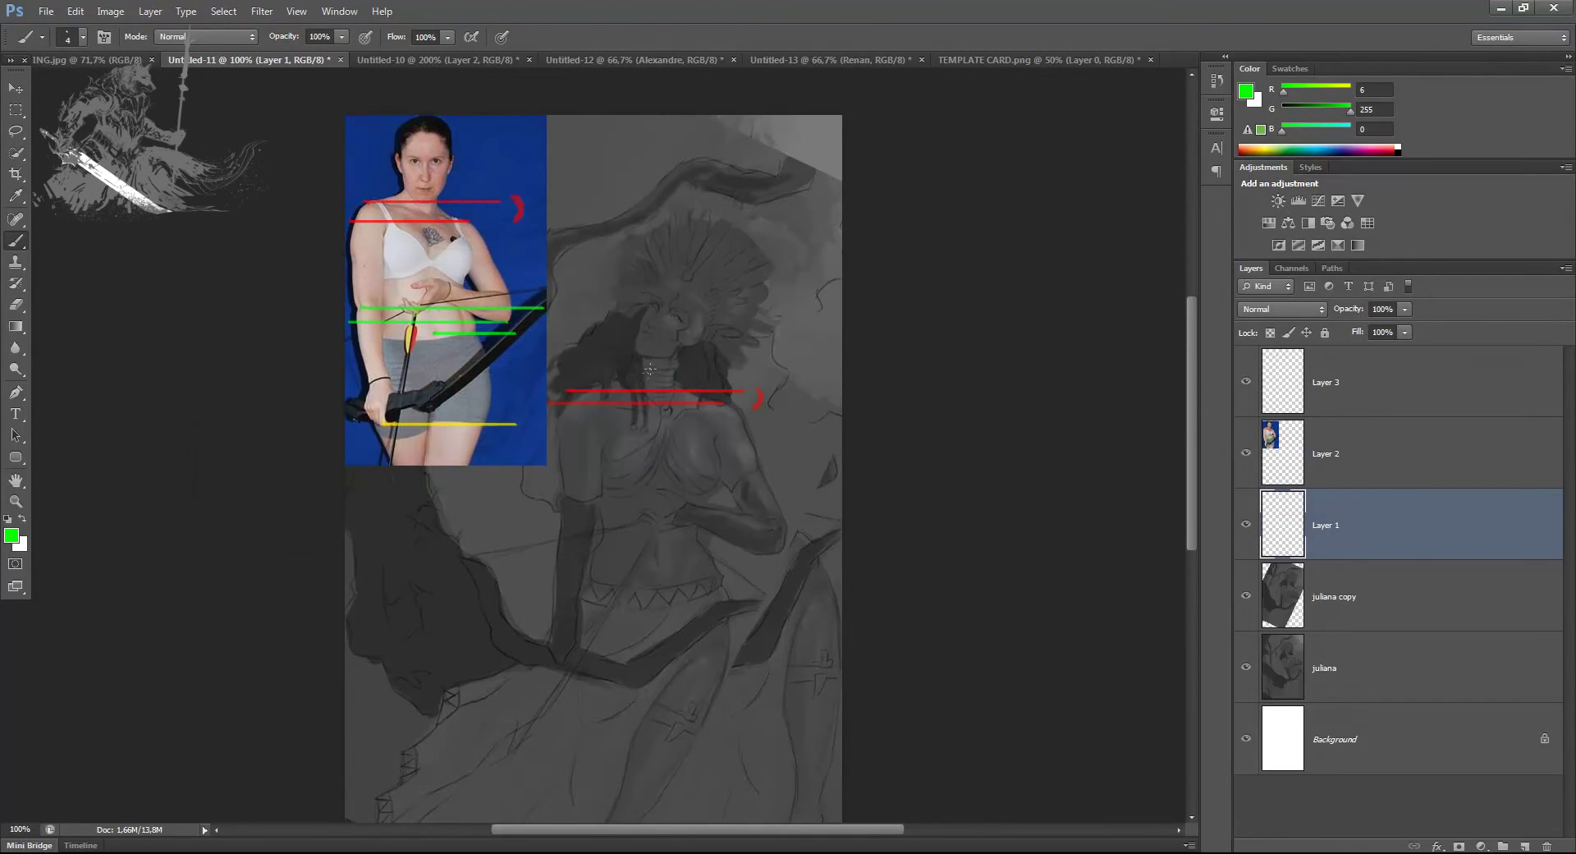
left_click(569, 529)
left_click(807, 525, "shift")
left_click_drag(778, 551, 553, 550)
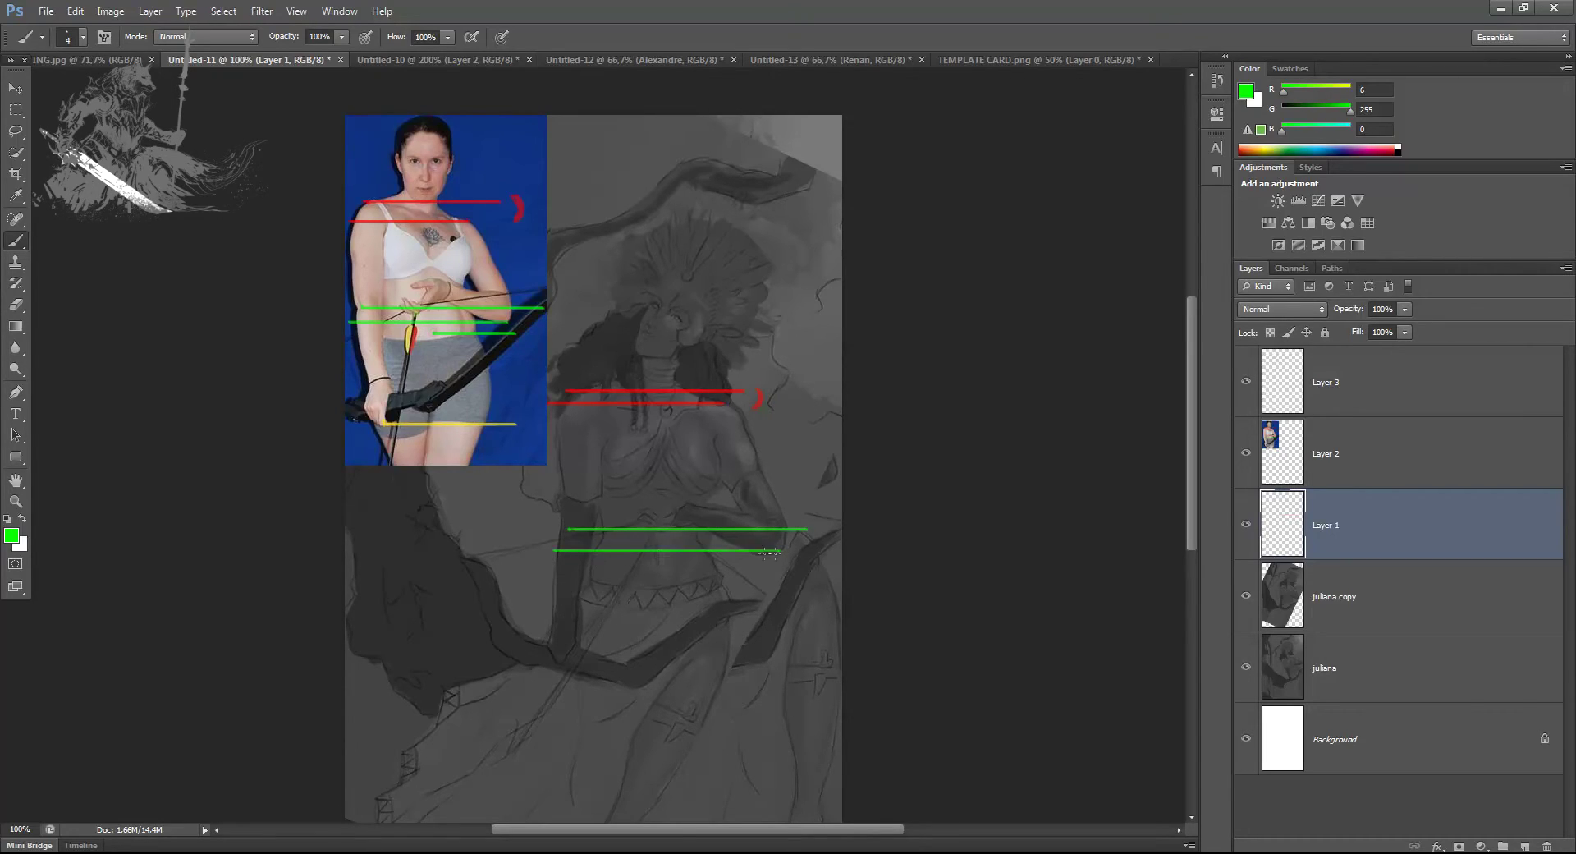
left_click_drag(657, 553, 768, 553)
On Layer 3, paint green brackets beside the elbow and waist lines of both the photo and the sketch
left_click(1326, 383)
left_click_drag(531, 301, 532, 333)
mouse_move(810, 530)
left_mouse_down()
mouse_move(797, 570)
mouse_move(811, 542)
left_mouse_up()
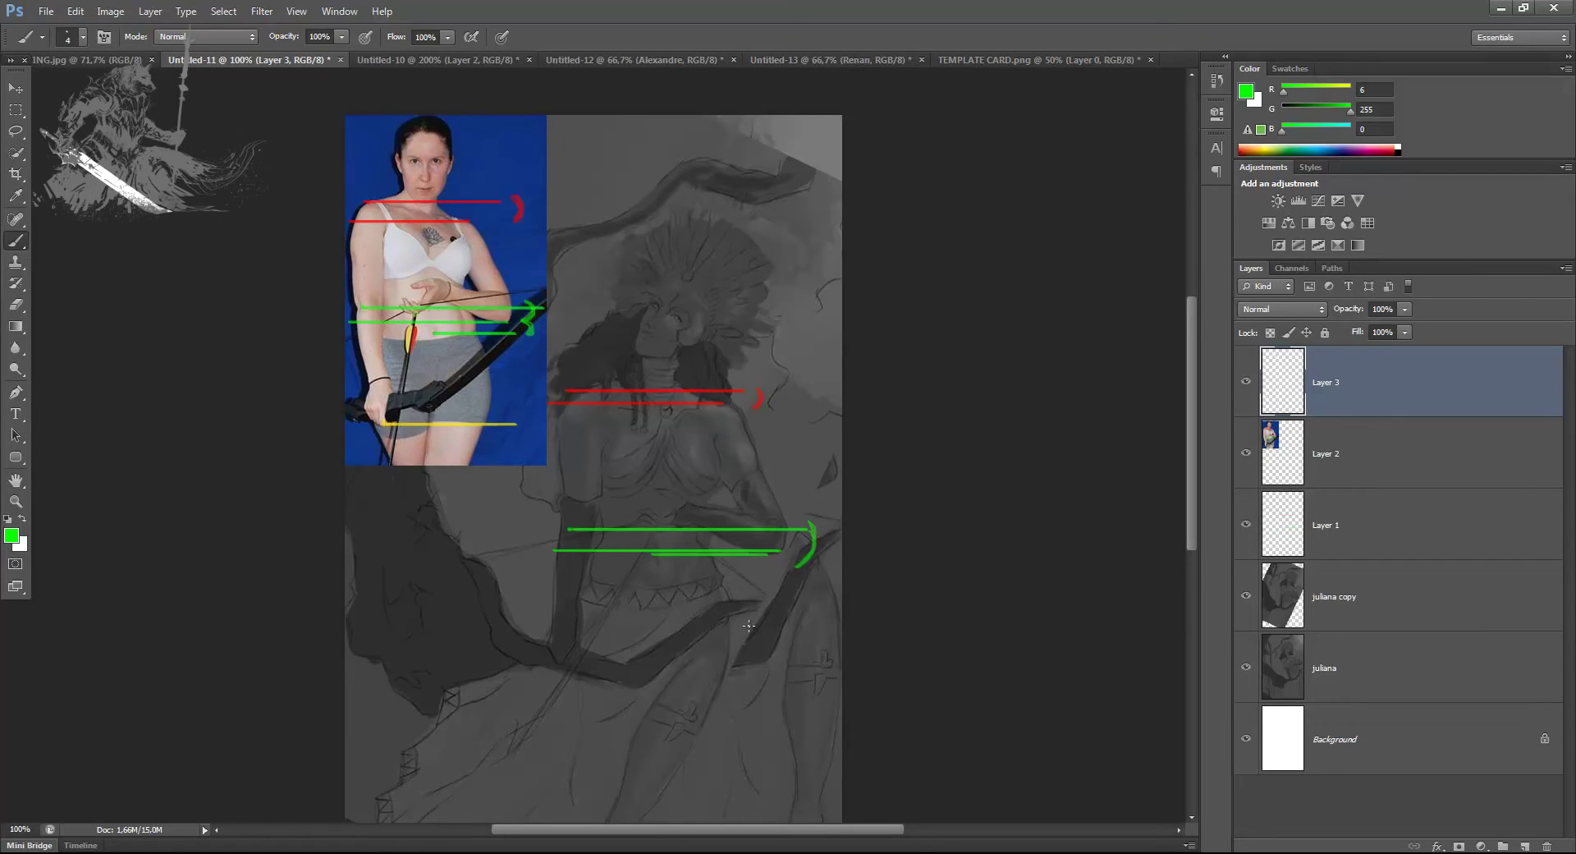
On Layer 1, set the foreground colour to yellow (255, 246, 0) and draw a horizontal line at the sketched figure's lower hand
left_click(1371, 532)
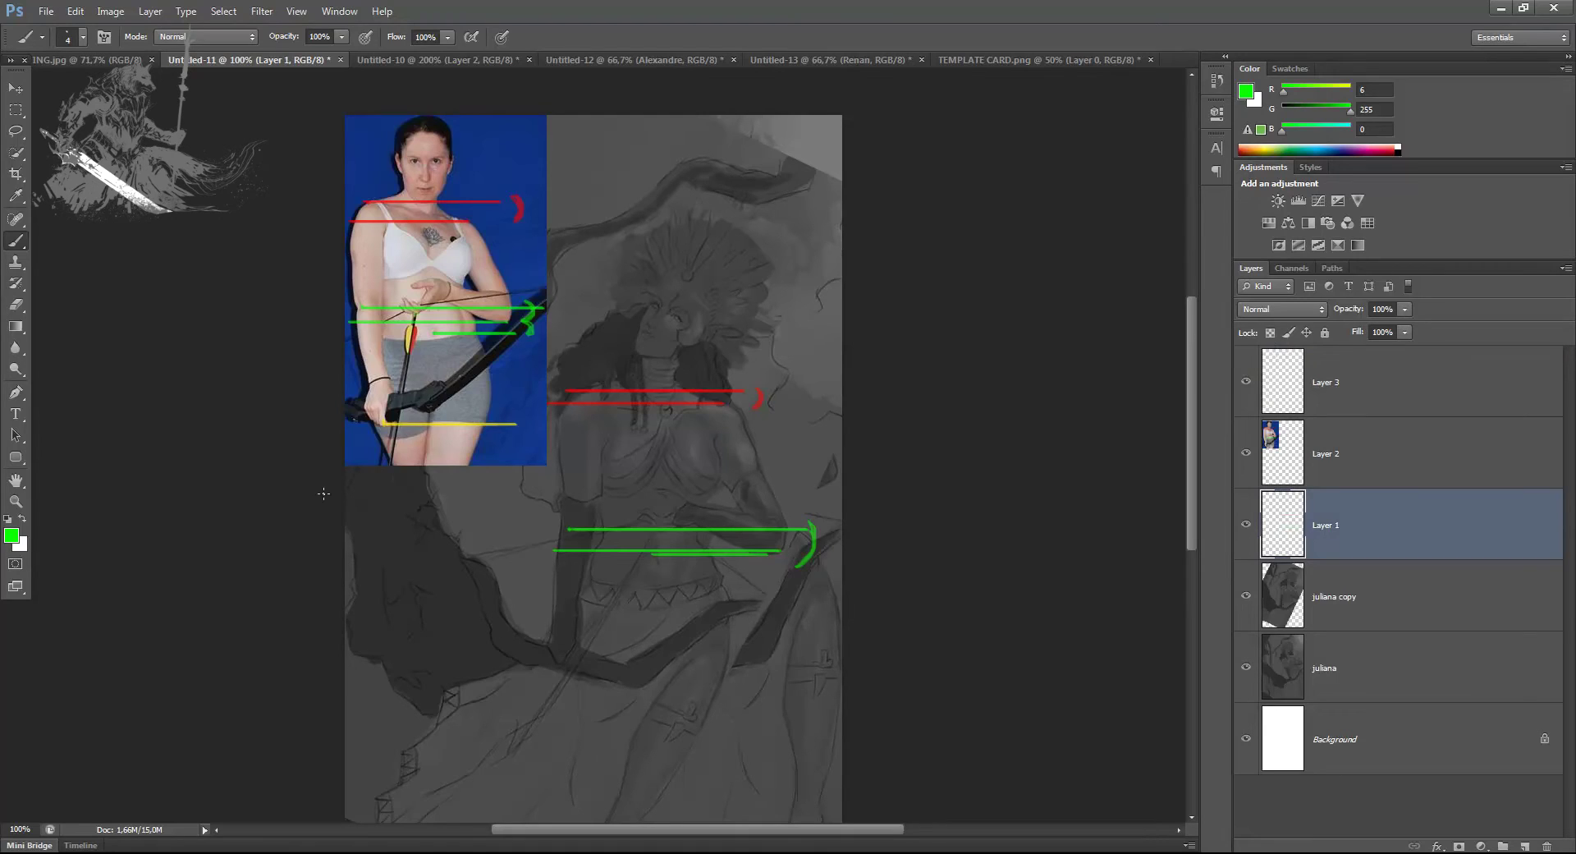
left_click(11, 535)
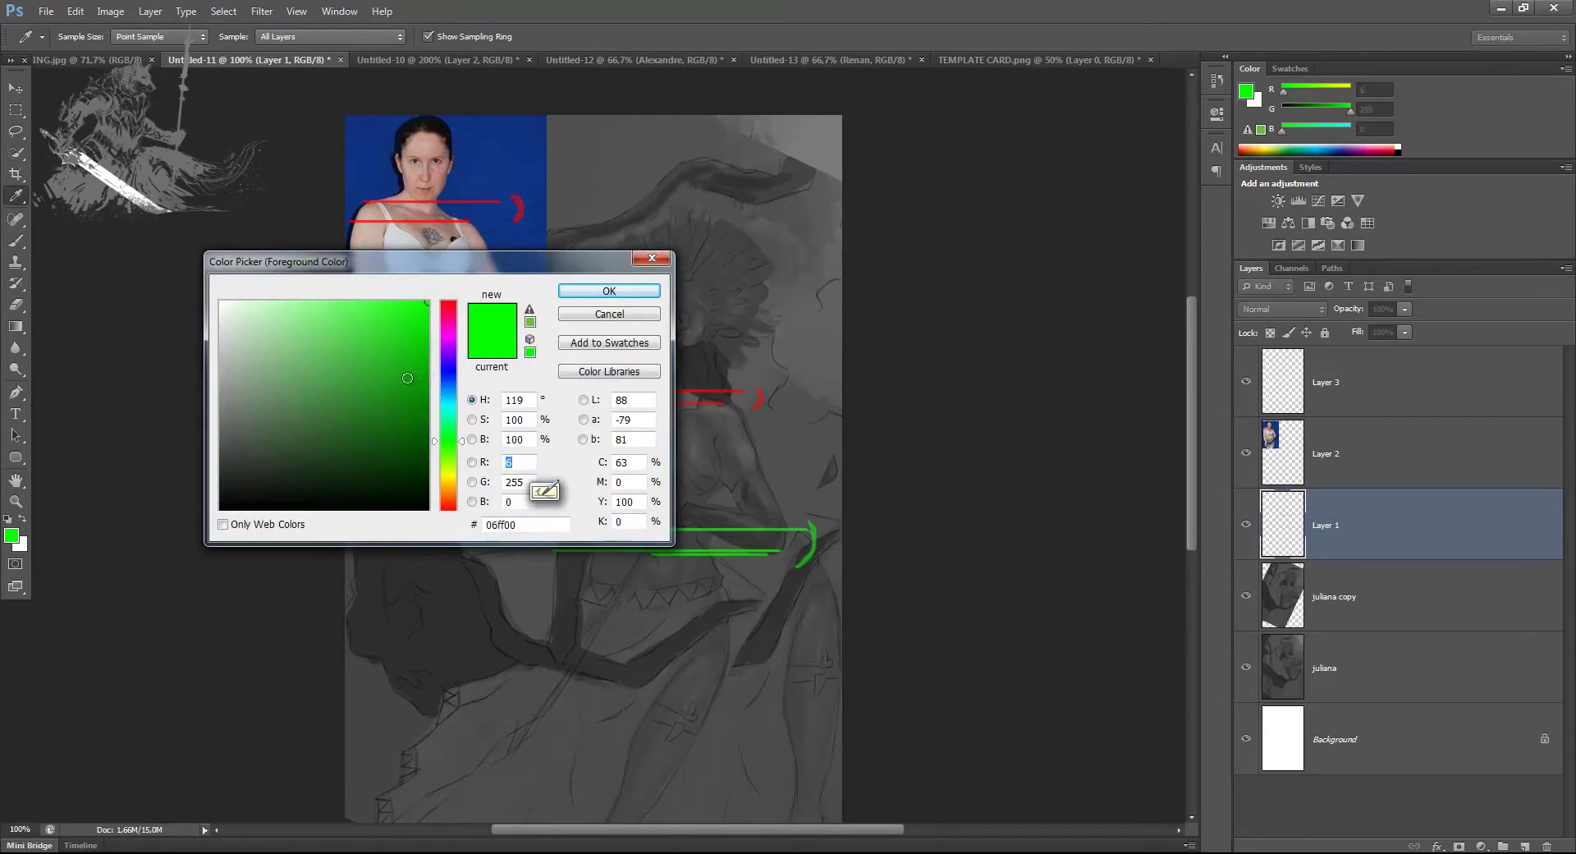
left_click(450, 476)
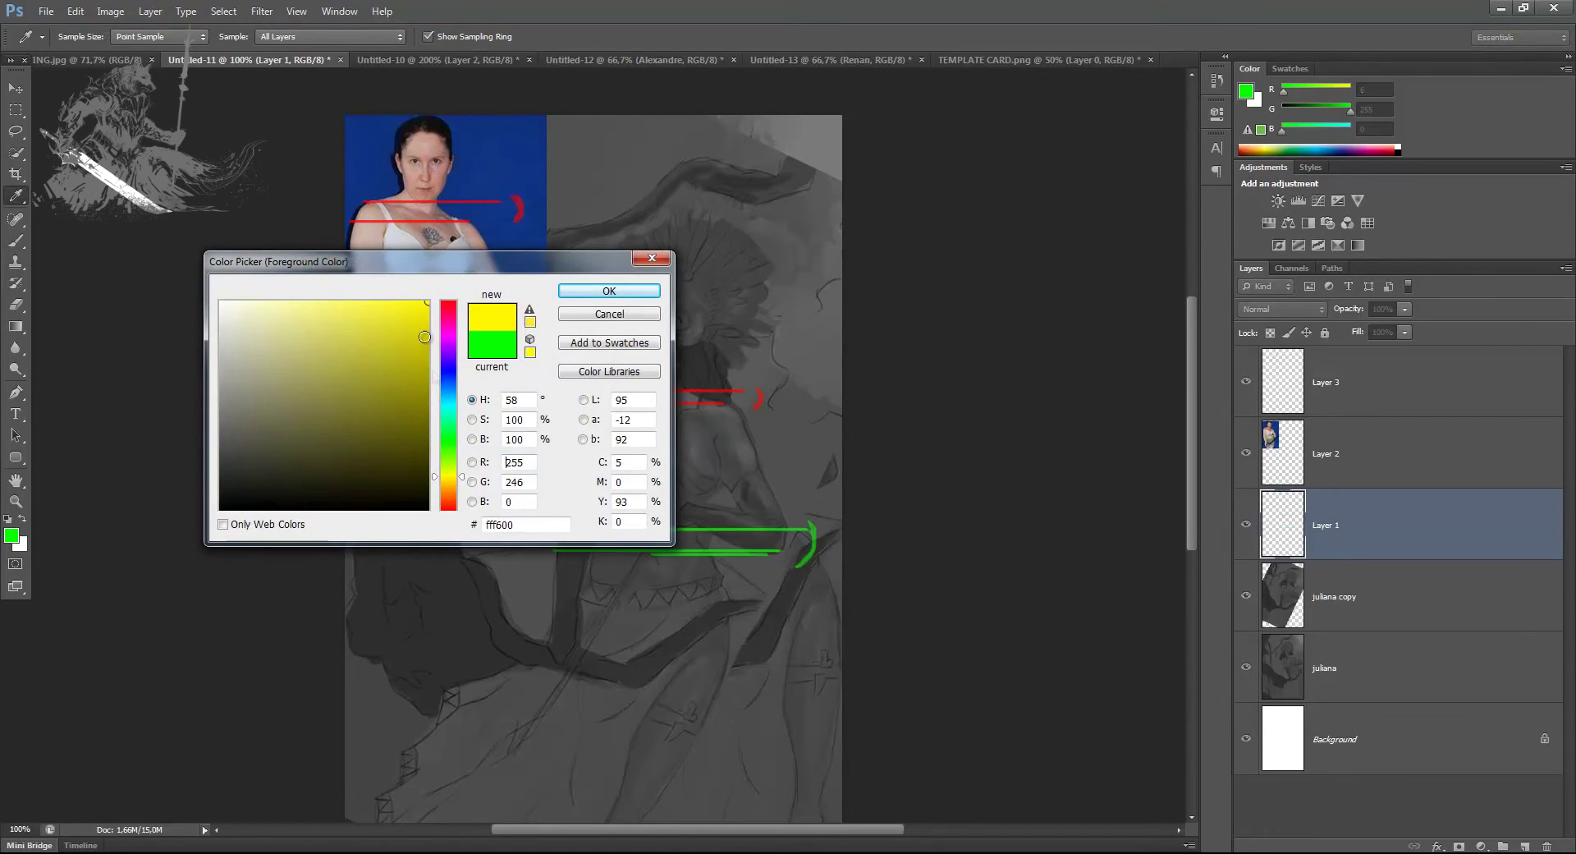
left_click(607, 290)
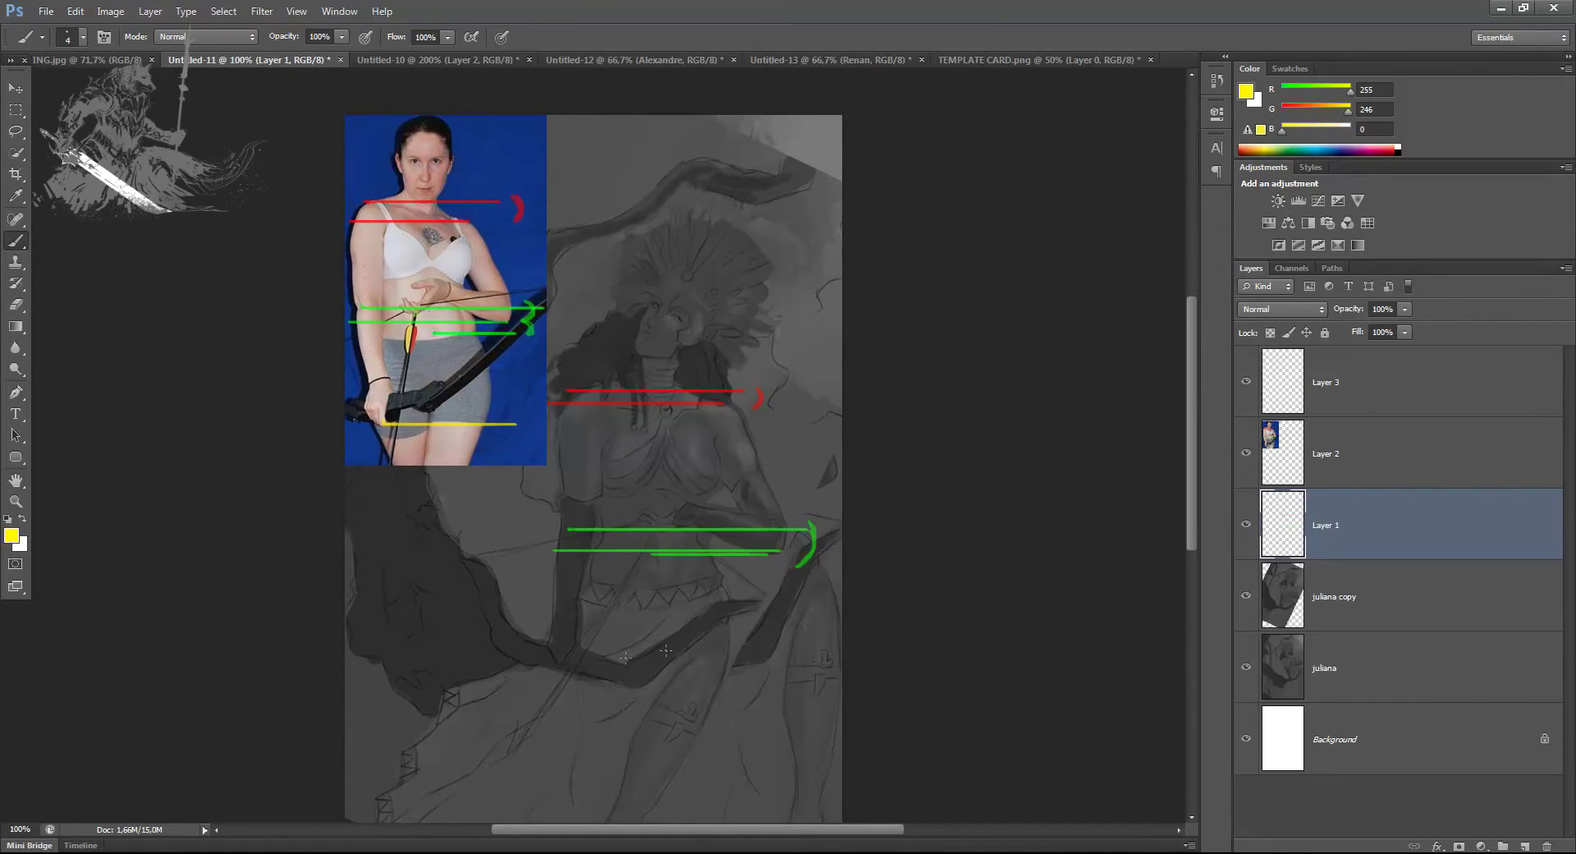
left_click_drag(554, 666, 755, 667)
On Layer 3, paint yellow brackets between the waist and hand lines on both the photo and the sketch
left_click(1355, 380)
mouse_move(487, 340)
left_mouse_down()
mouse_move(495, 413)
mouse_move(486, 339)
mouse_move(492, 420)
left_mouse_up()
left_click_drag(729, 587, 730, 658)
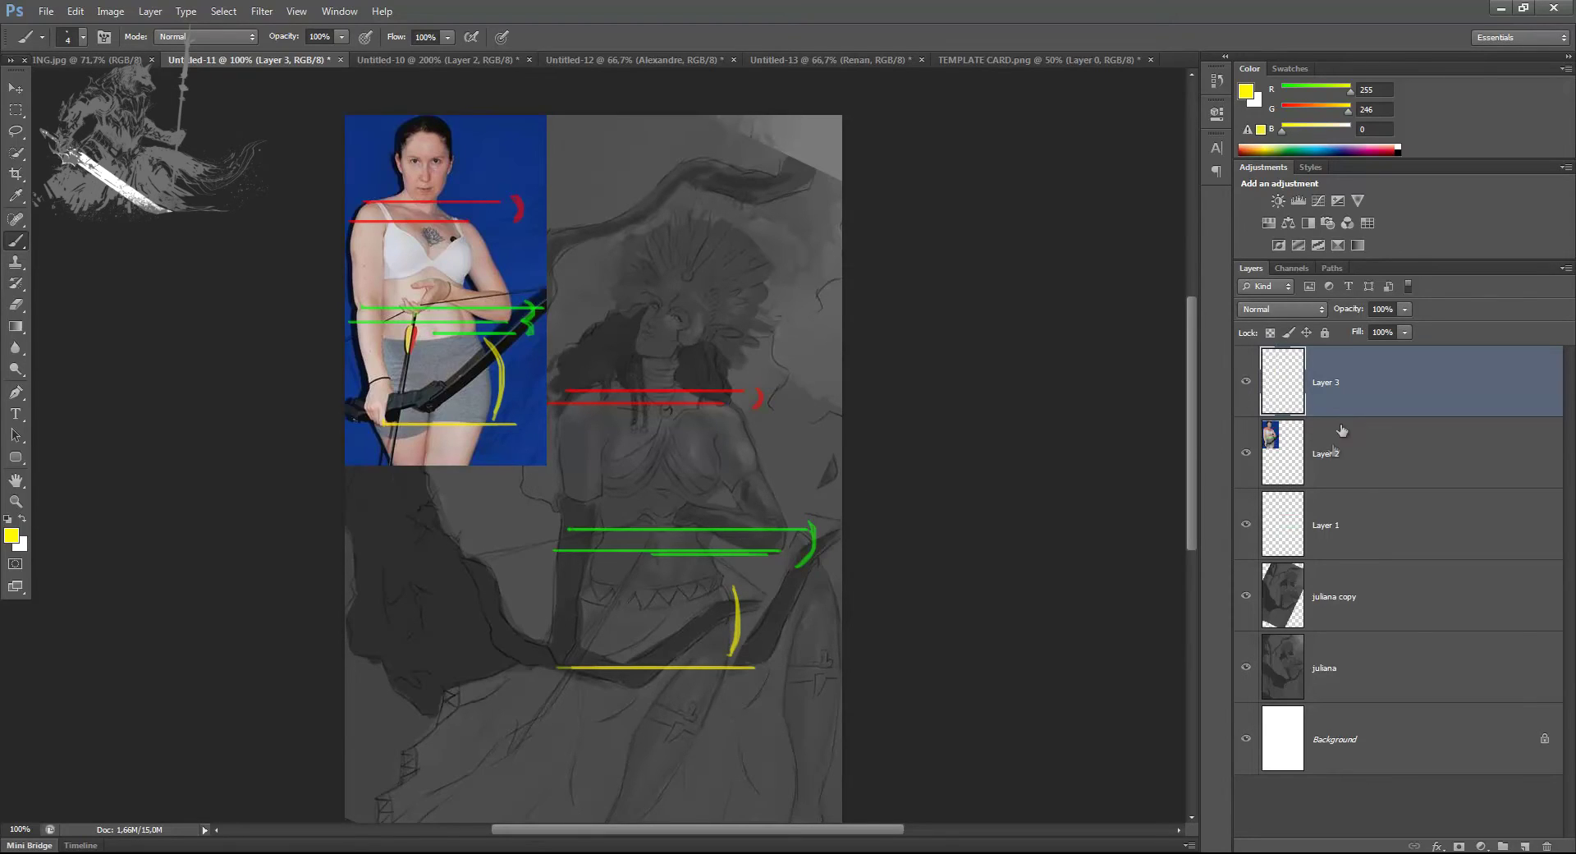
Add a new layer directly above Layer 2 and draw a vertical yellow line from the photo figure's shoulder past the photo's lower edge
left_click(1373, 548)
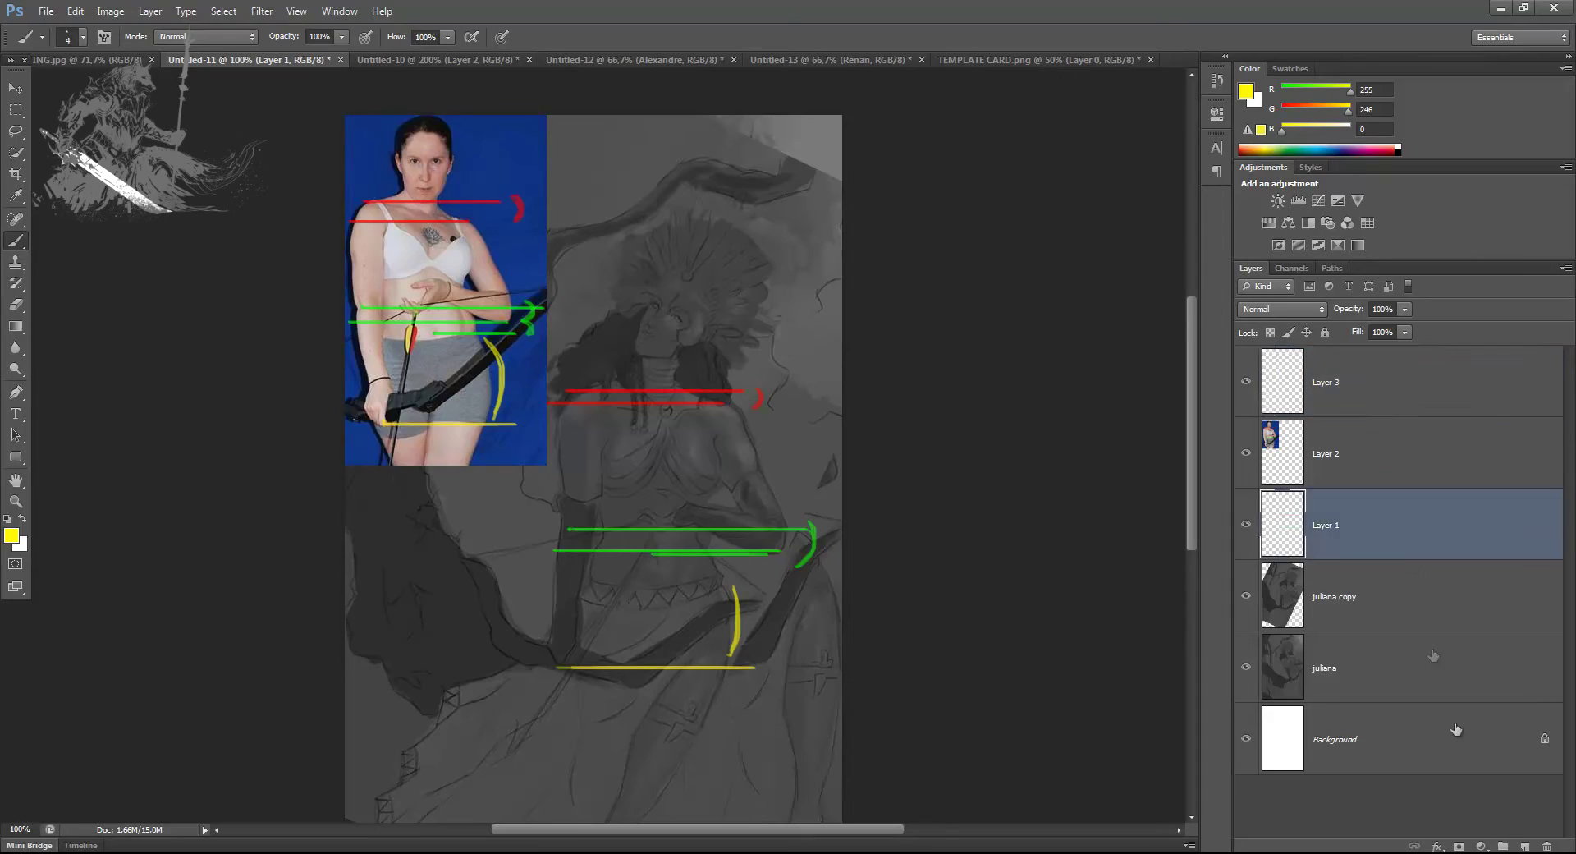
left_click(1524, 845)
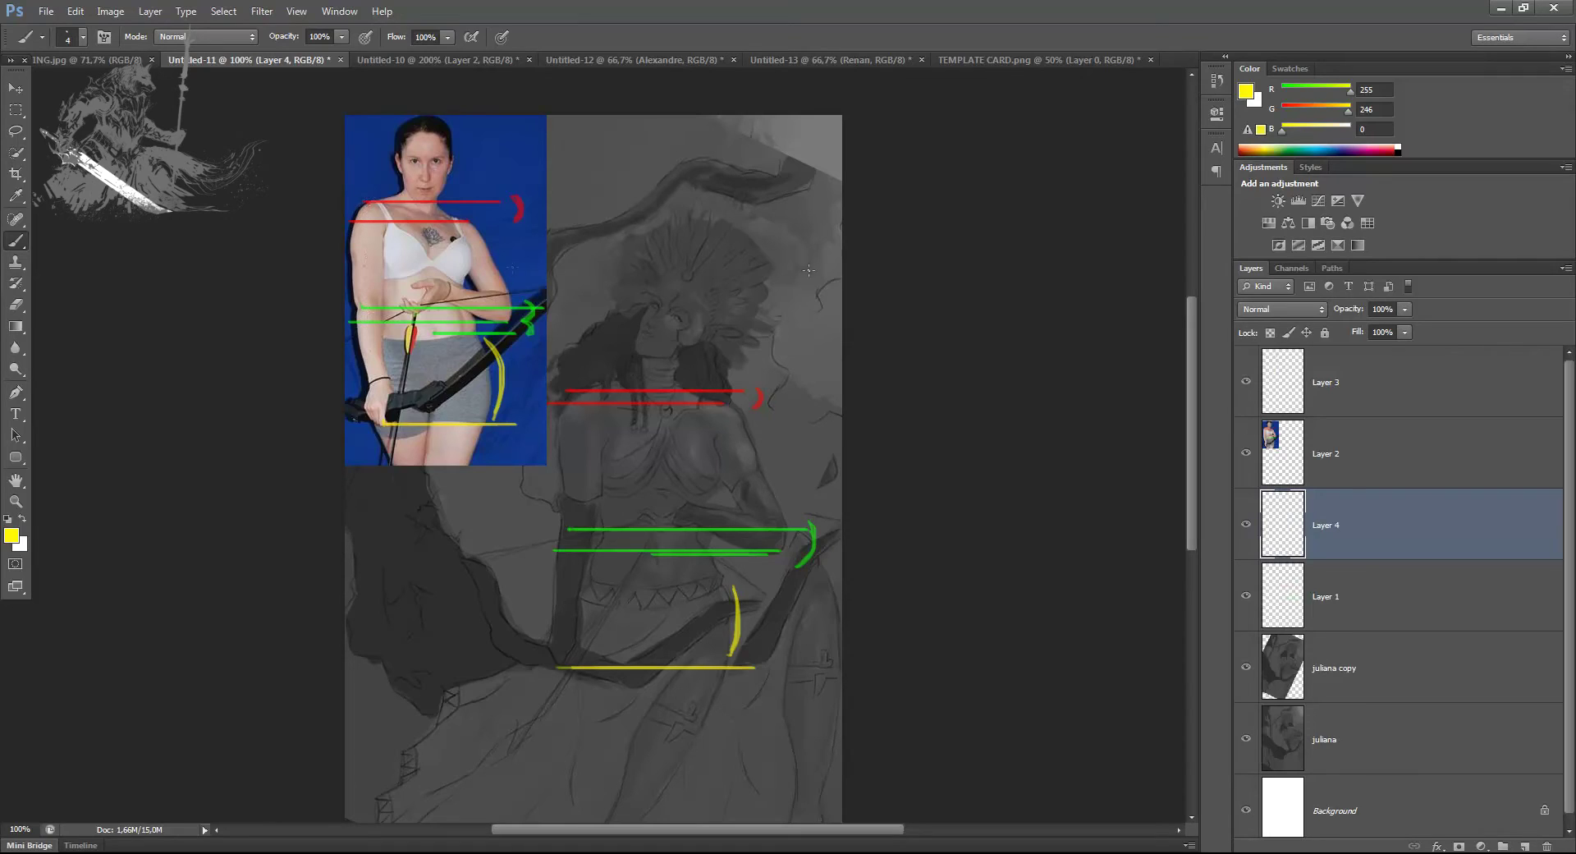
left_click_drag(1346, 519, 1333, 414)
left_click_drag(360, 206, 359, 325)
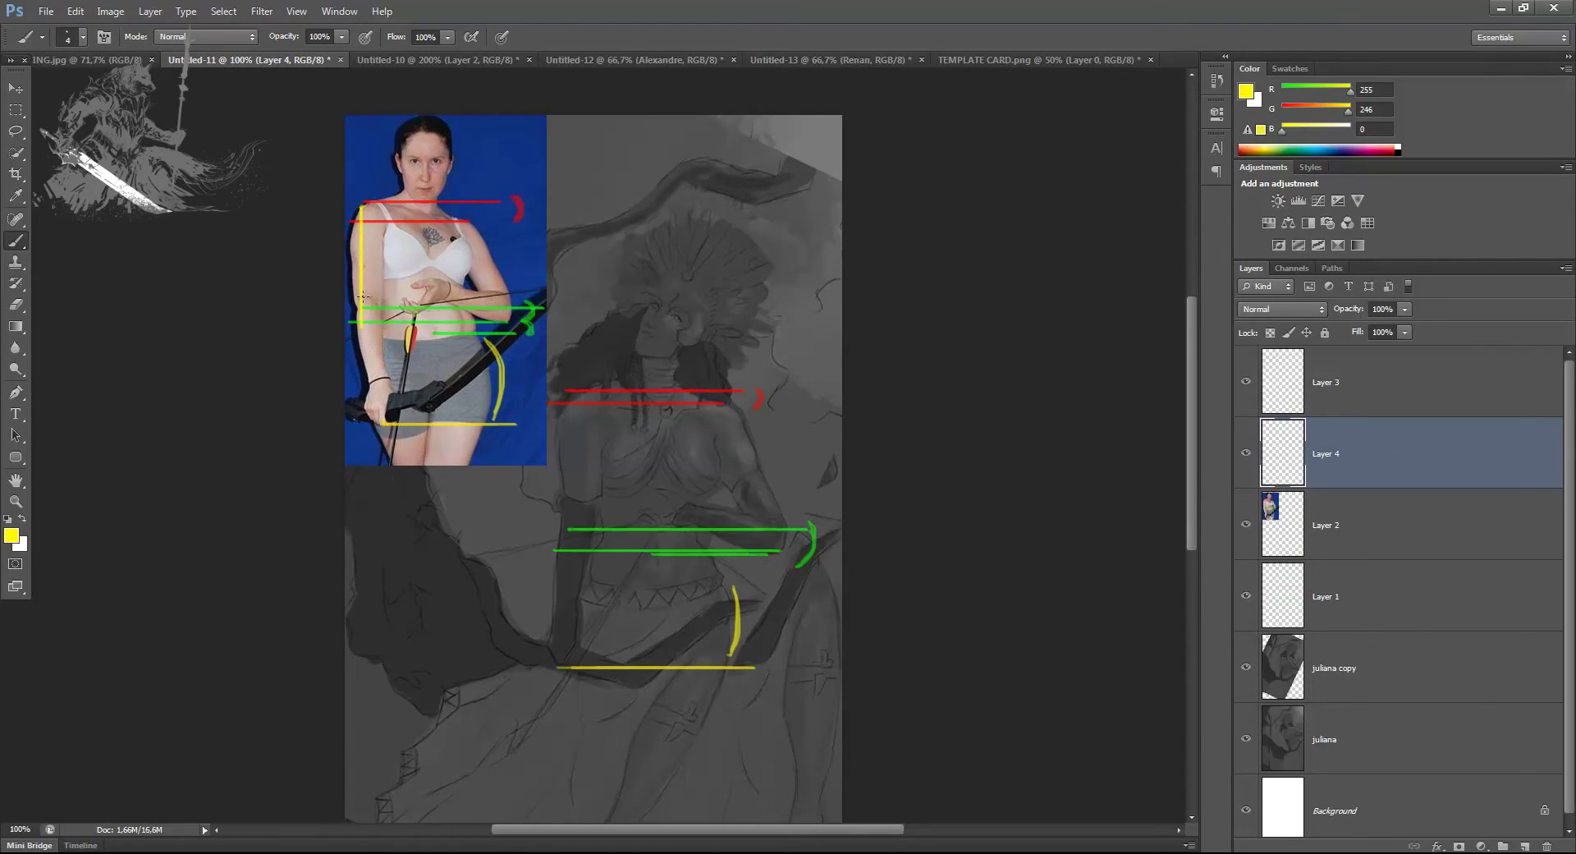
key("ctrl+z")
left_click_drag(1361, 520, 1339, 414)
left_click_drag(365, 210, 364, 494)
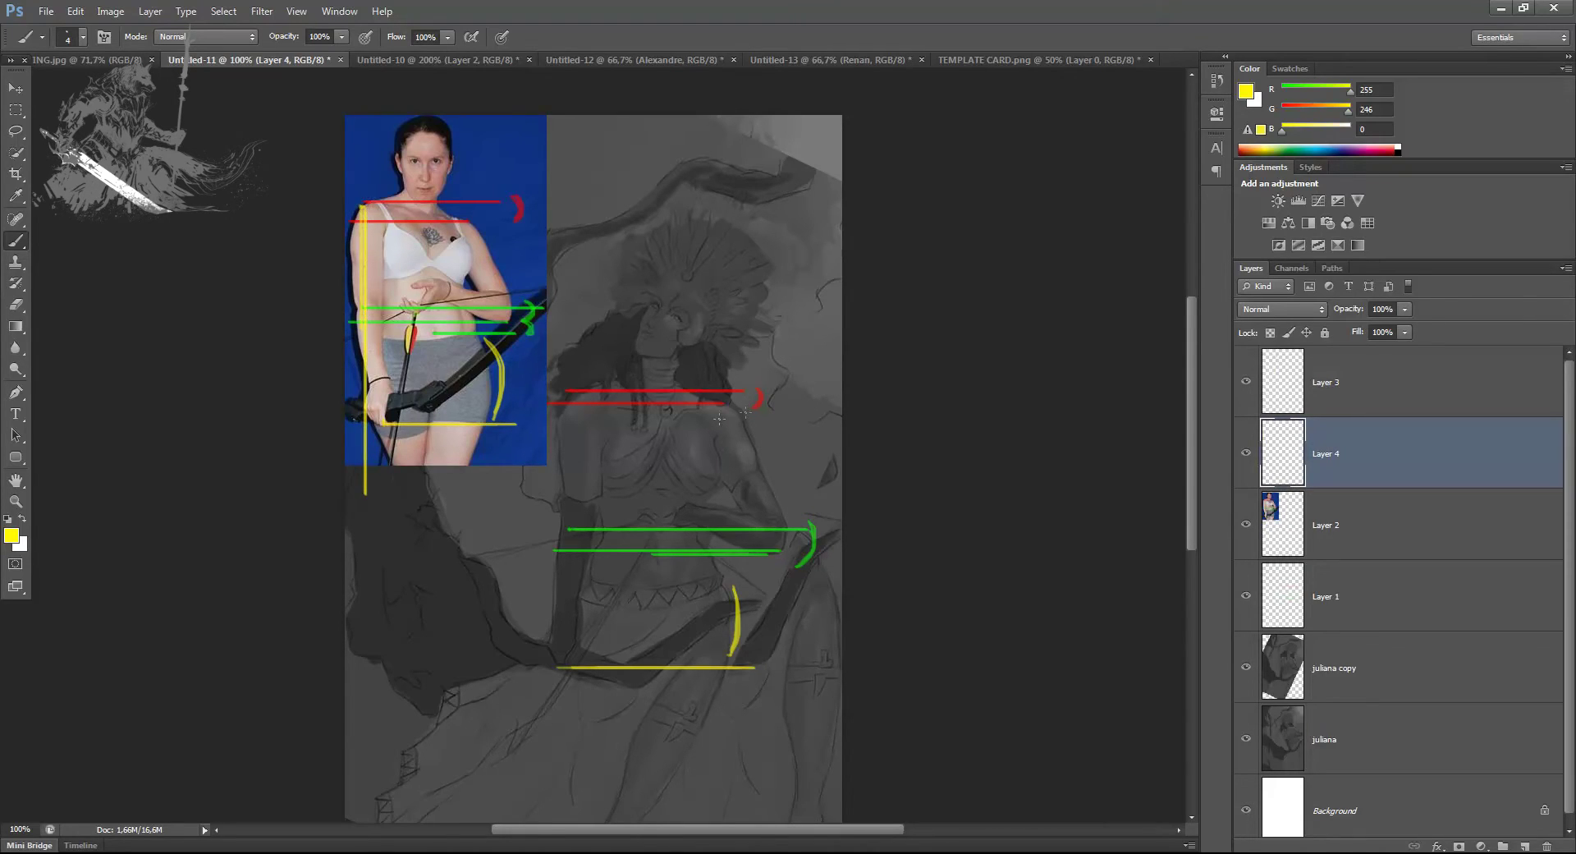
Add a new layer above Layer 1 and draw a vertical yellow line down from the sketched figure's shoulder
left_click(1324, 576)
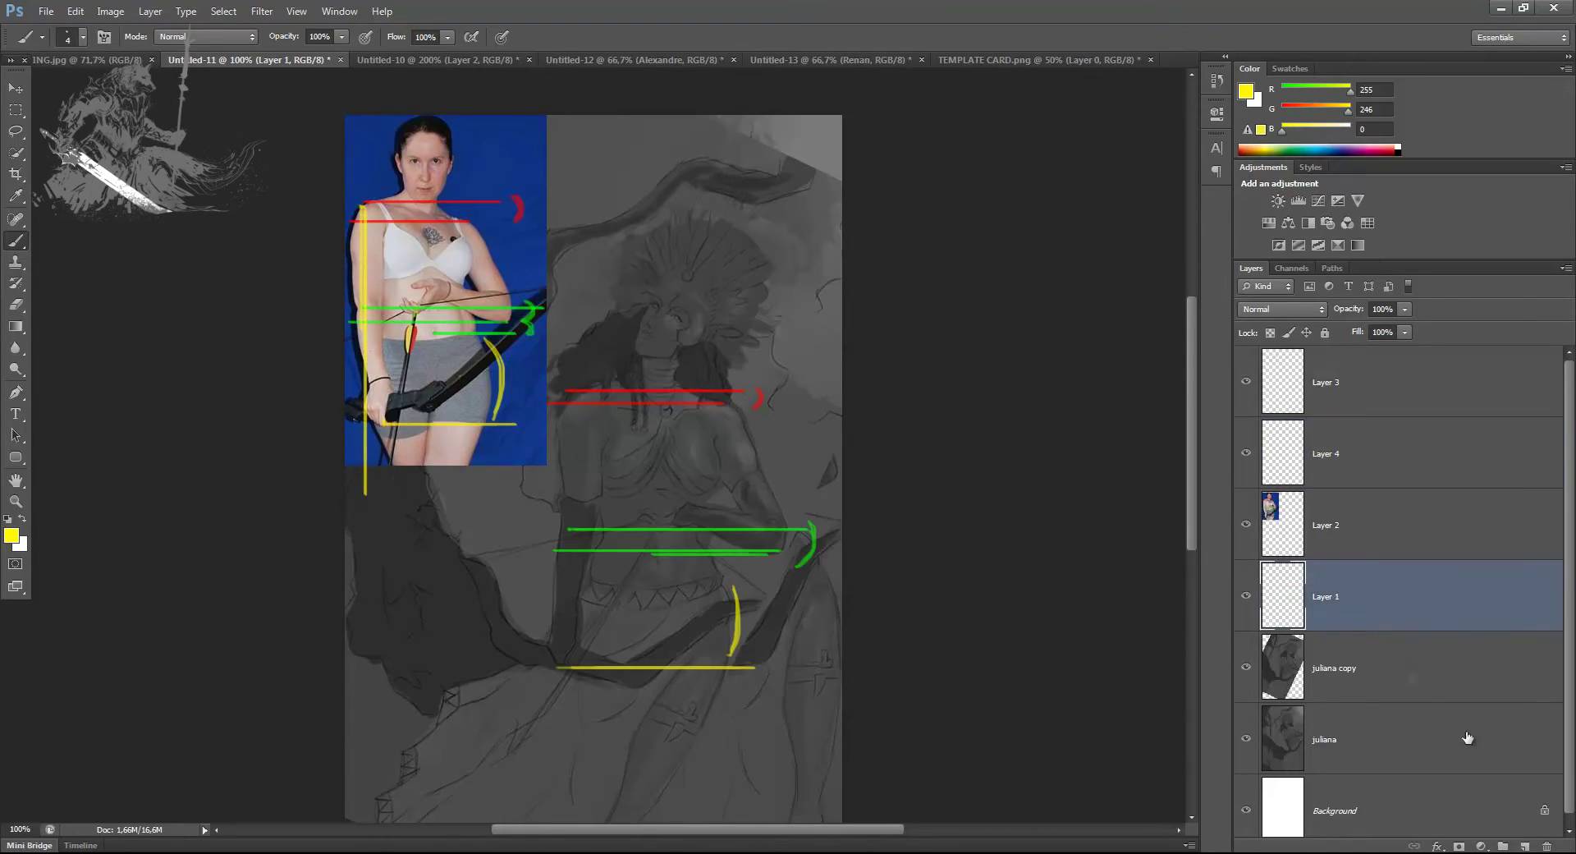
left_click(1525, 845)
left_click_drag(569, 393, 569, 803)
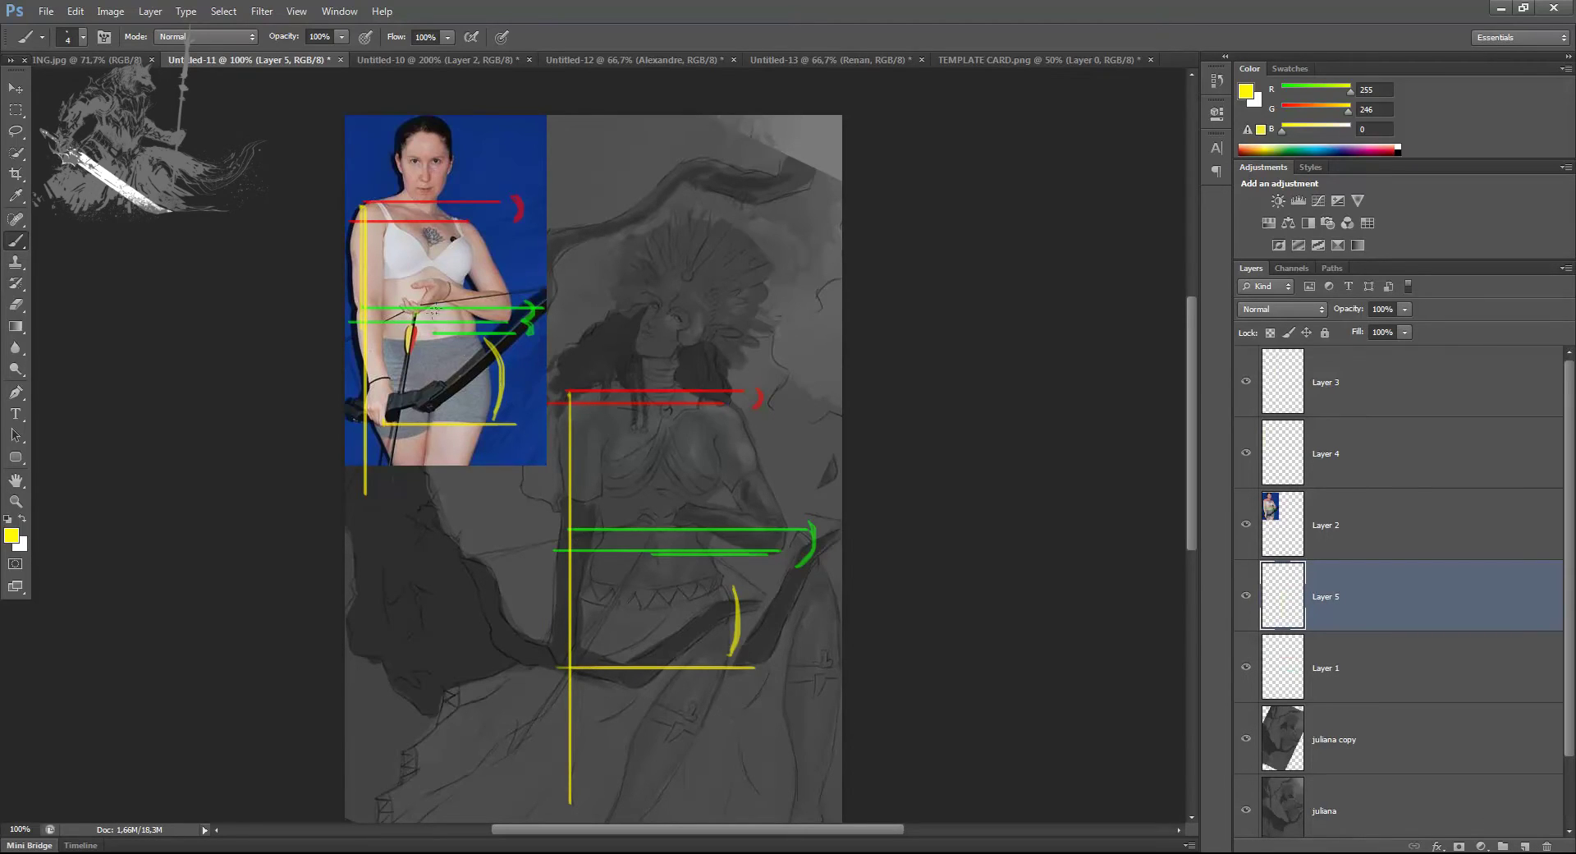
On Layer 3, paint yellow marks where the outer arm extends beyond the vertical shoulder line, on both the photo and the sketch
left_click(1356, 394)
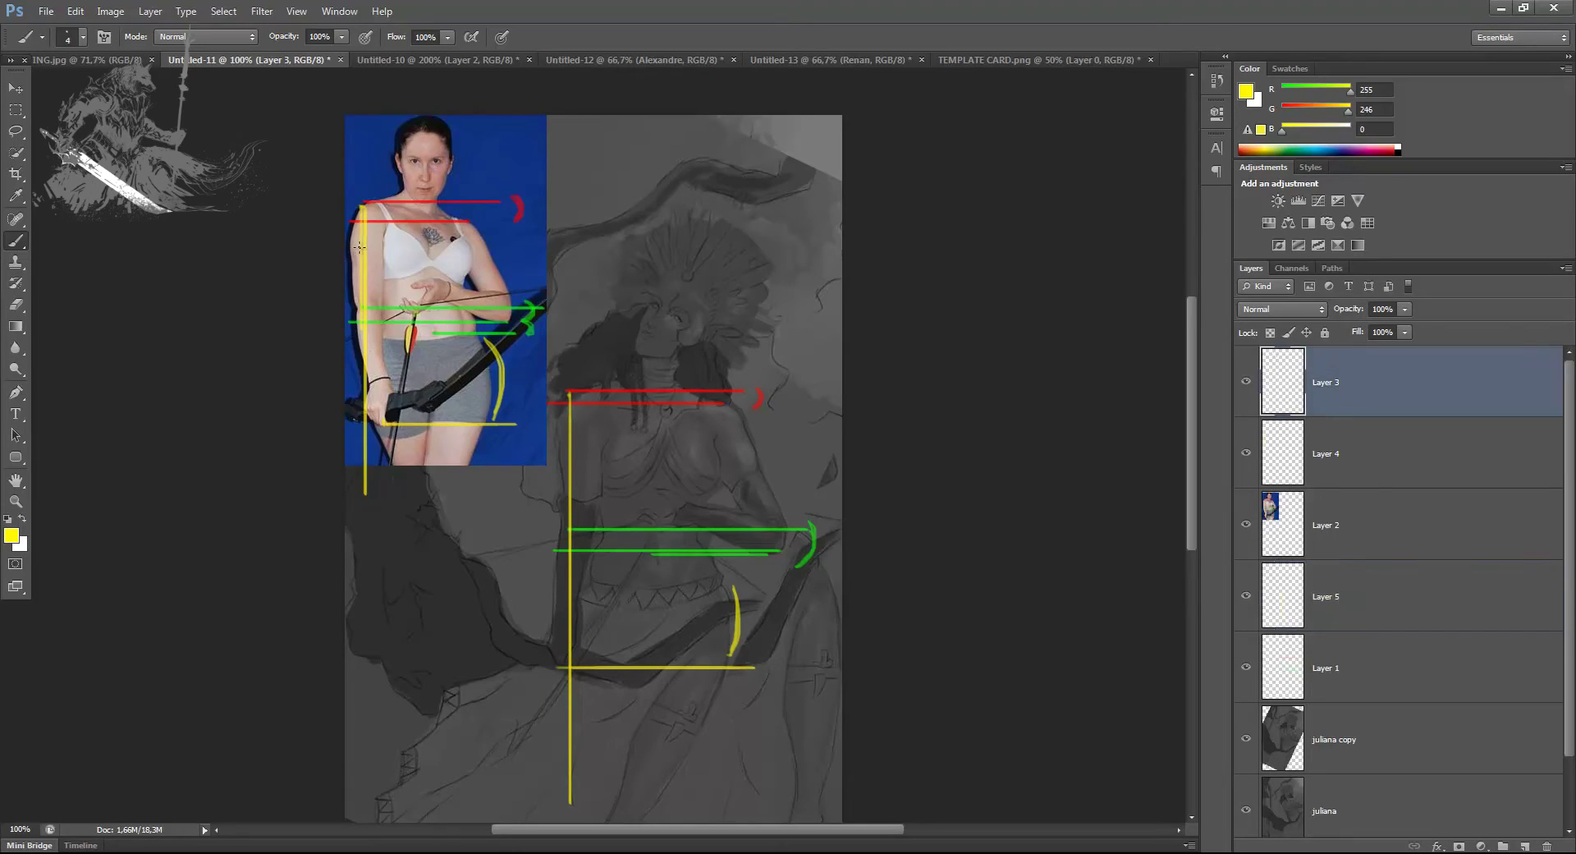
left_click_drag(353, 257, 362, 327)
mouse_move(563, 443)
left_mouse_down()
mouse_move(560, 484)
mouse_move(566, 460)
mouse_move(568, 475)
left_mouse_up()
Draw a vertical yellow line down through the neck and torso of the photo figure and another through the sketched figure
left_click_drag(425, 201, 426, 499)
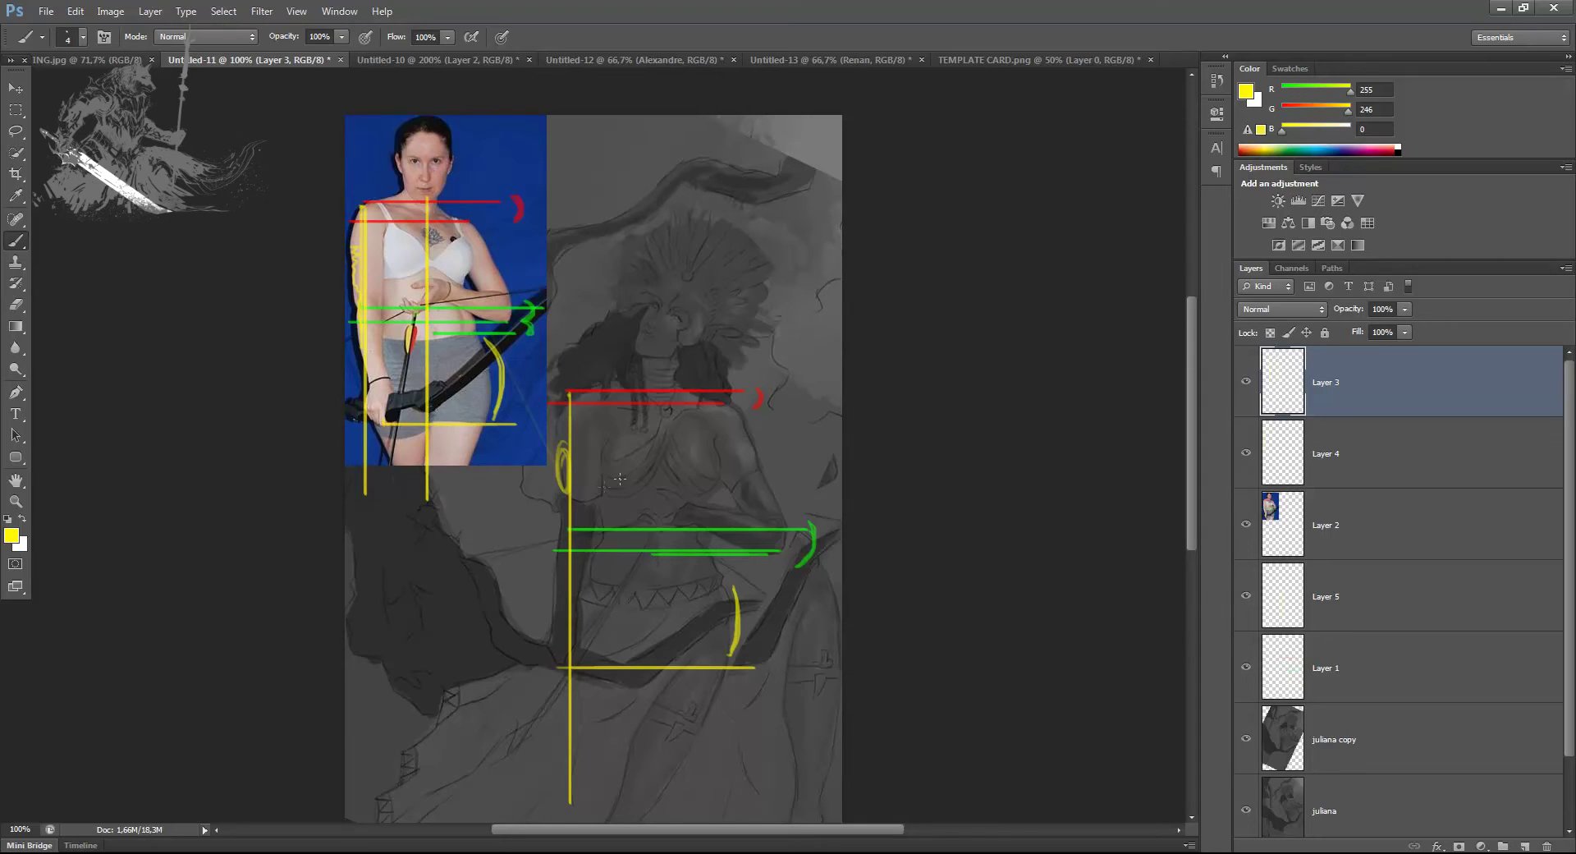
left_click_drag(661, 398, 661, 817)
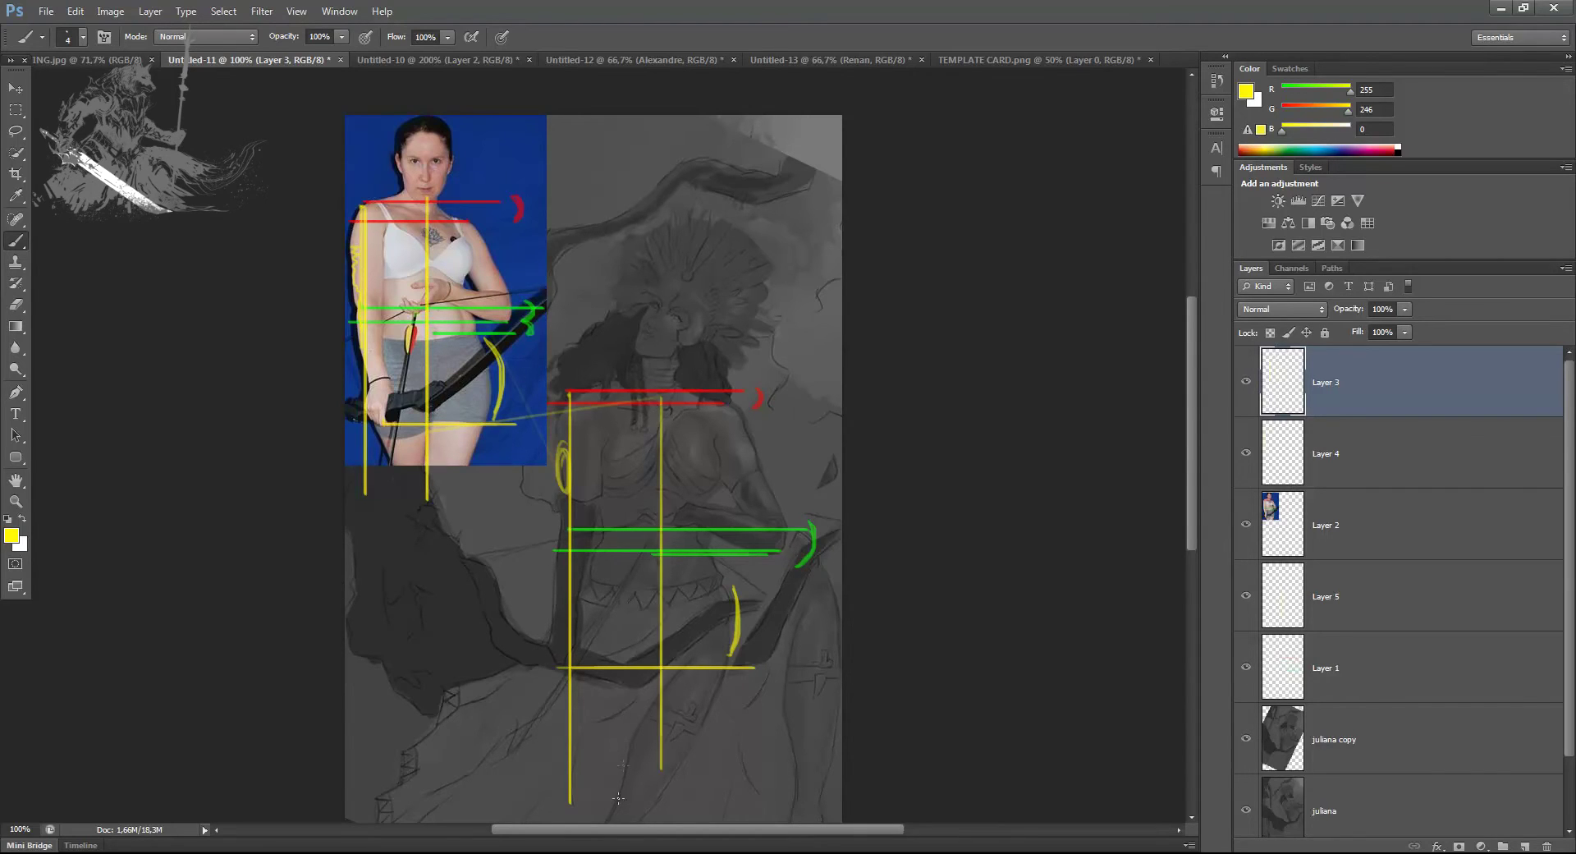
scroll(645, 546, "down", 3)
scroll(713, 425, "up", 3)
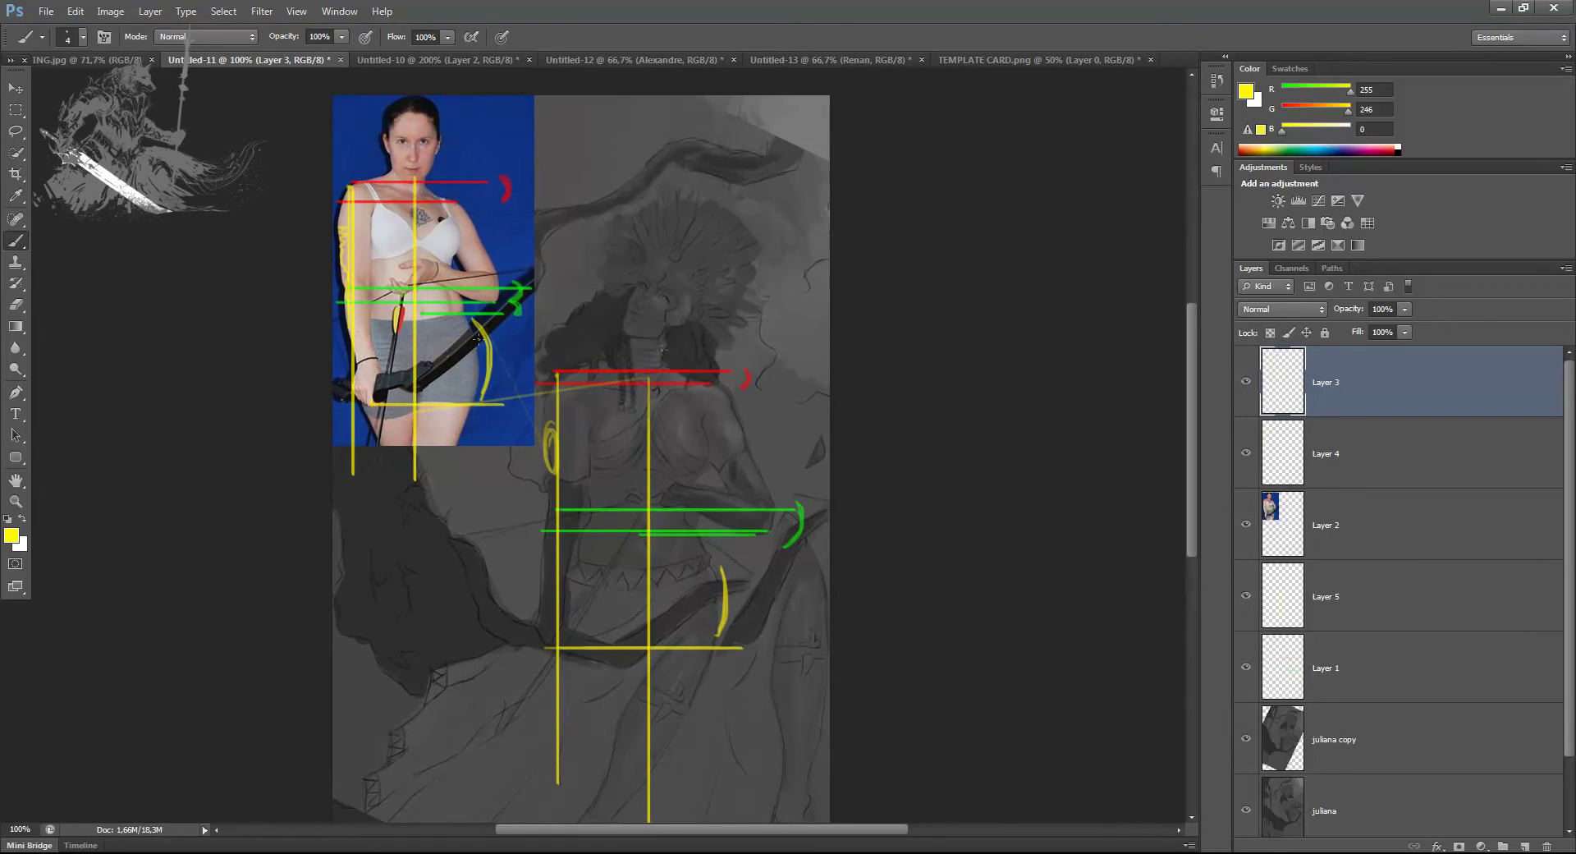
Add new top layers and paint yellow arrows outward from the vertical centre line at the waist, on the photo and the sketch
key("ctrl+shift+alt+n")
key("ctrl+shift+alt+n")
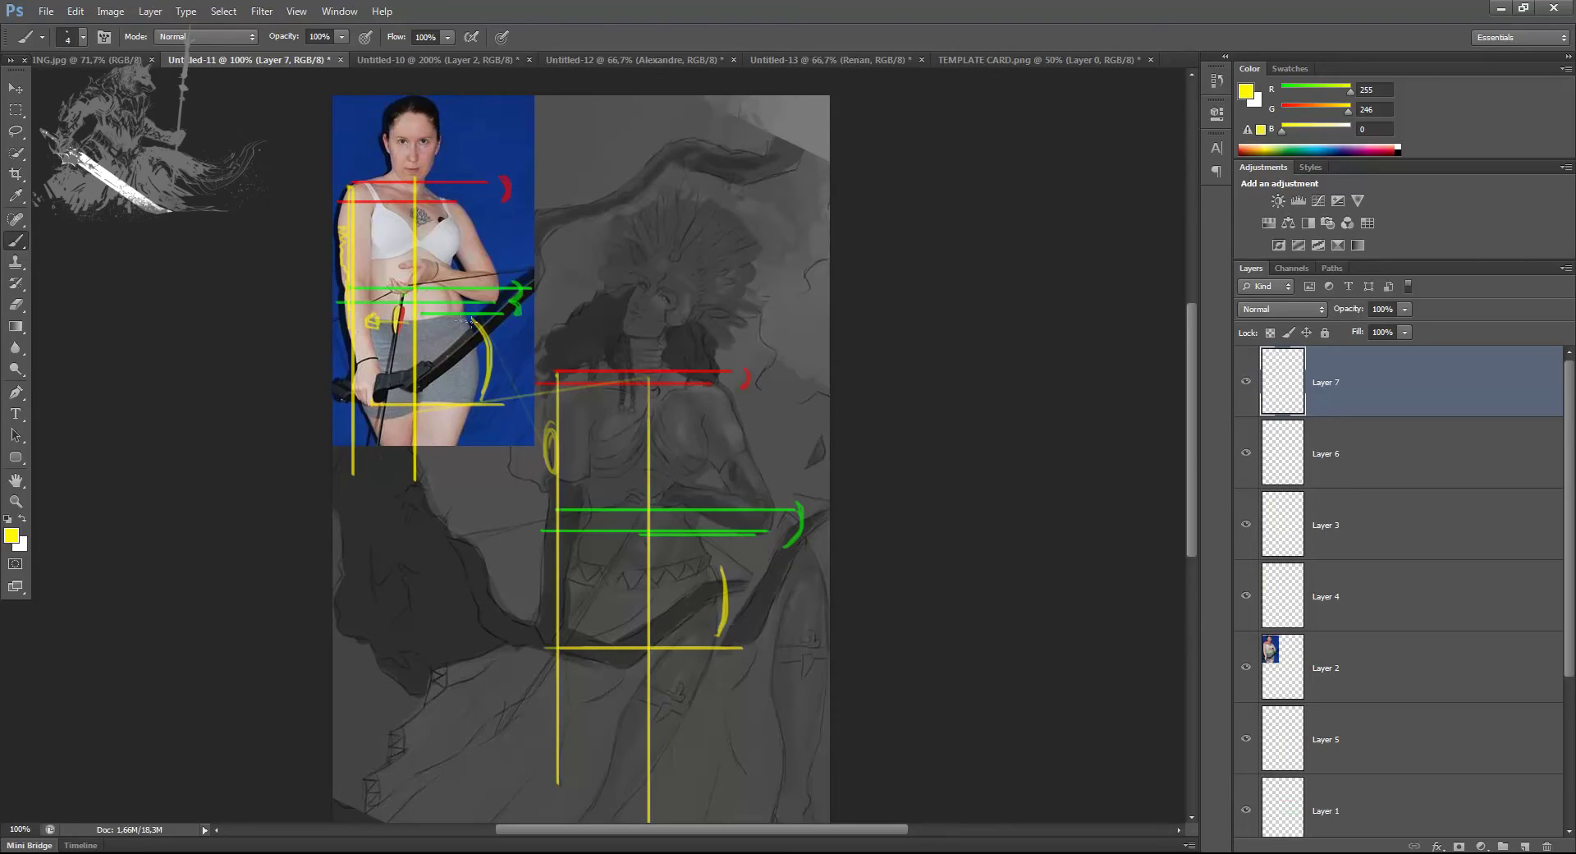
left_click_drag(423, 324, 464, 325)
mouse_move(662, 555)
left_mouse_down()
mouse_move(692, 554)
mouse_move(587, 551)
left_mouse_up()
Add two more top layers and mark the triangular gap between torso and bent arm in yellow on the photo and the sketch
key("ctrl+shift+alt+n")
key("ctrl+shift+alt+n")
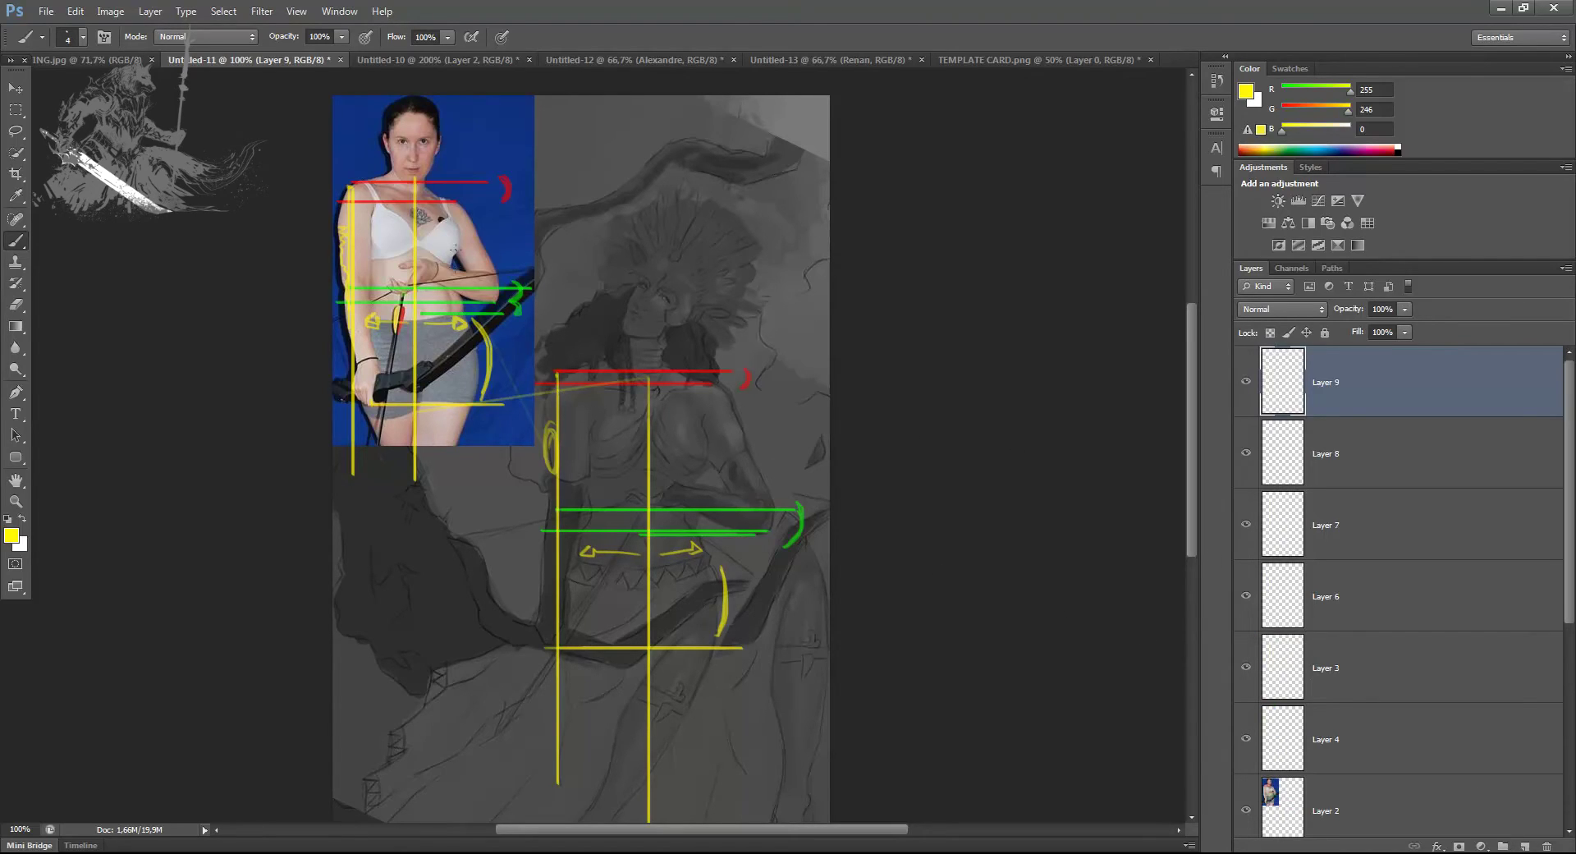
key("ctrl+plus")
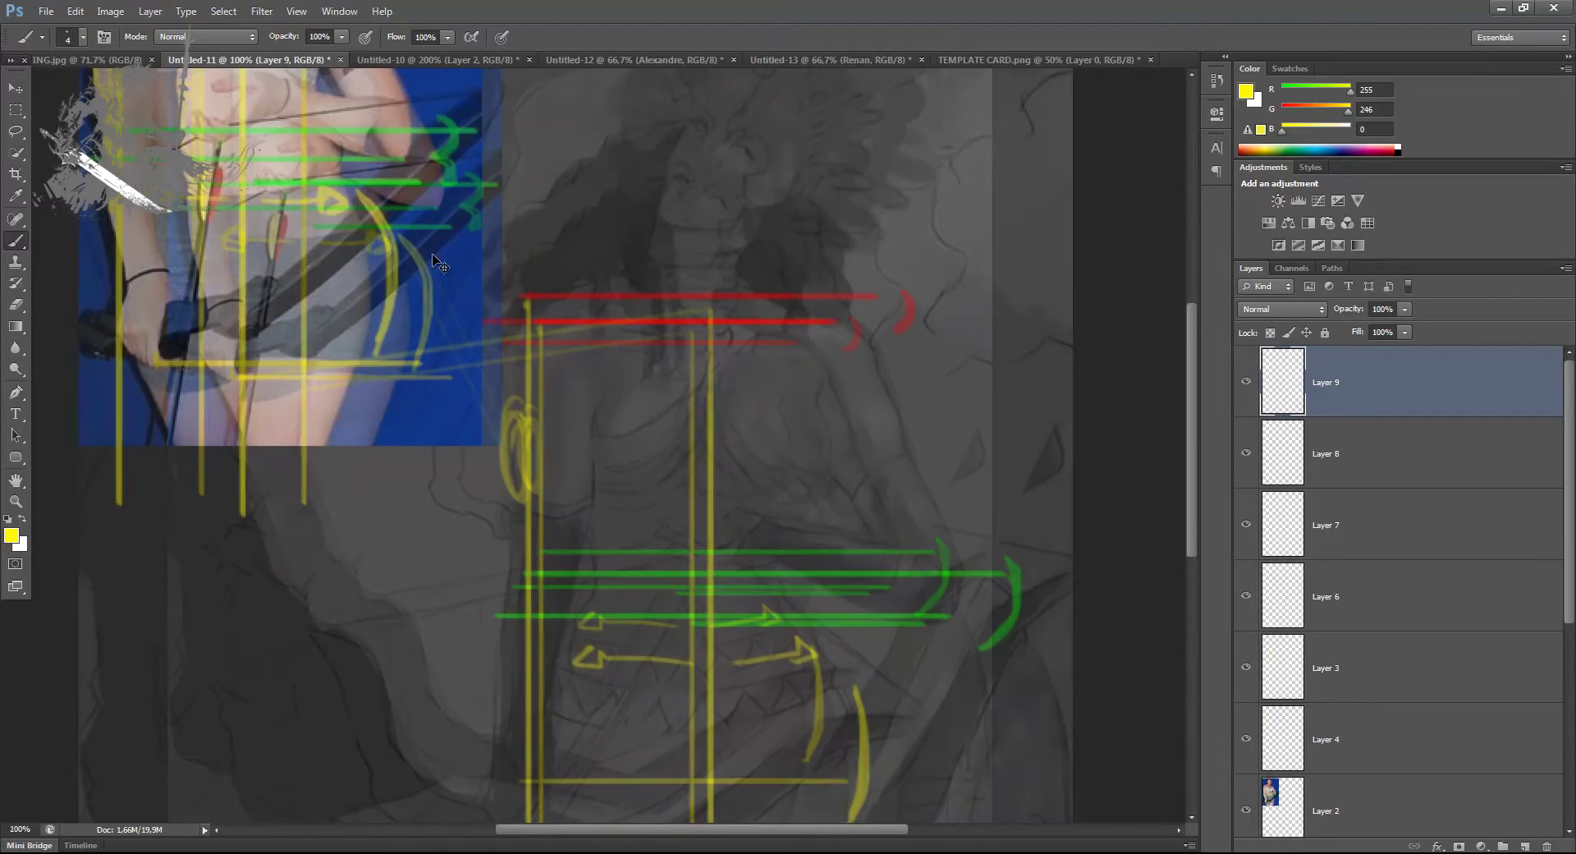
left_click_drag(268, 218, 345, 462)
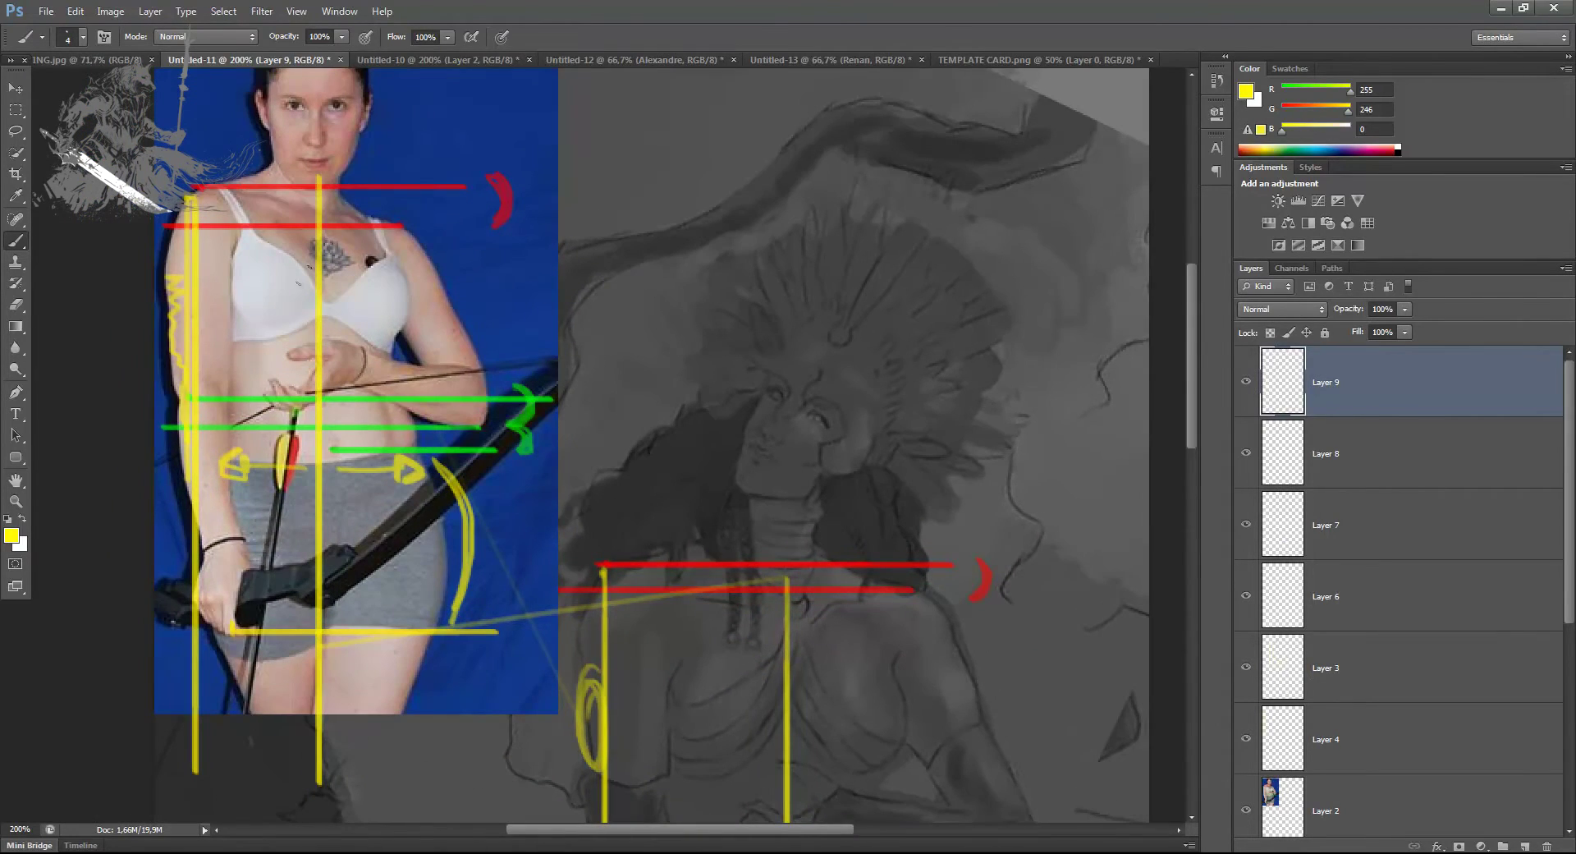
mouse_move(393, 356)
left_mouse_down()
mouse_move(416, 360)
mouse_move(393, 358)
mouse_move(400, 343)
mouse_move(408, 359)
left_mouse_up()
left_click_drag(798, 516, 788, 413)
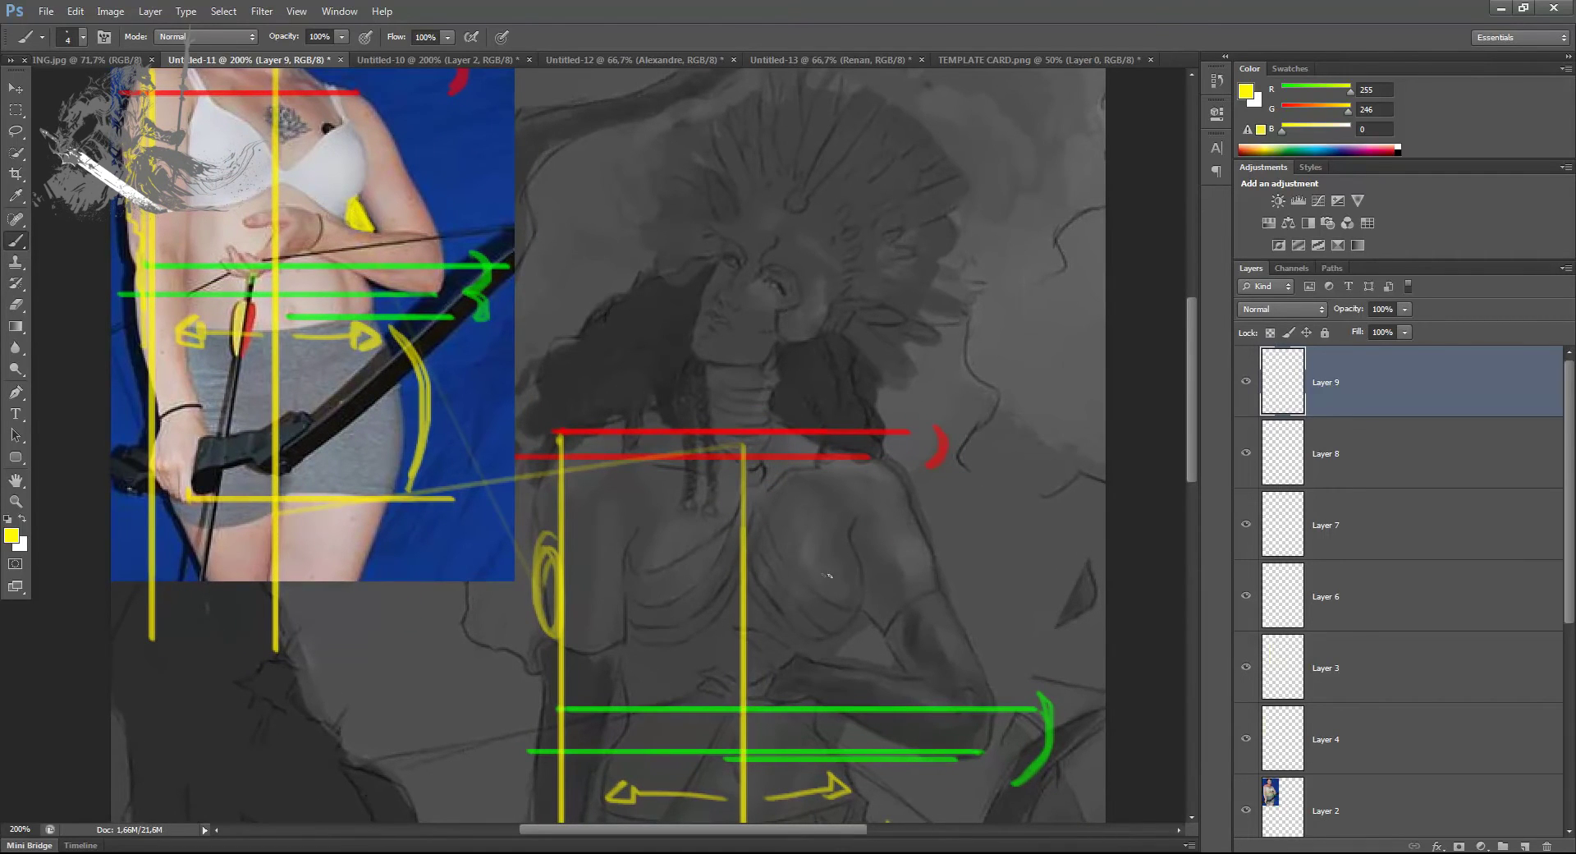
mouse_move(858, 614)
left_mouse_down()
mouse_move(832, 657)
mouse_move(898, 673)
mouse_move(864, 616)
mouse_move(900, 675)
mouse_move(835, 658)
mouse_move(859, 619)
mouse_move(829, 667)
left_mouse_up()
key("ctrl+minus")
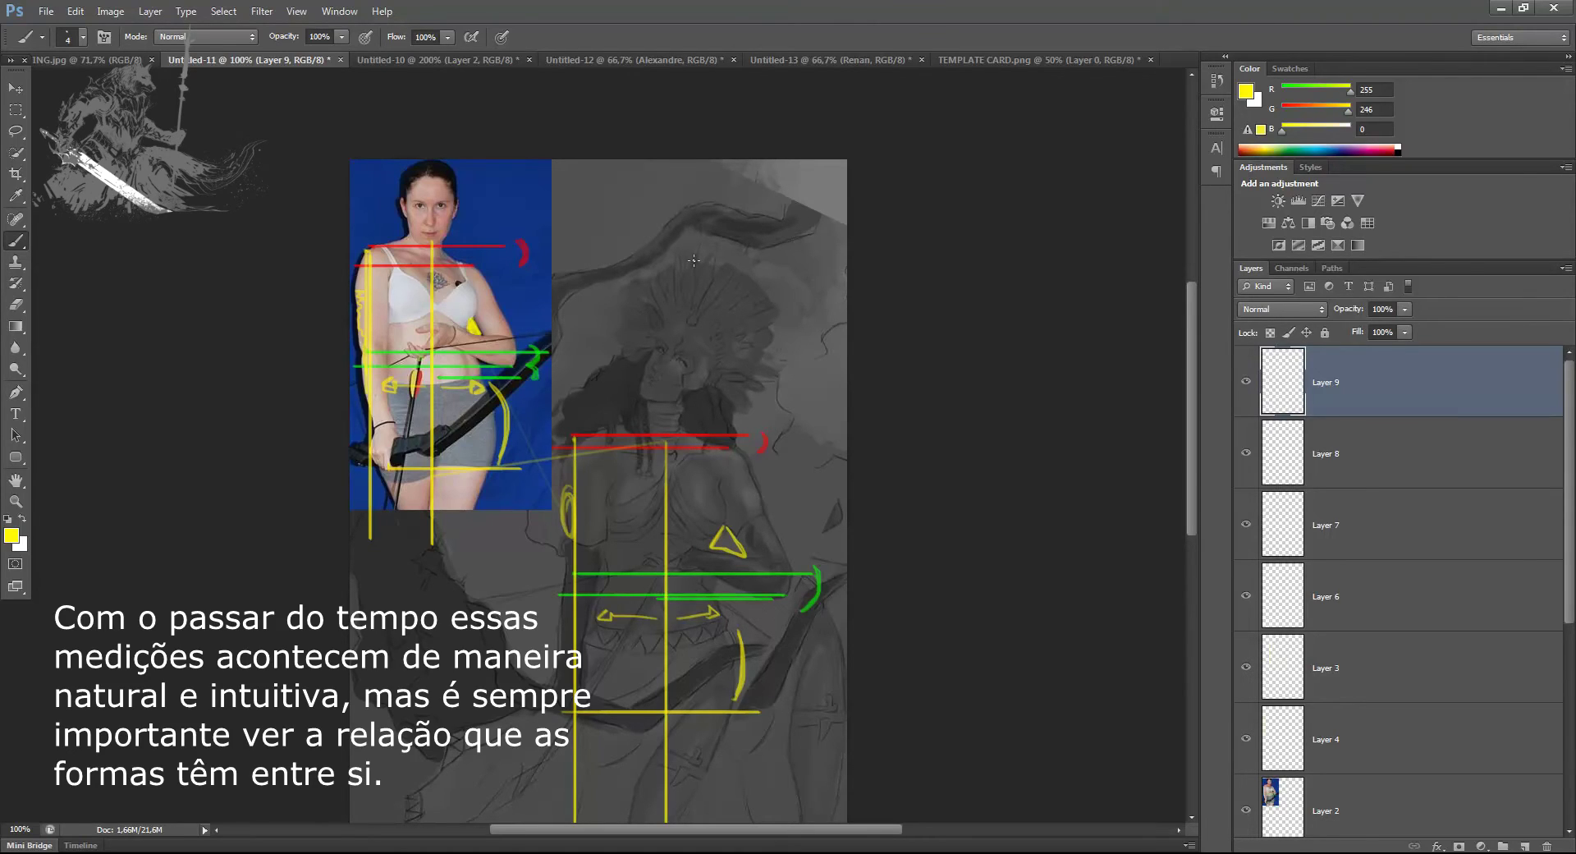
left_click_drag(647, 456, 658, 399)
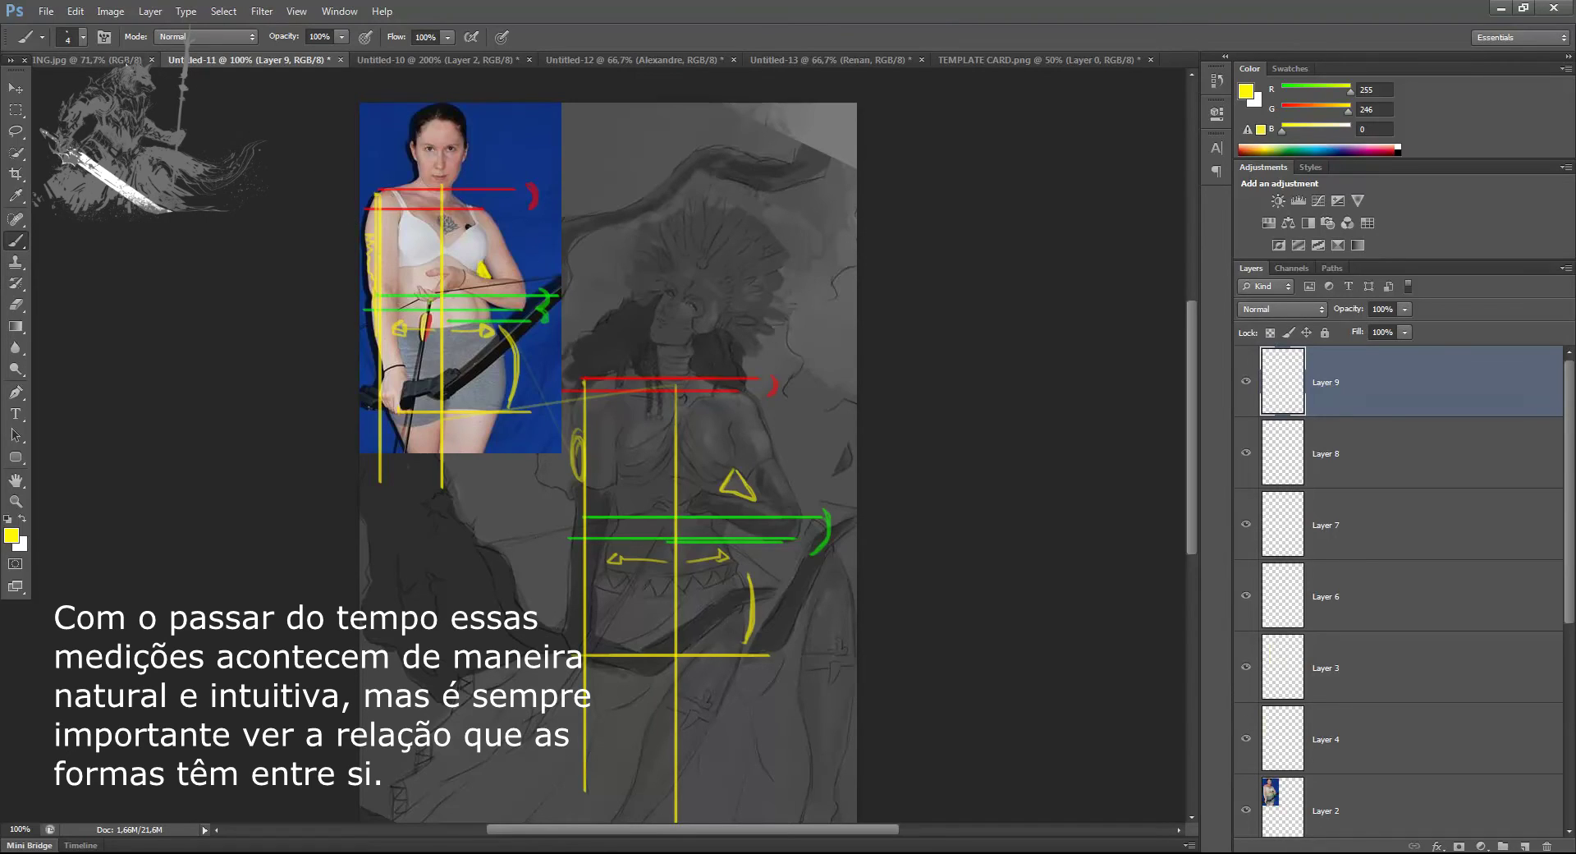
Examine the full reference photo with its guide lines in Untitled-10 at 100% zoom and return to Untitled-11
left_click(135, 60)
left_click(294, 58)
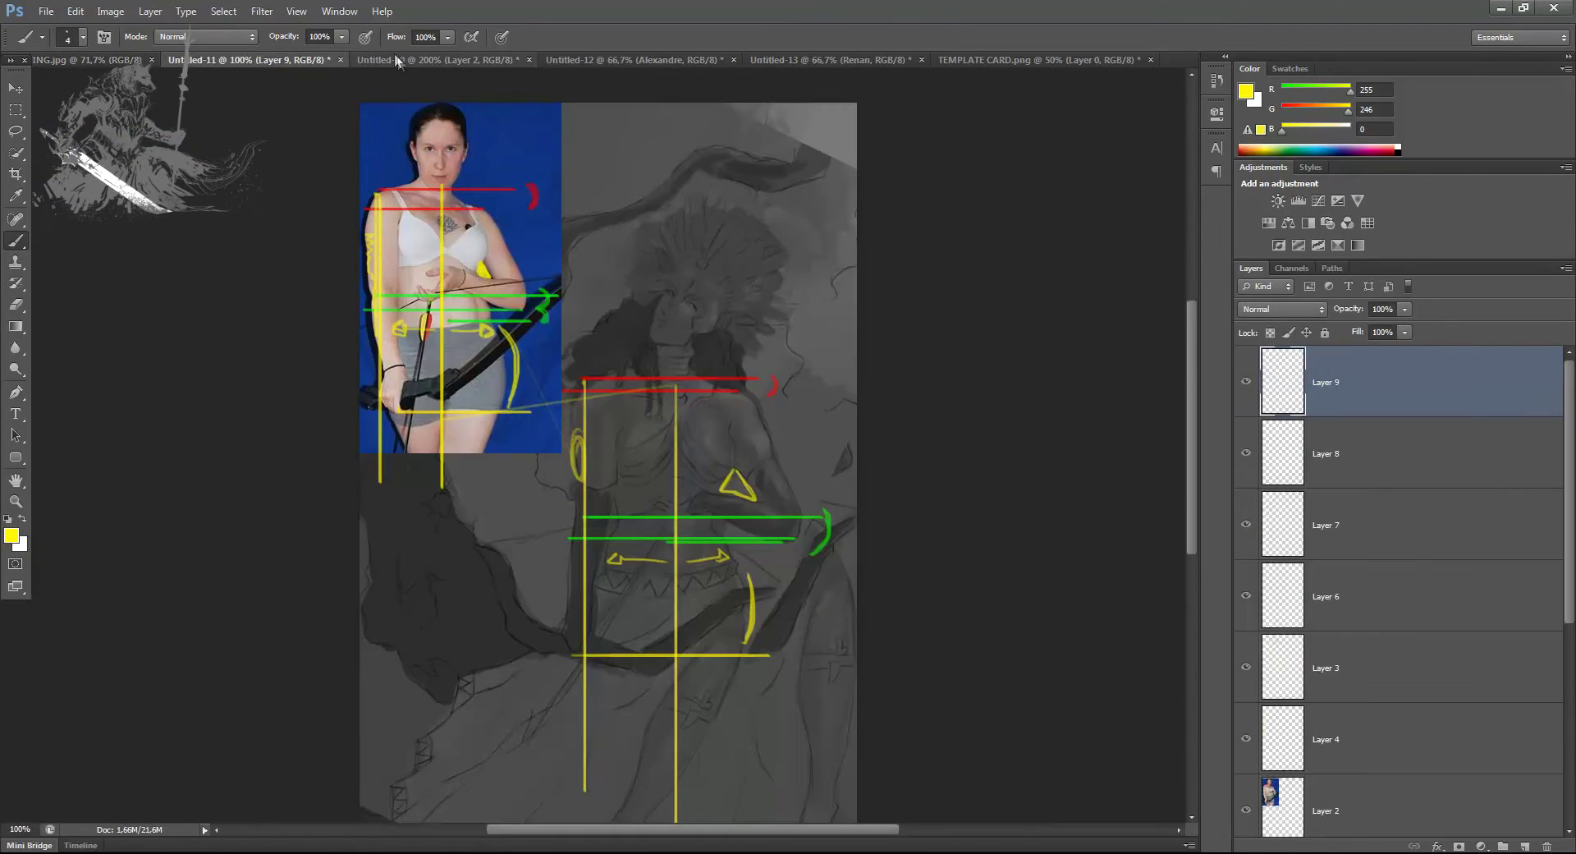
left_click(435, 60)
key("ctrl+1")
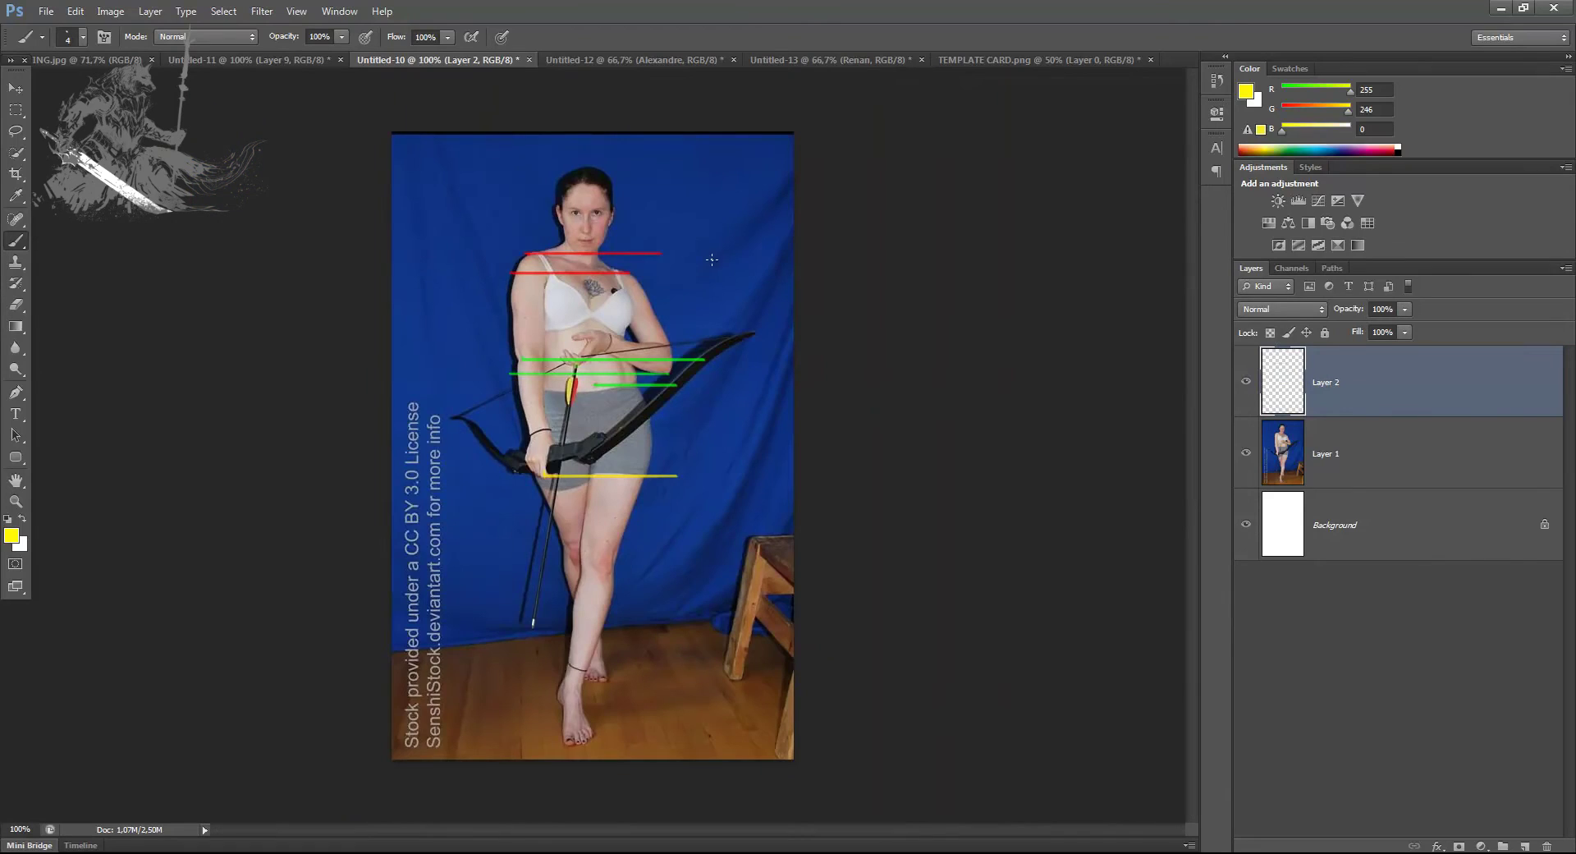
left_click(271, 60)
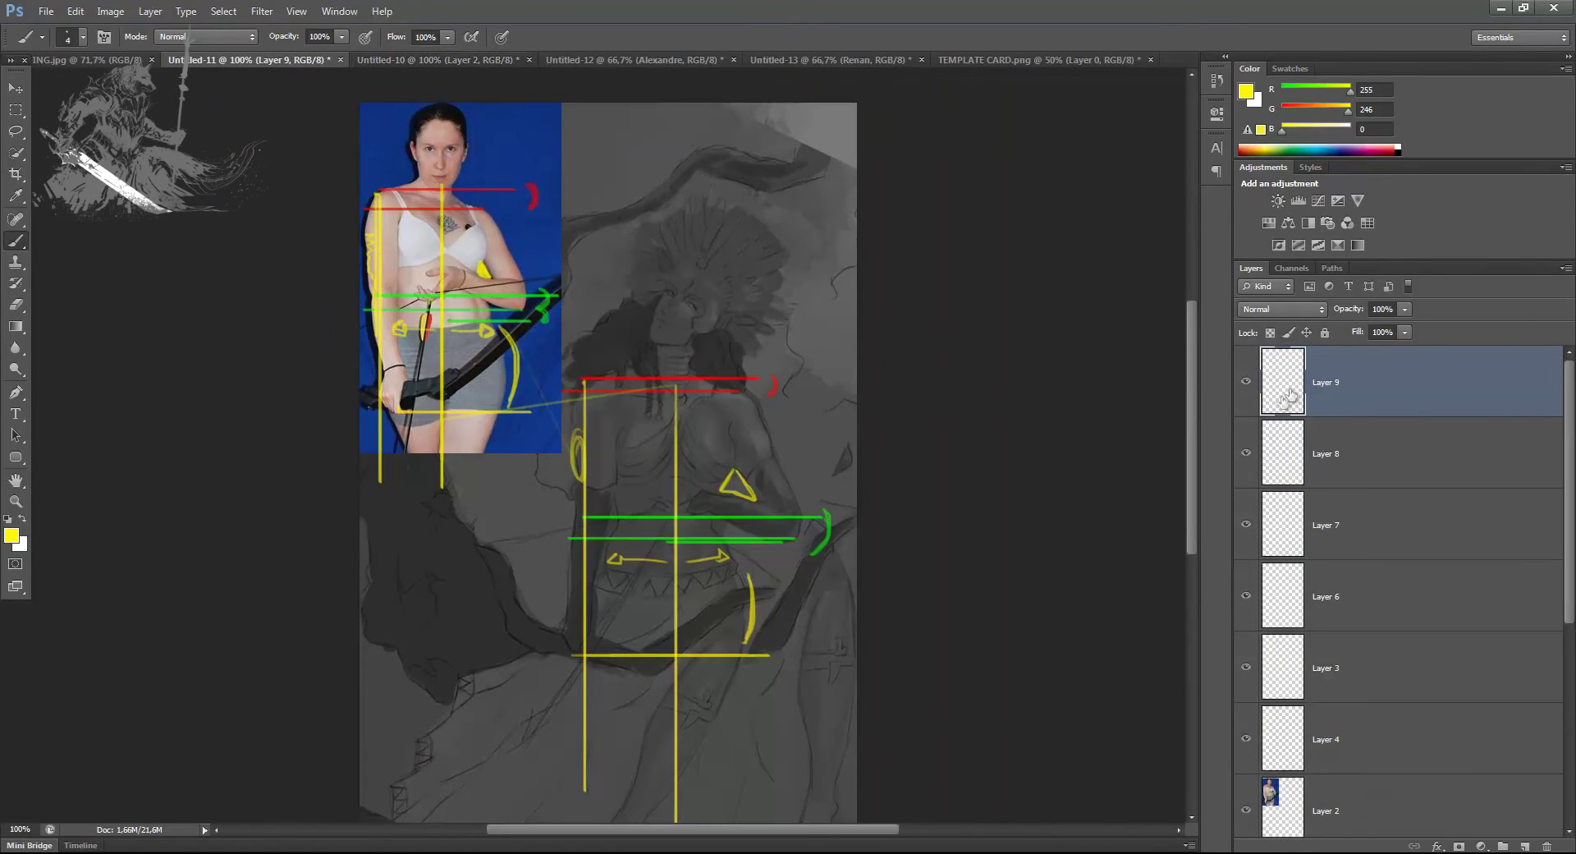
Group Layer 9 down through Layer 1, and hide both the group and the copied sketch layer
scroll(1563, 609, "down", 3)
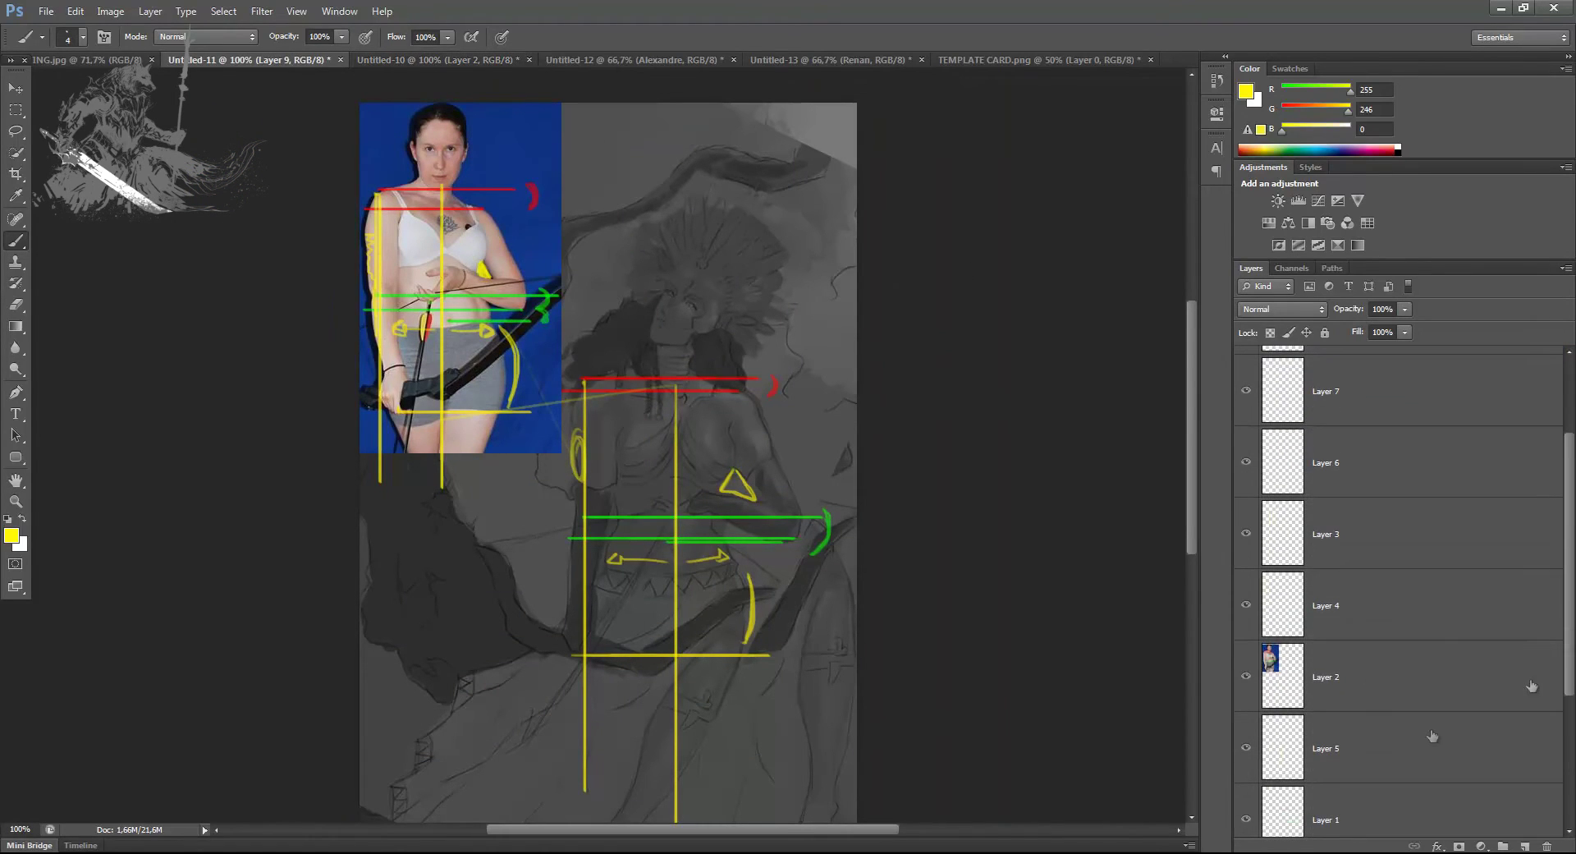
left_click(1428, 743, "shift")
key("ctrl+g")
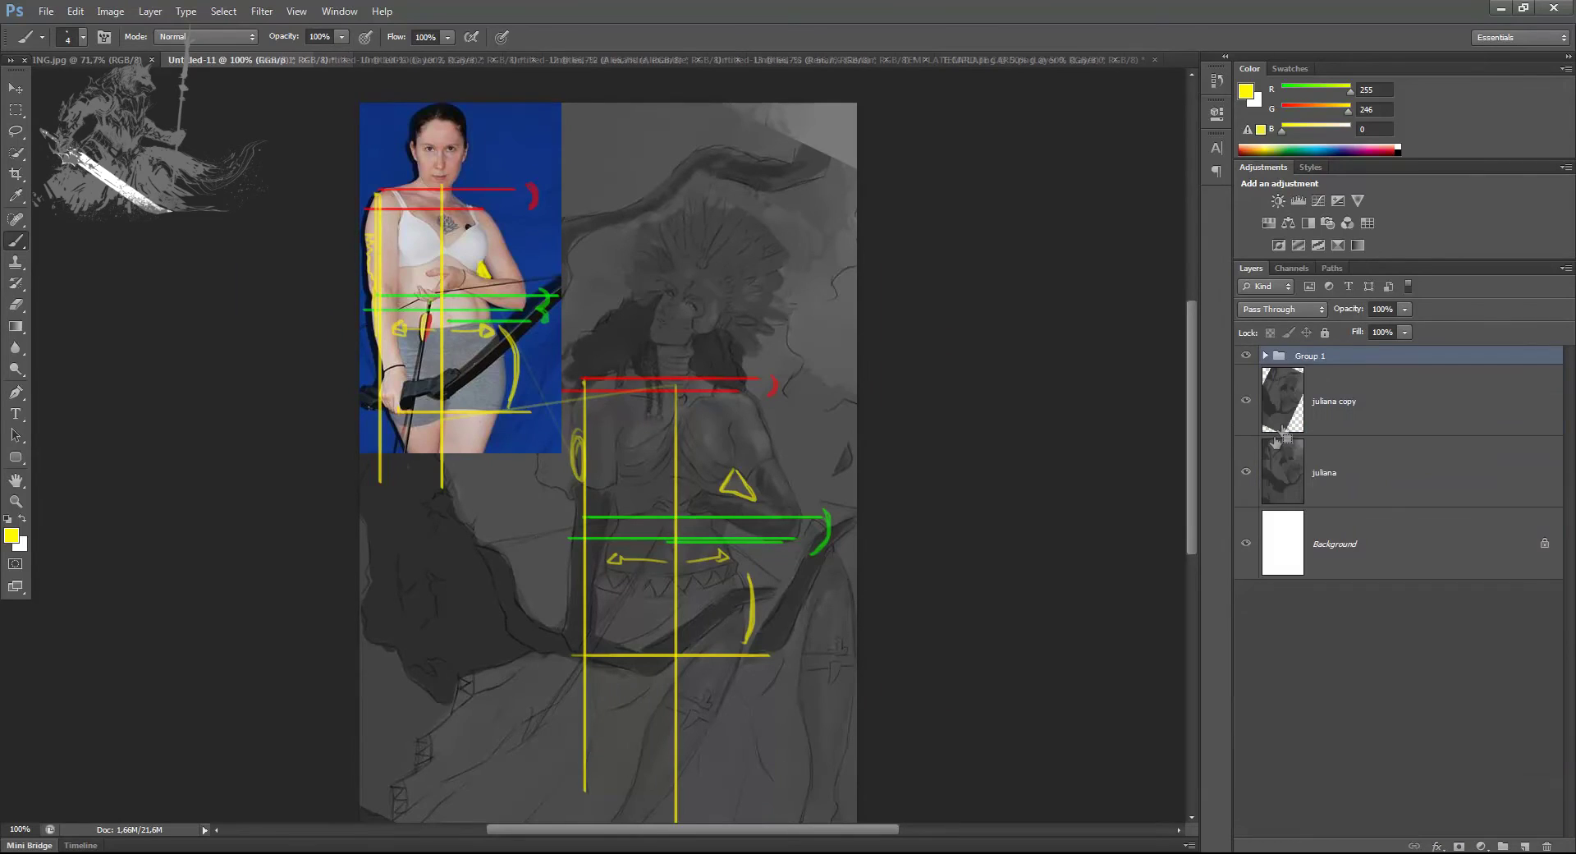
left_click(1246, 355)
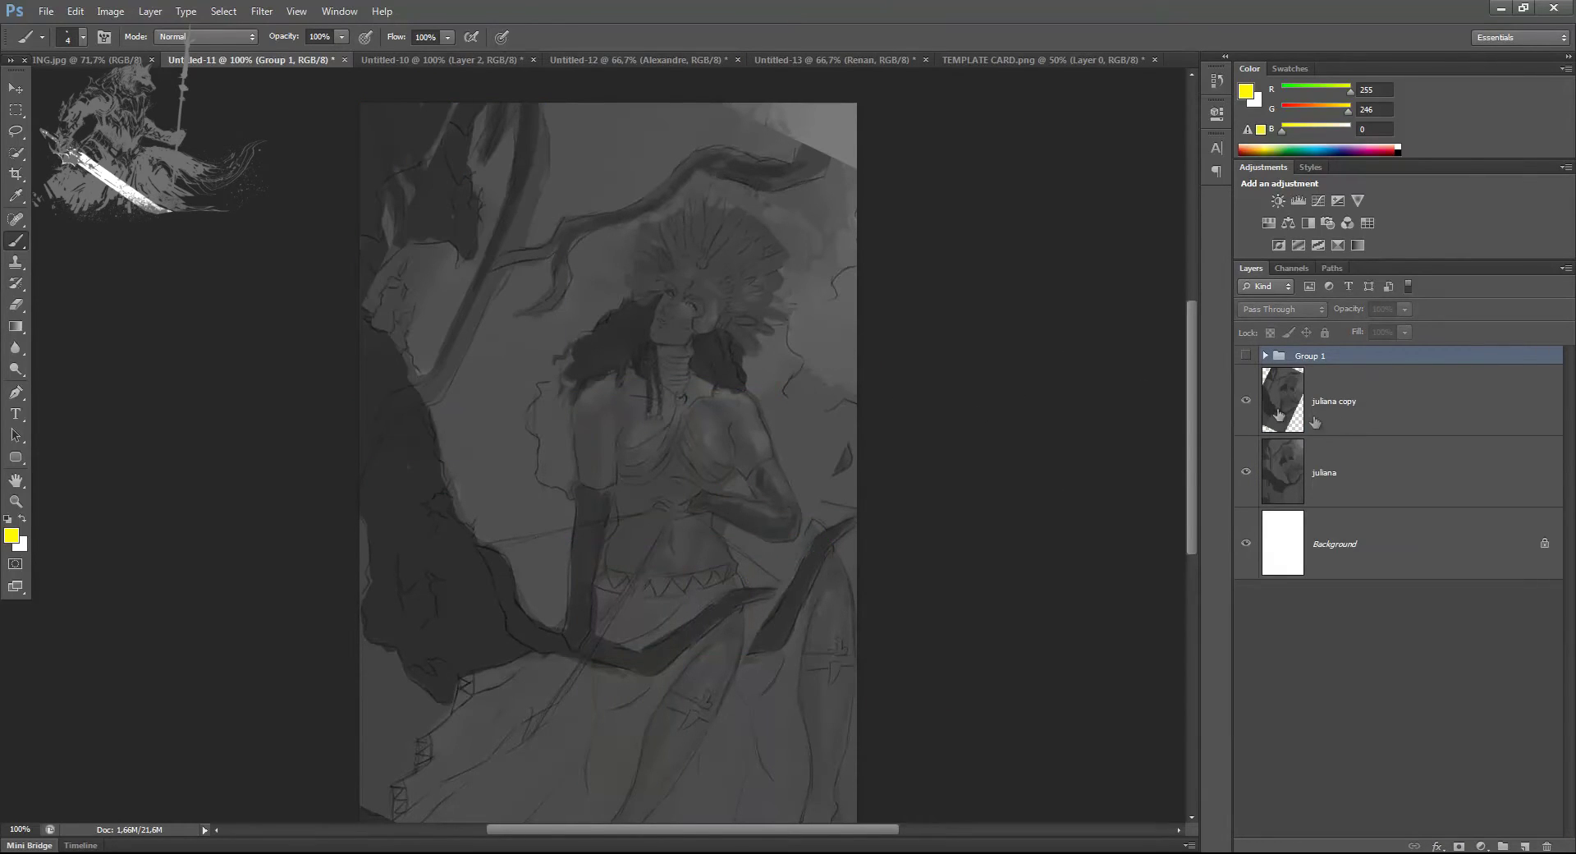
left_click(1246, 400)
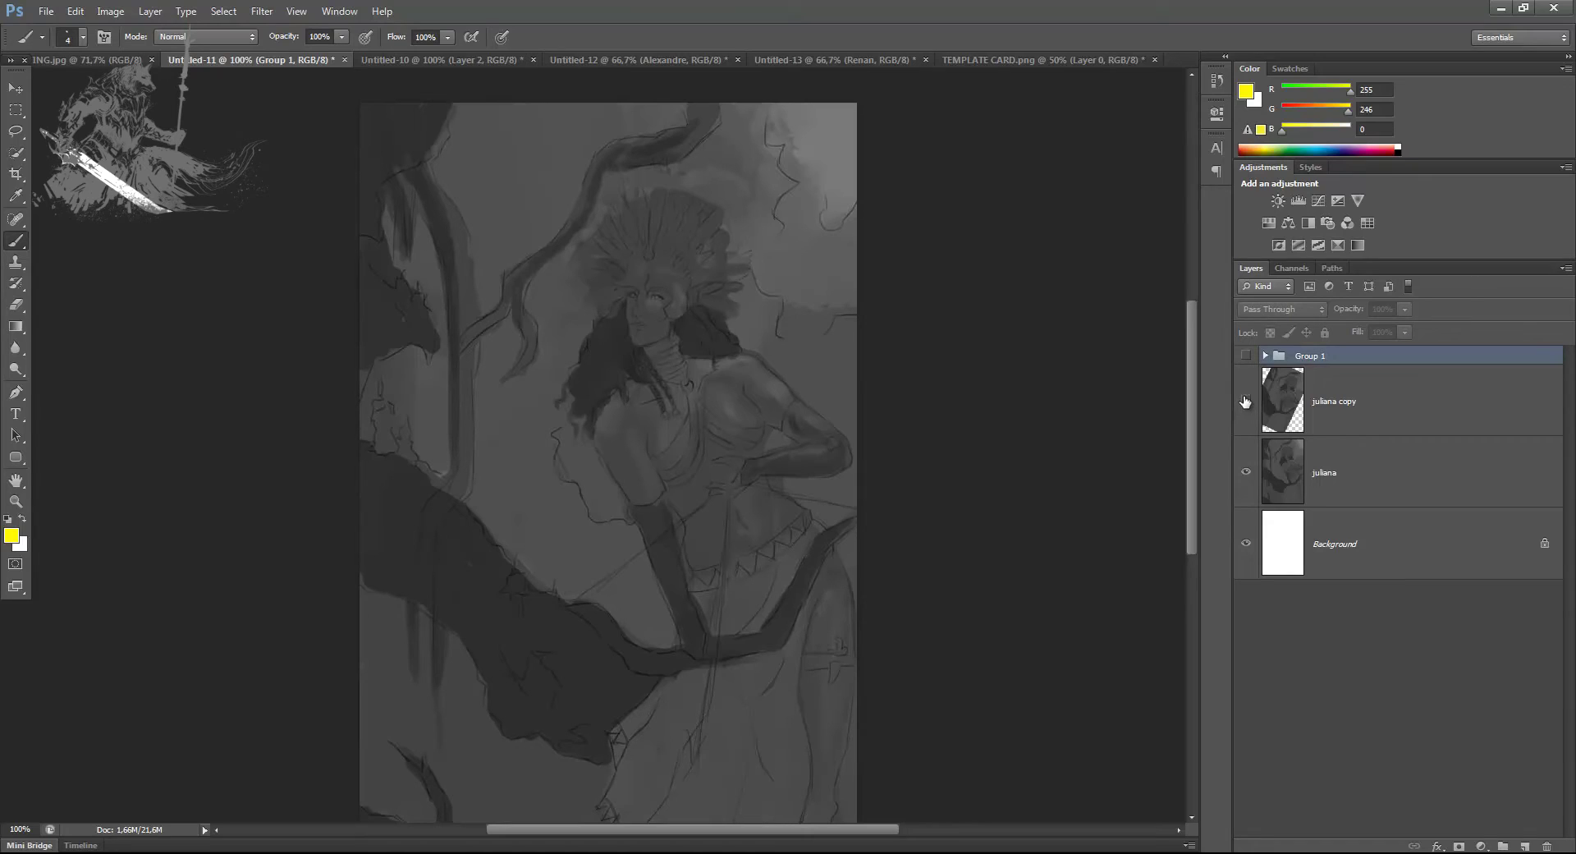
Add a new layer above the original sketch and draw a sweeping yellow curve from the canvas edge to the lower hand and back
left_click(1402, 485)
left_click(1524, 845)
mouse_move(361, 329)
left_mouse_down()
mouse_move(440, 456)
mouse_move(795, 621)
mouse_move(459, 435)
left_mouse_up()
mouse_move(454, 105)
left_mouse_down()
mouse_move(417, 200)
mouse_move(454, 343)
left_mouse_up()
left_click(462, 103, "shift")
key("ctrl+alt+z")
key("ctrl+alt+z")
Draw yellow flow curves along the upper branch, the tree trunk, and the figure from headdress to skirt
left_click_drag(696, 103, 397, 339)
mouse_move(399, 145)
left_mouse_down()
mouse_move(460, 351)
mouse_move(424, 708)
left_mouse_up()
left_click_drag(640, 215, 843, 821)
scroll(907, 447, "down", 2)
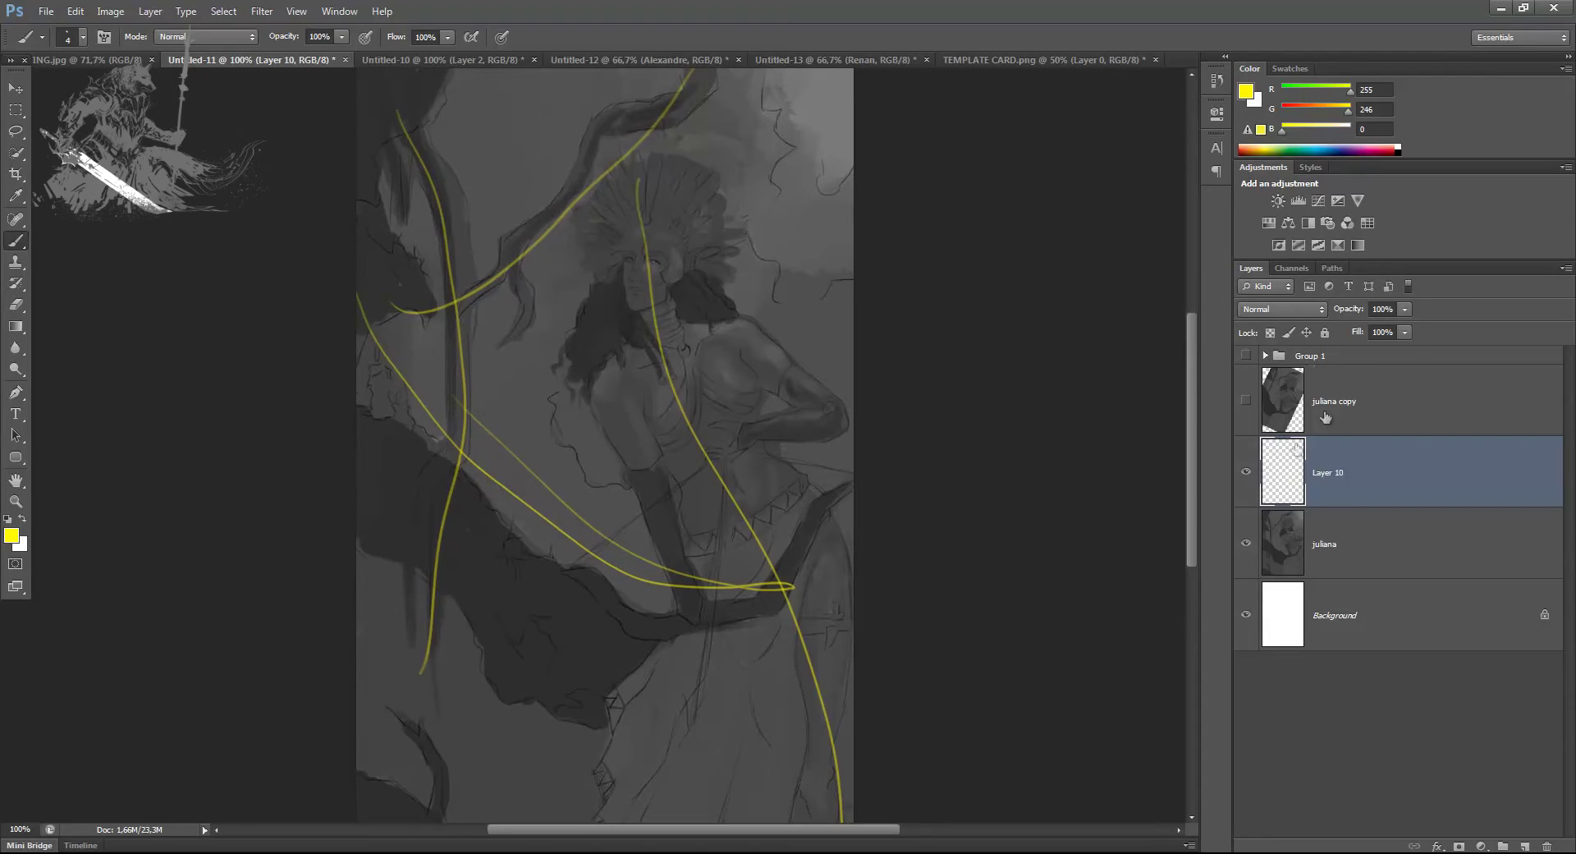
Hide Layer 10 and move it above the copied sketch layer, and show Group 1 and the copied sketch again
left_click(1245, 472)
left_click(1246, 355)
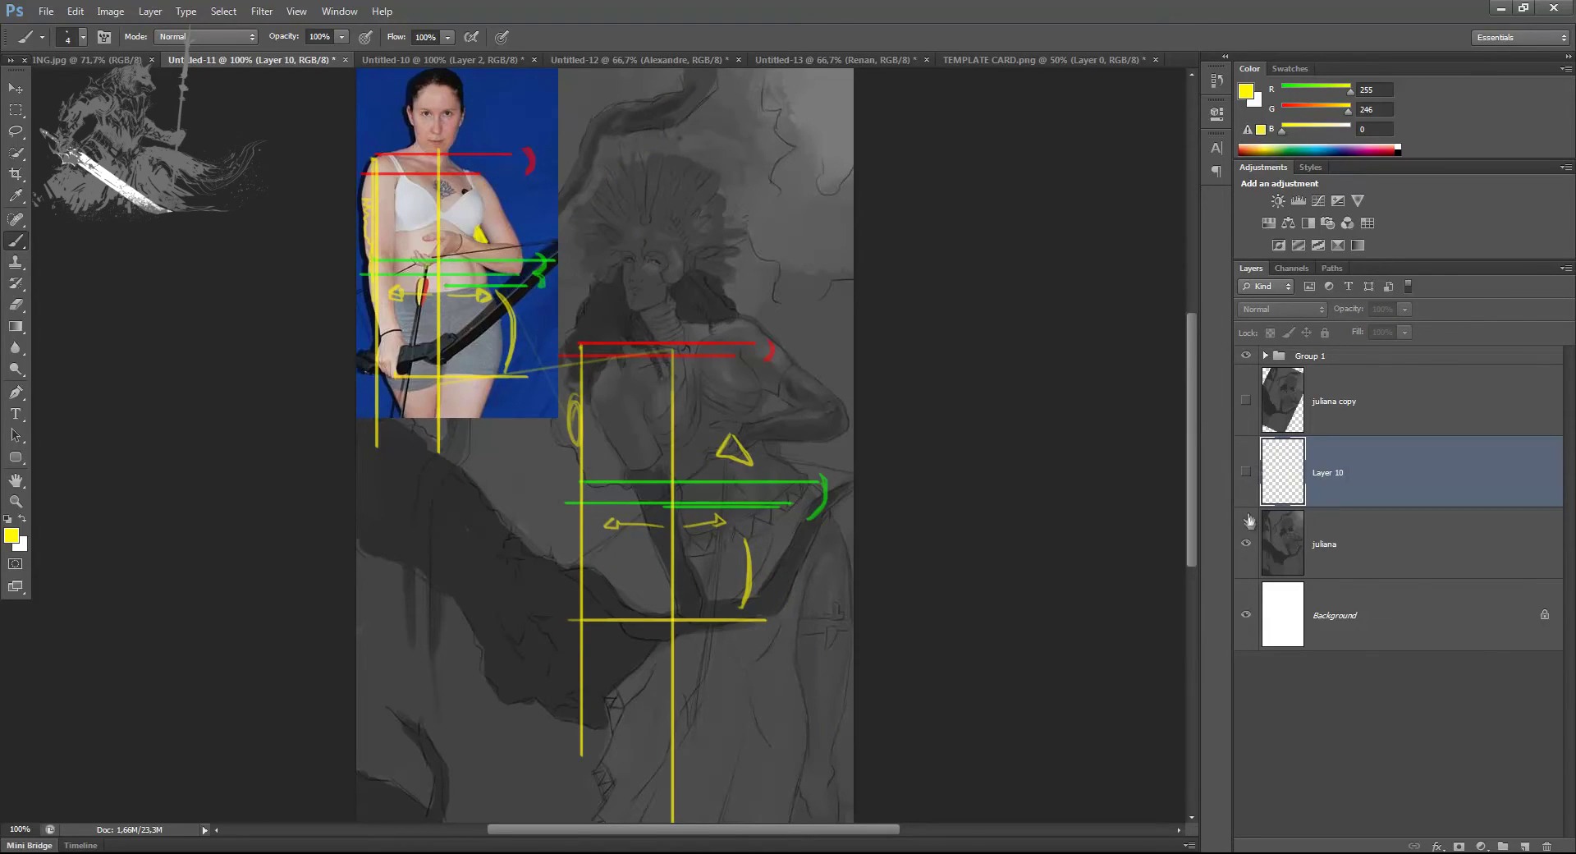
key("ctrl+bracketright")
left_click(1246, 472)
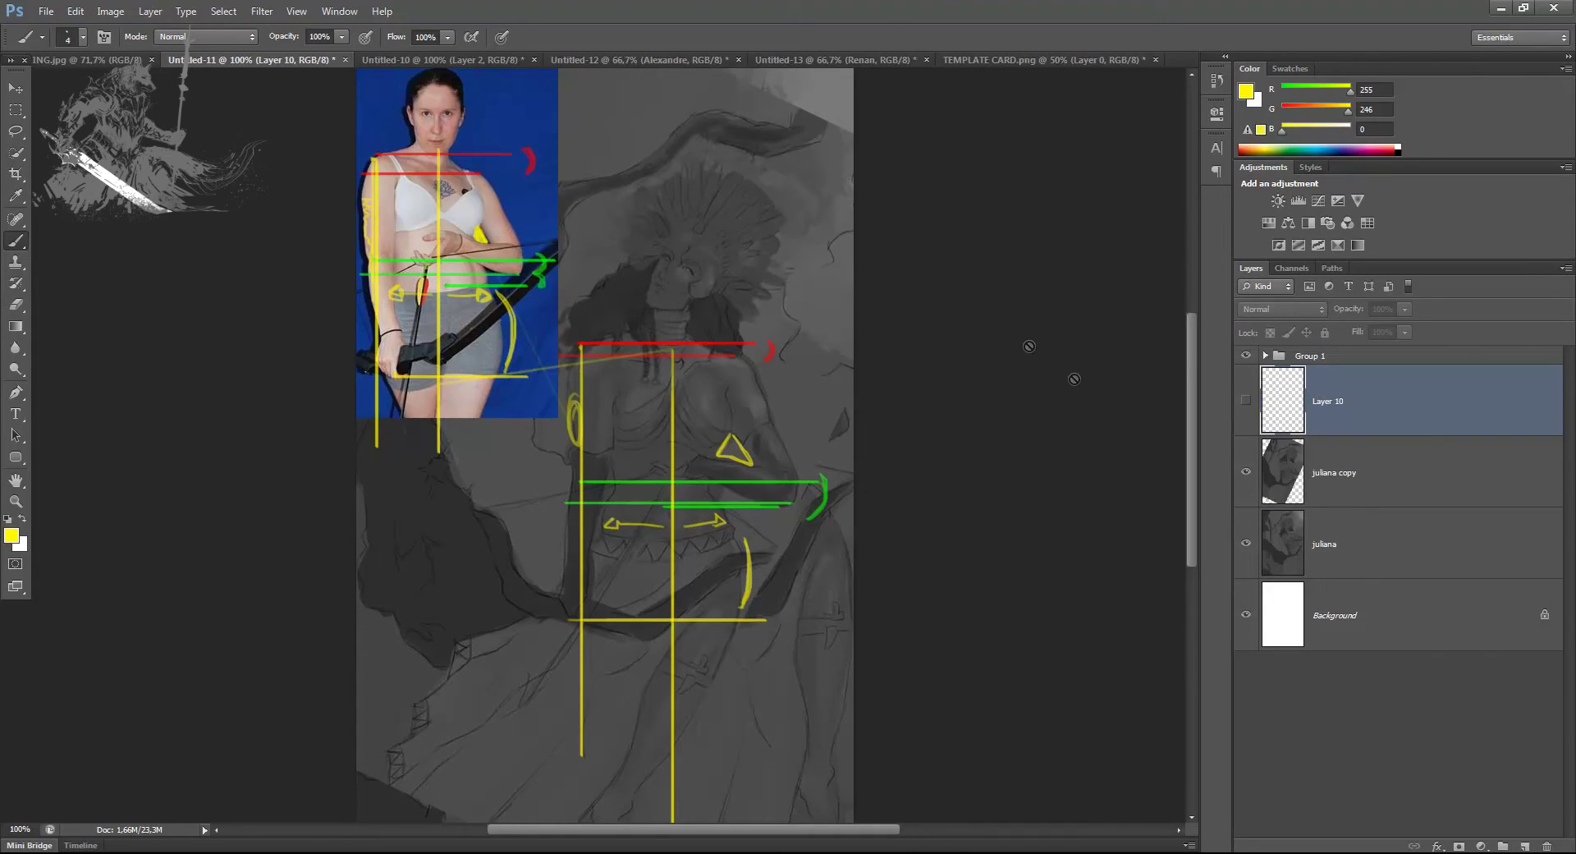
Switch to Untitled-12, duplicate the painting's layer and view the canvas at 100% zoom
left_click(510, 60)
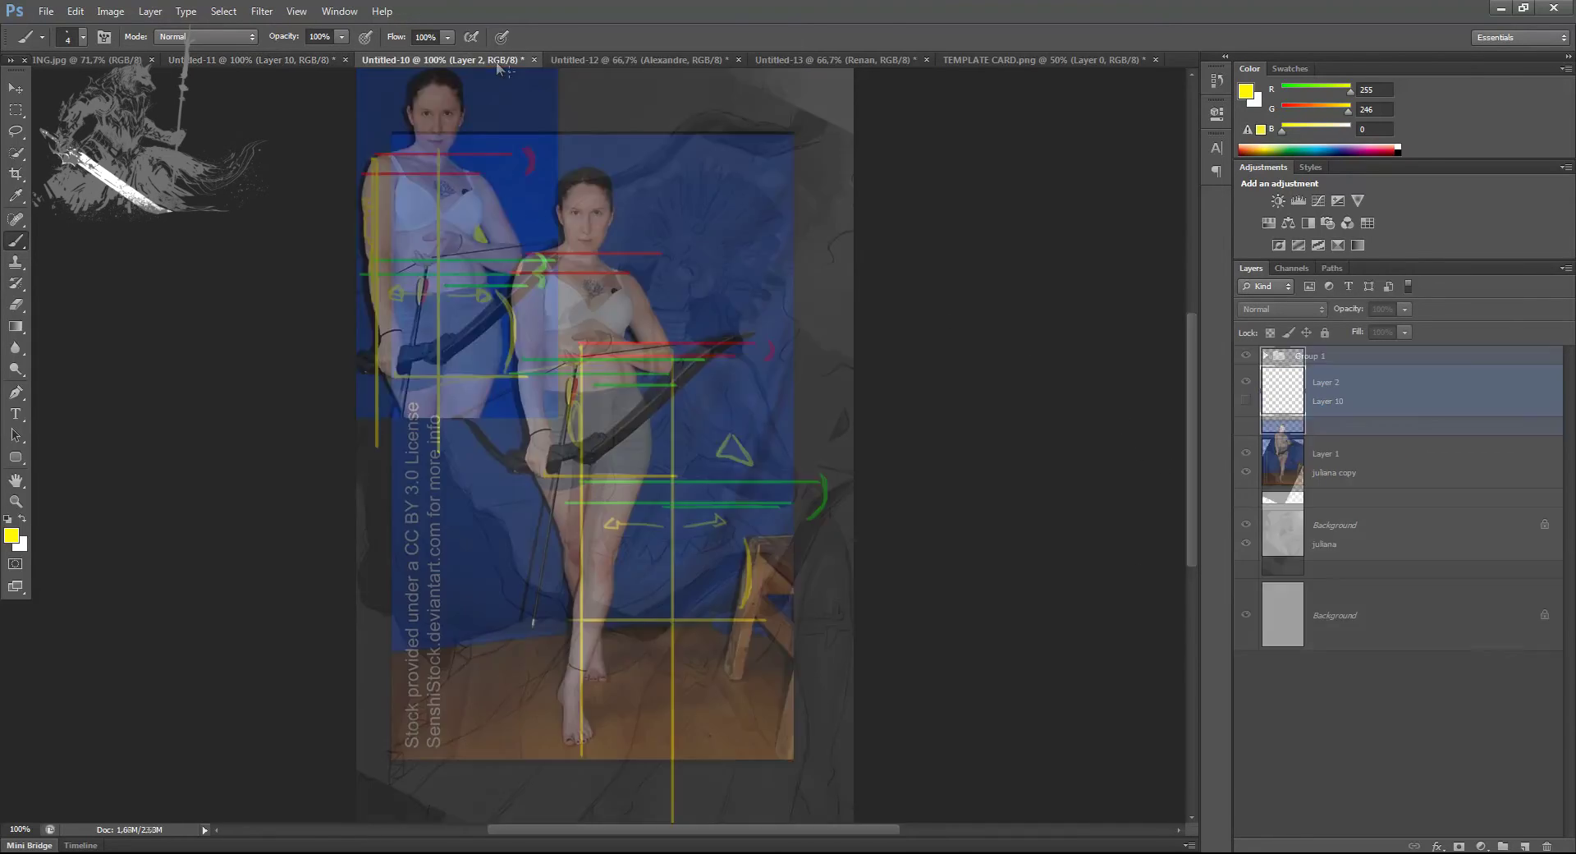
left_click(597, 57)
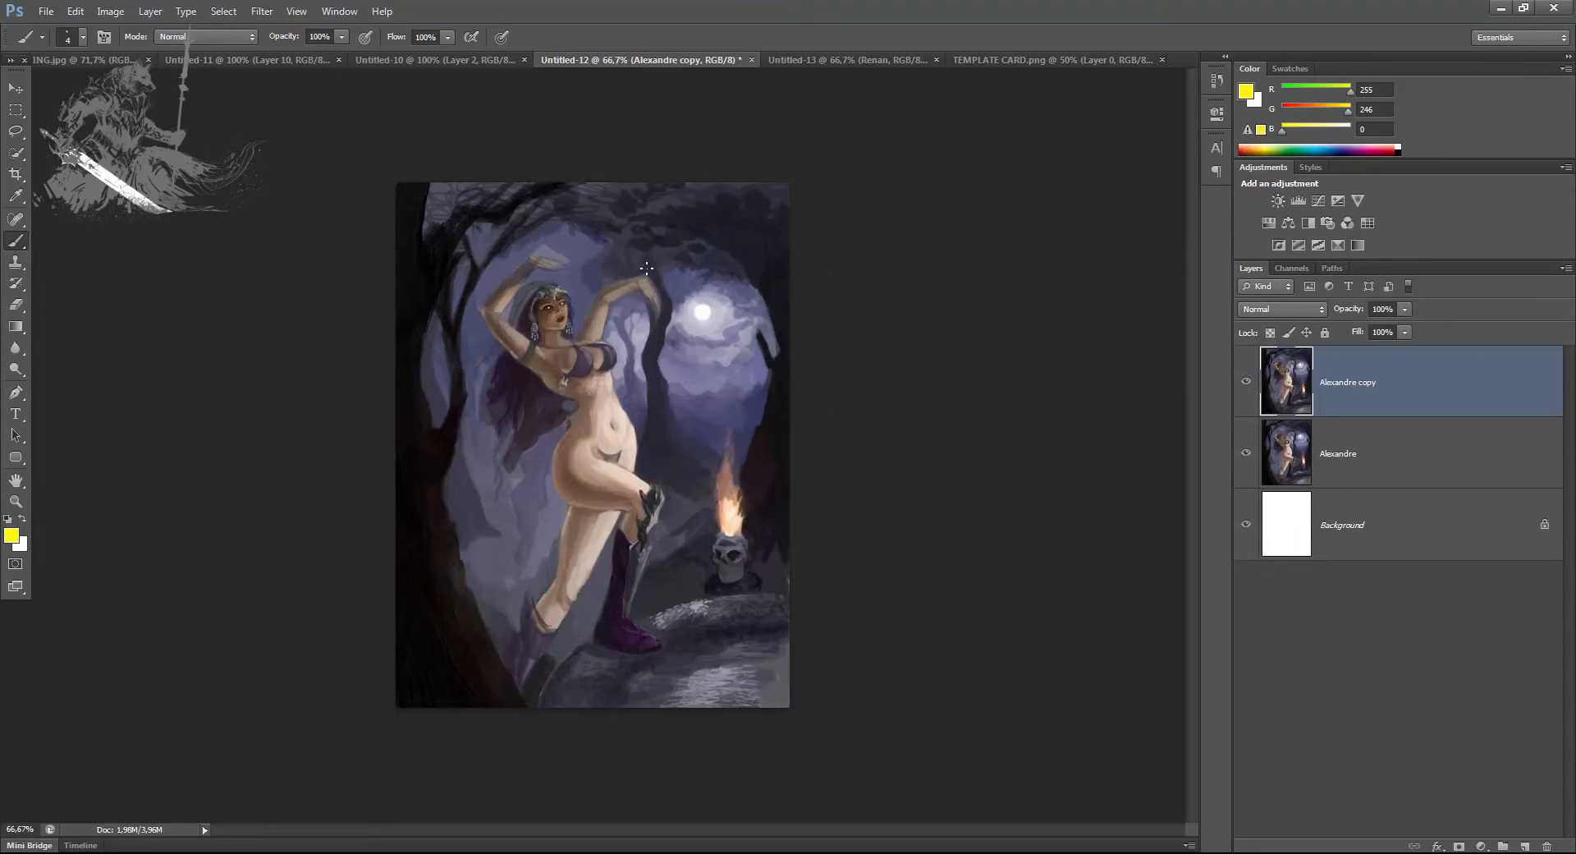
key("ctrl+1")
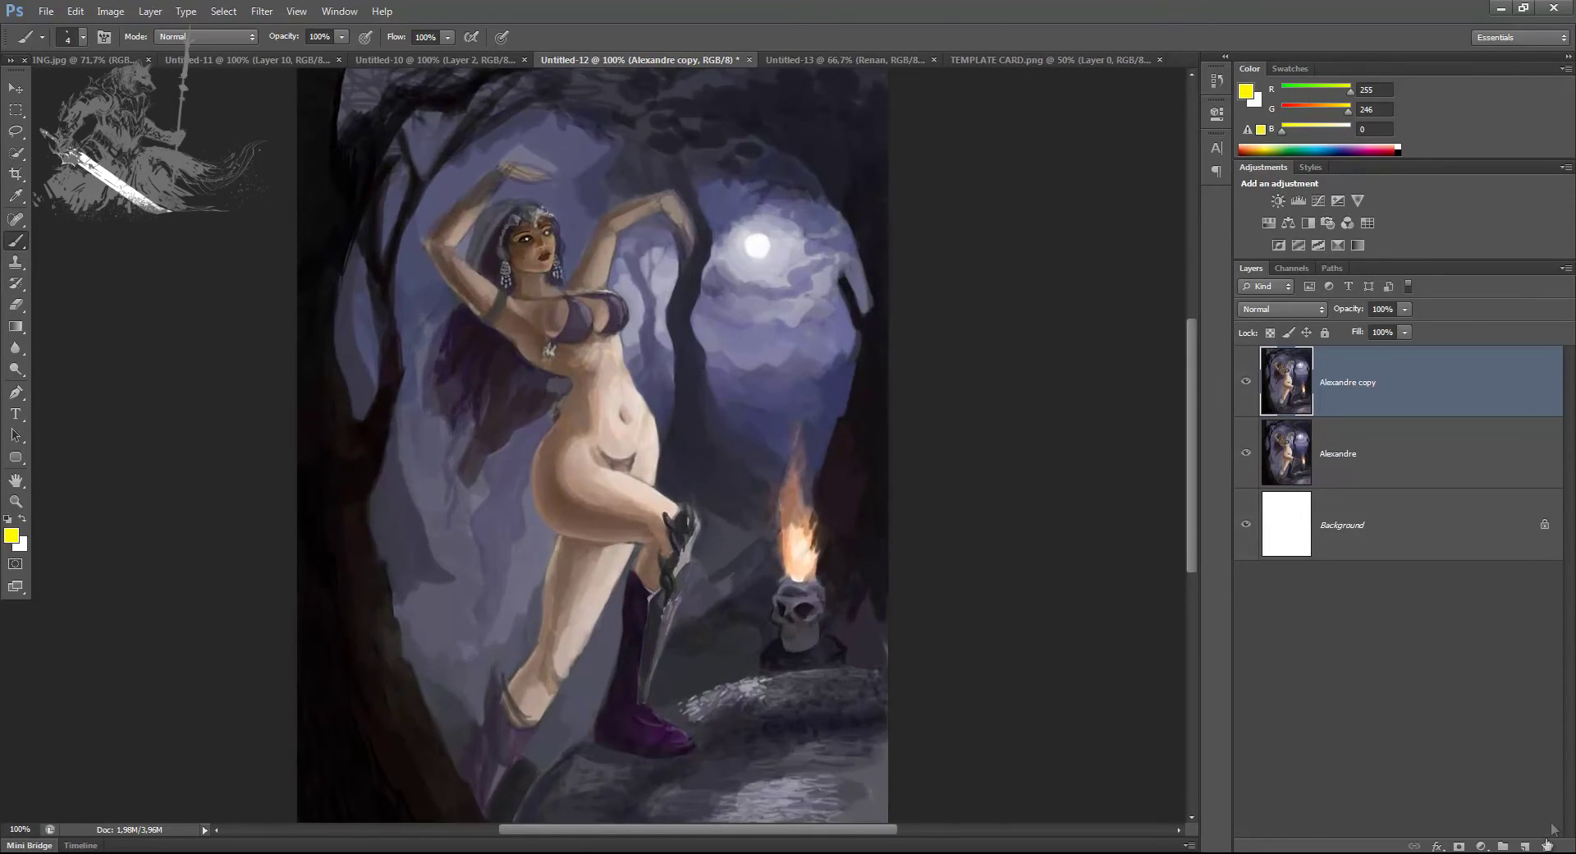
Select a rectangle around the figure from the raised hands to the feet and copy it to a new layer
left_click(16, 109)
mouse_move(419, 182)
left_mouse_down()
mouse_move(537, 369)
mouse_move(713, 711)
left_mouse_up()
key("ctrl+j")
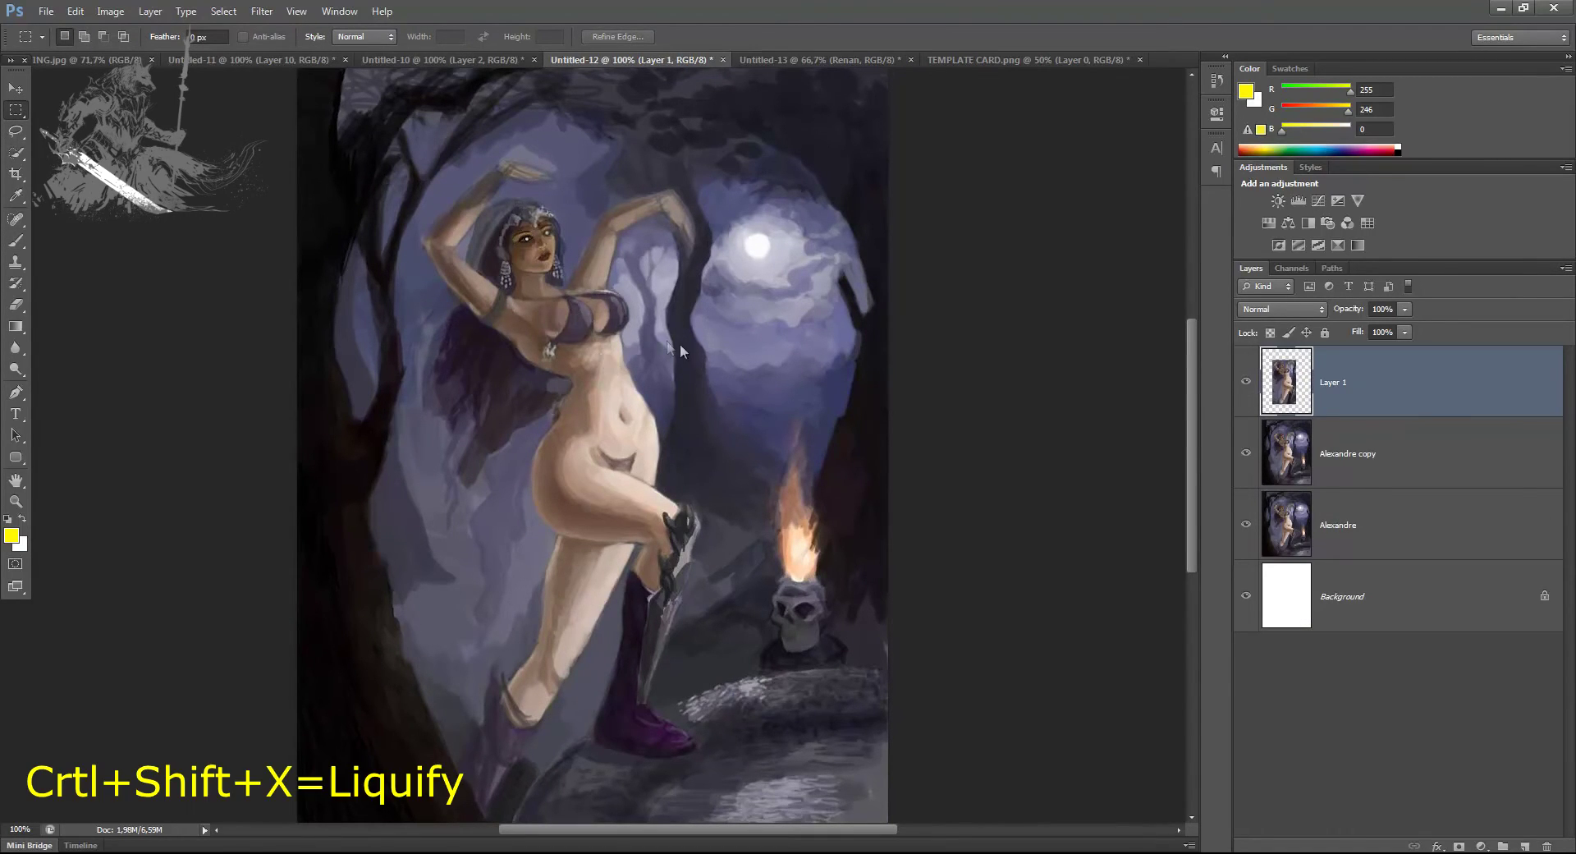
Liquify the copied figure with a brush size of 175, pulling the hip and underside of the raised thigh inward
key("ctrl+shift+x")
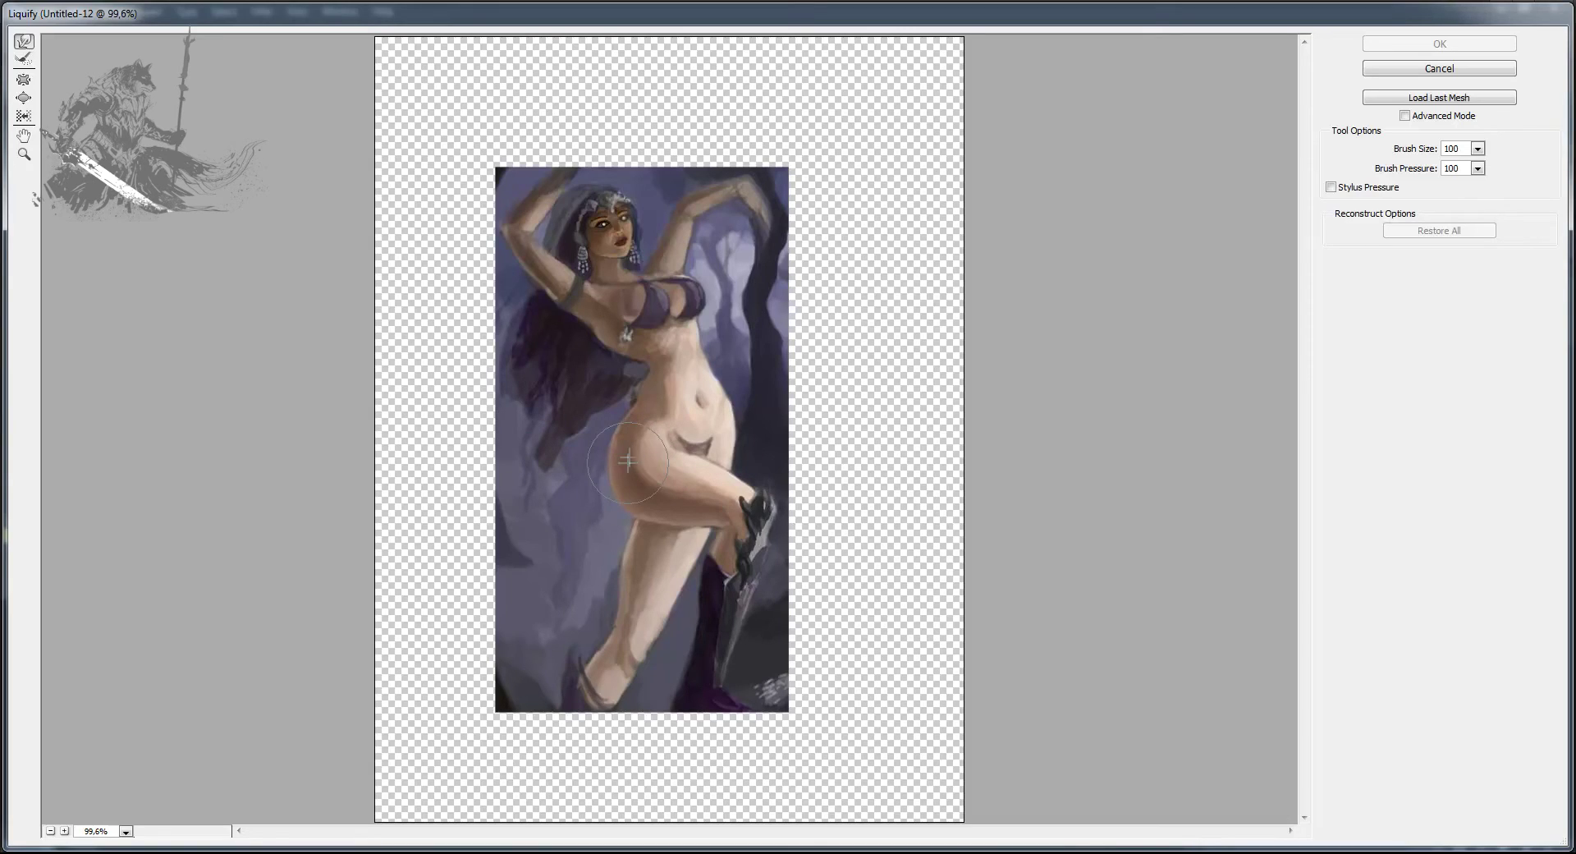
key("bracketright")
key("bracketright")
key("bracketright")
key("bracketright")
key("bracketright")
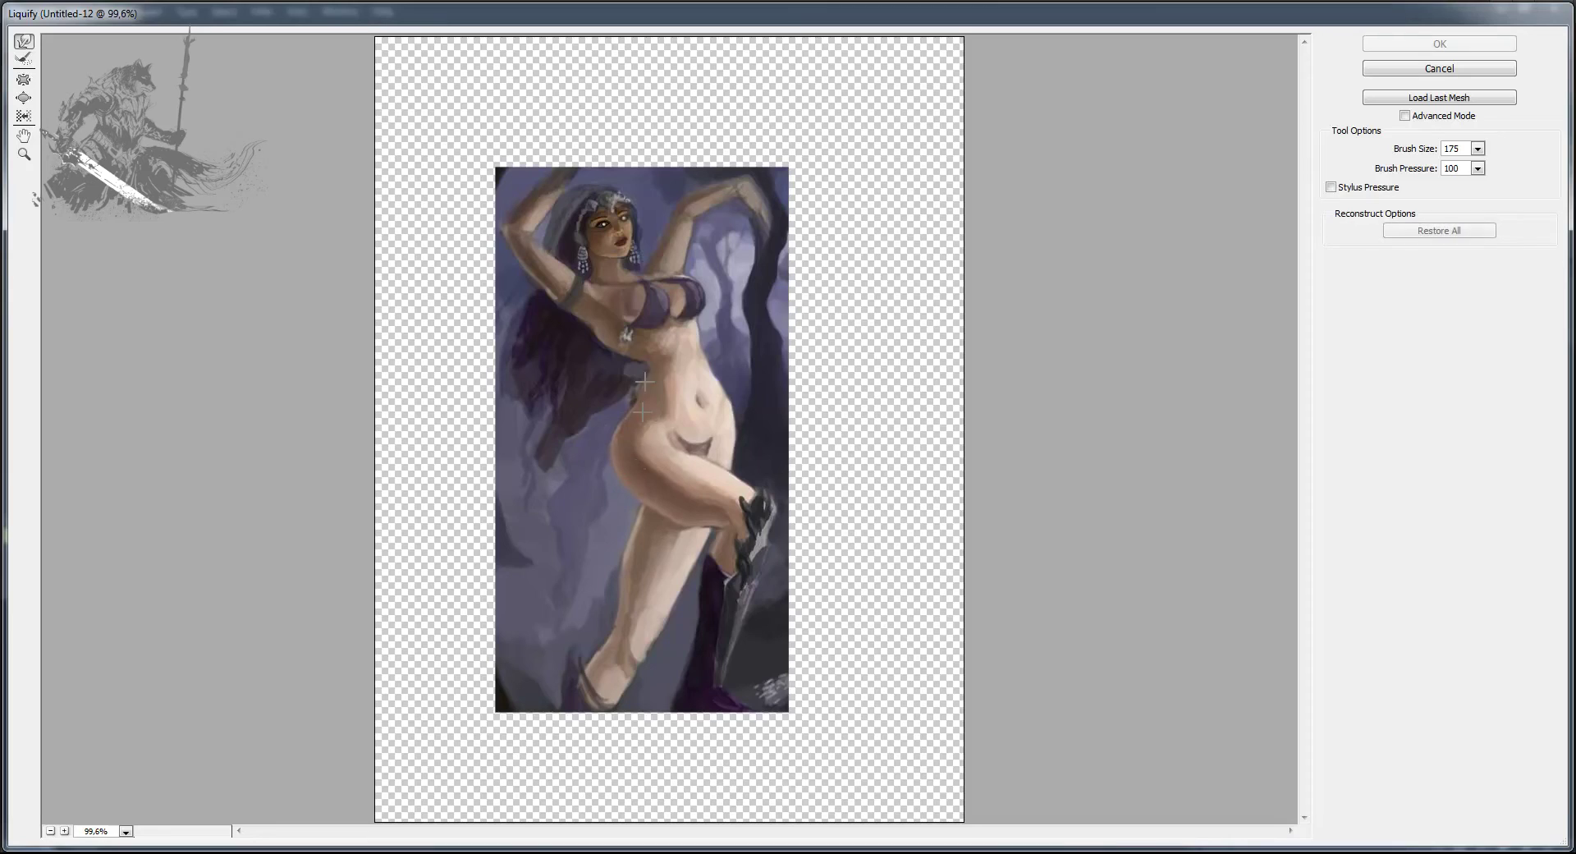
mouse_move(644, 382)
left_mouse_down()
mouse_move(648, 365)
mouse_move(636, 460)
left_mouse_up()
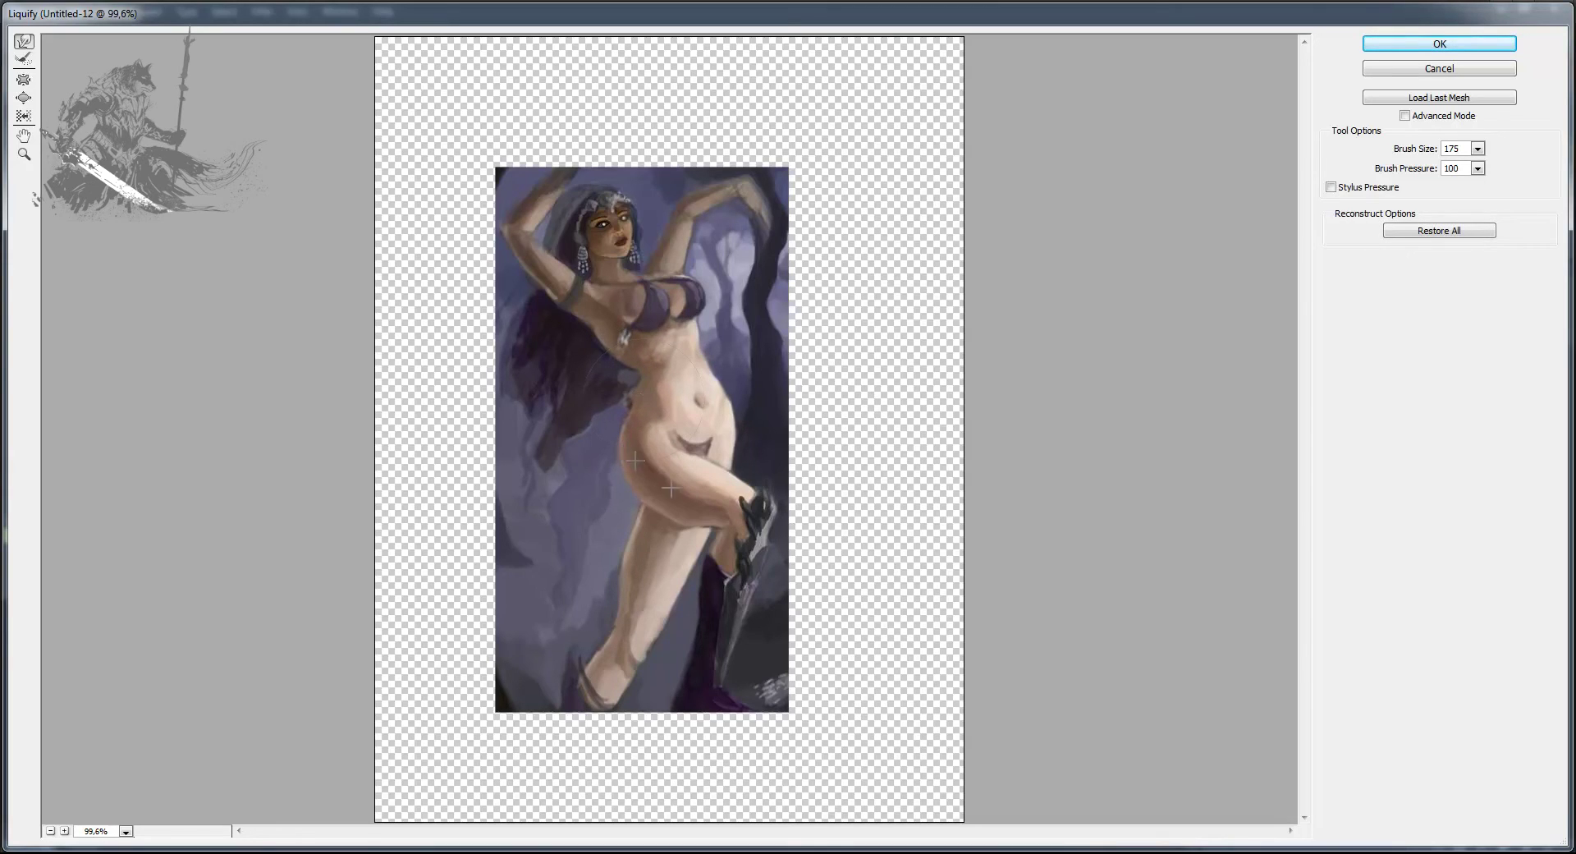
left_click_drag(680, 545, 689, 492)
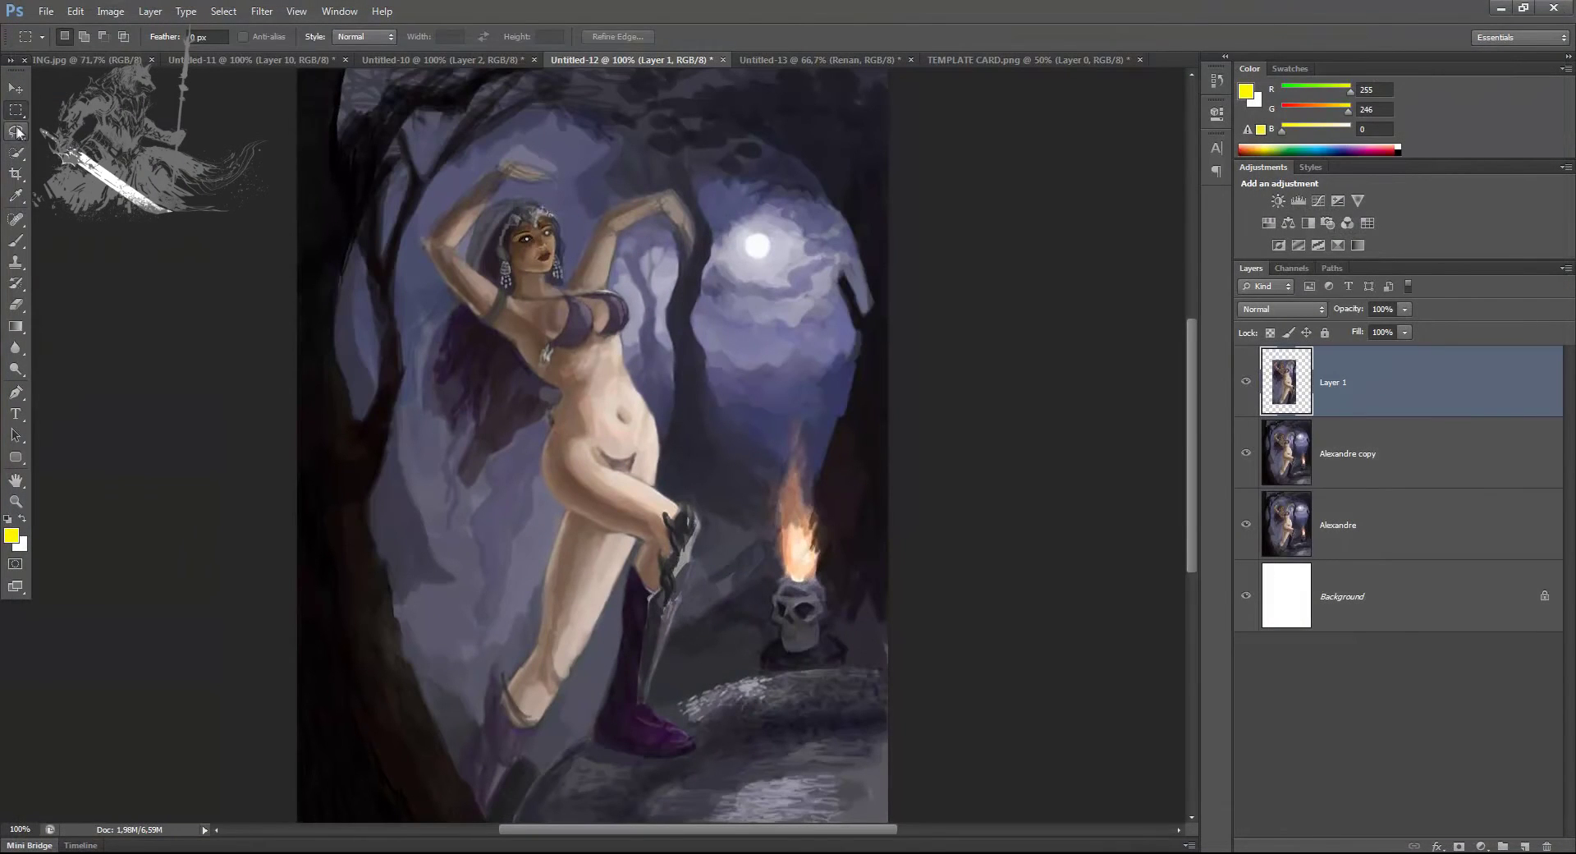
Copy the back lower leg to a new layer and transform it to be slightly shorter
left_click(17, 132)
left_click_drag(585, 717, 436, 615)
key("ctrl+j")
key("ctrl+t")
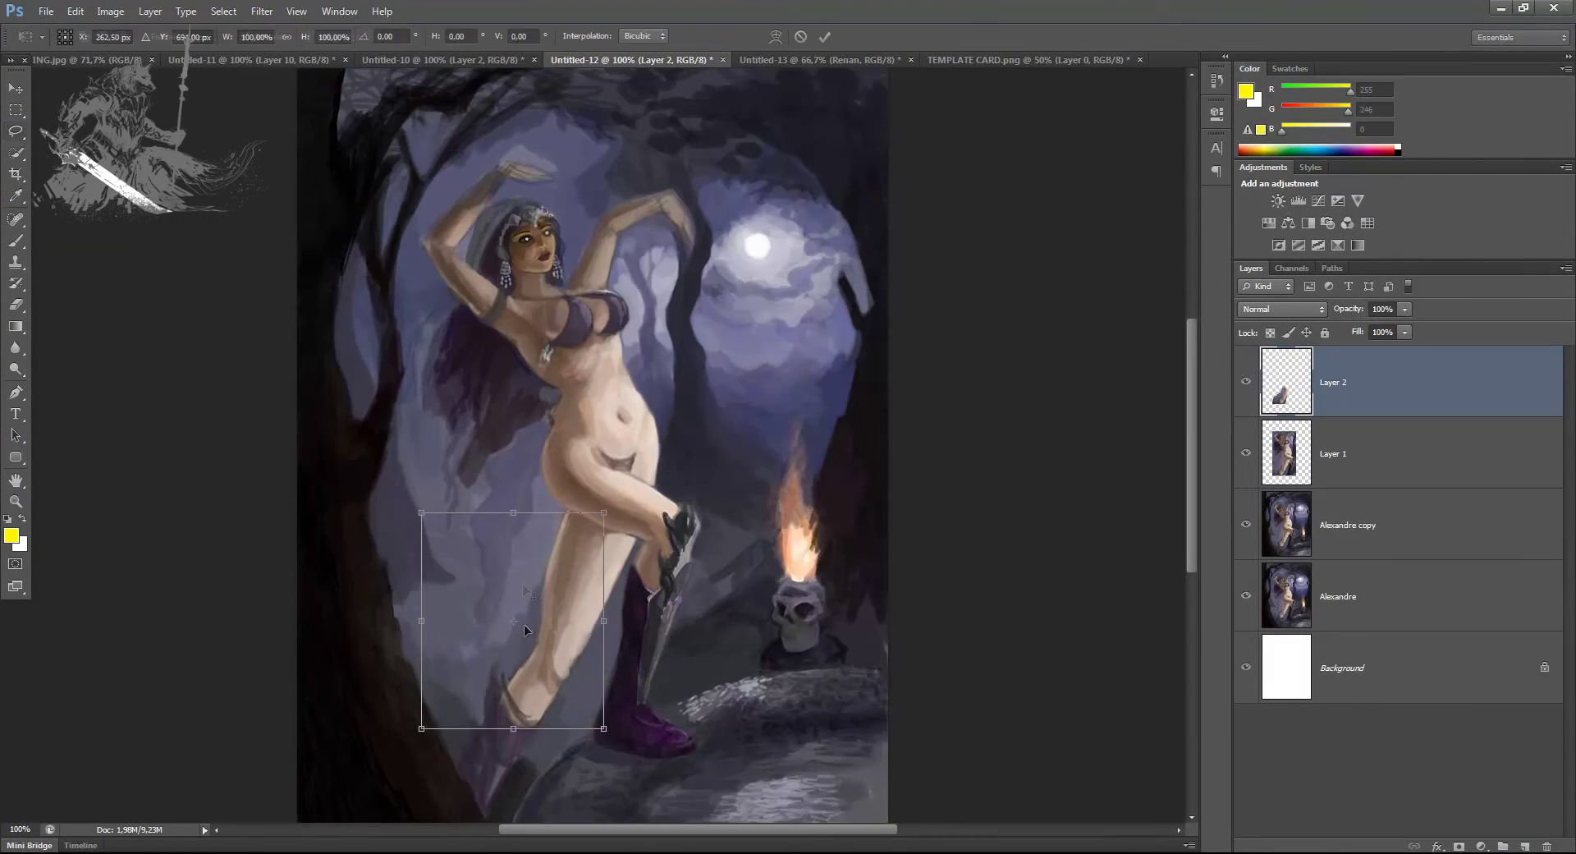
left_click_drag(514, 728, 528, 686)
key("Return")
Move the shortened leg up toward the hip and erase the part overlapping the raised thigh
key("l")
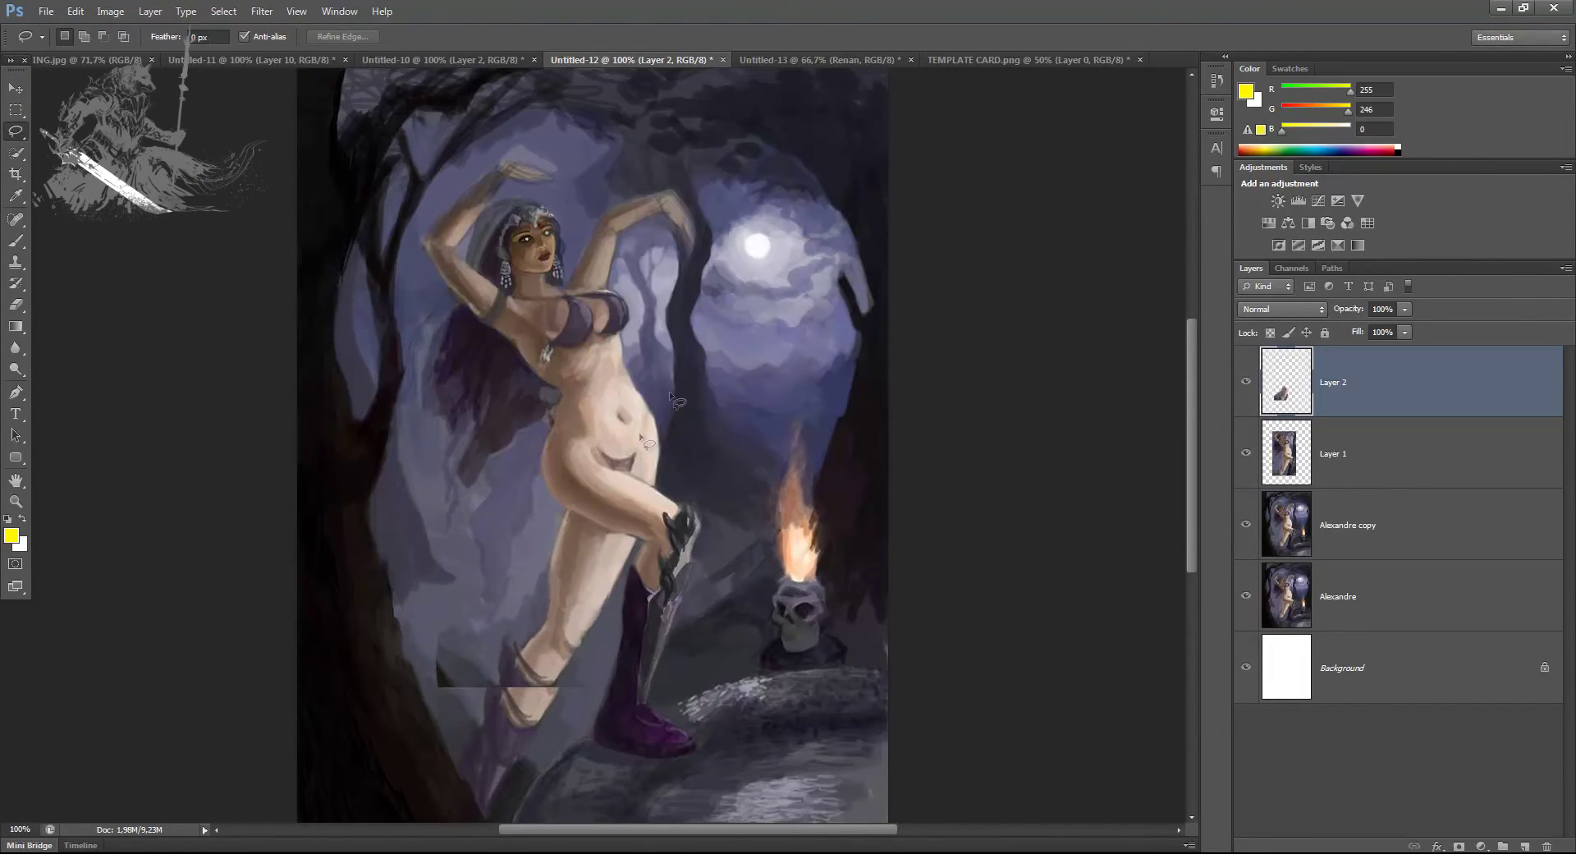
key("v")
left_click_drag(575, 595, 584, 570)
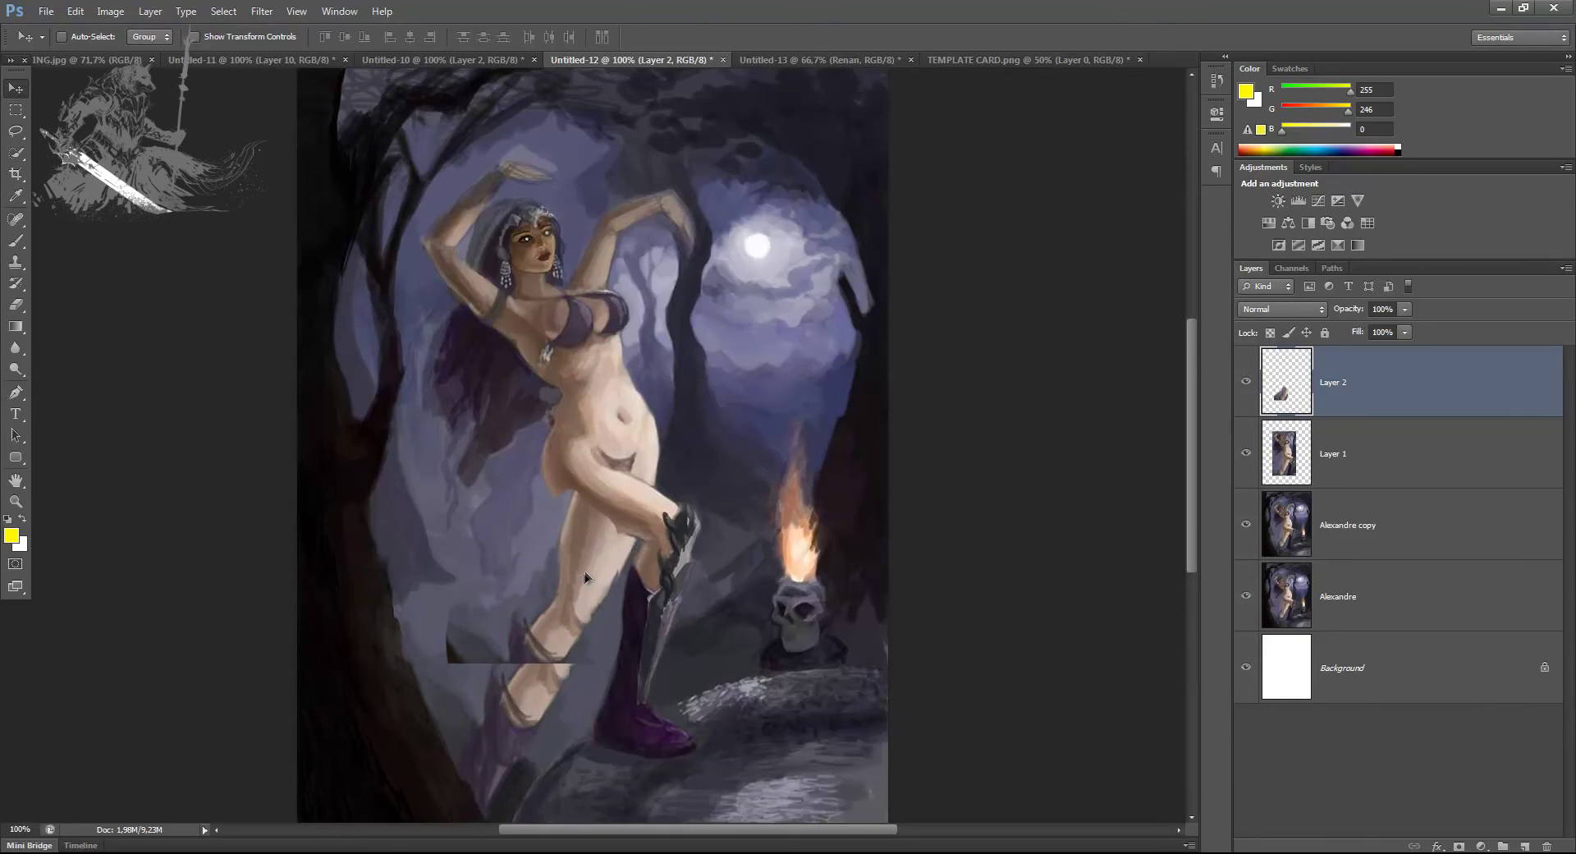
key("e")
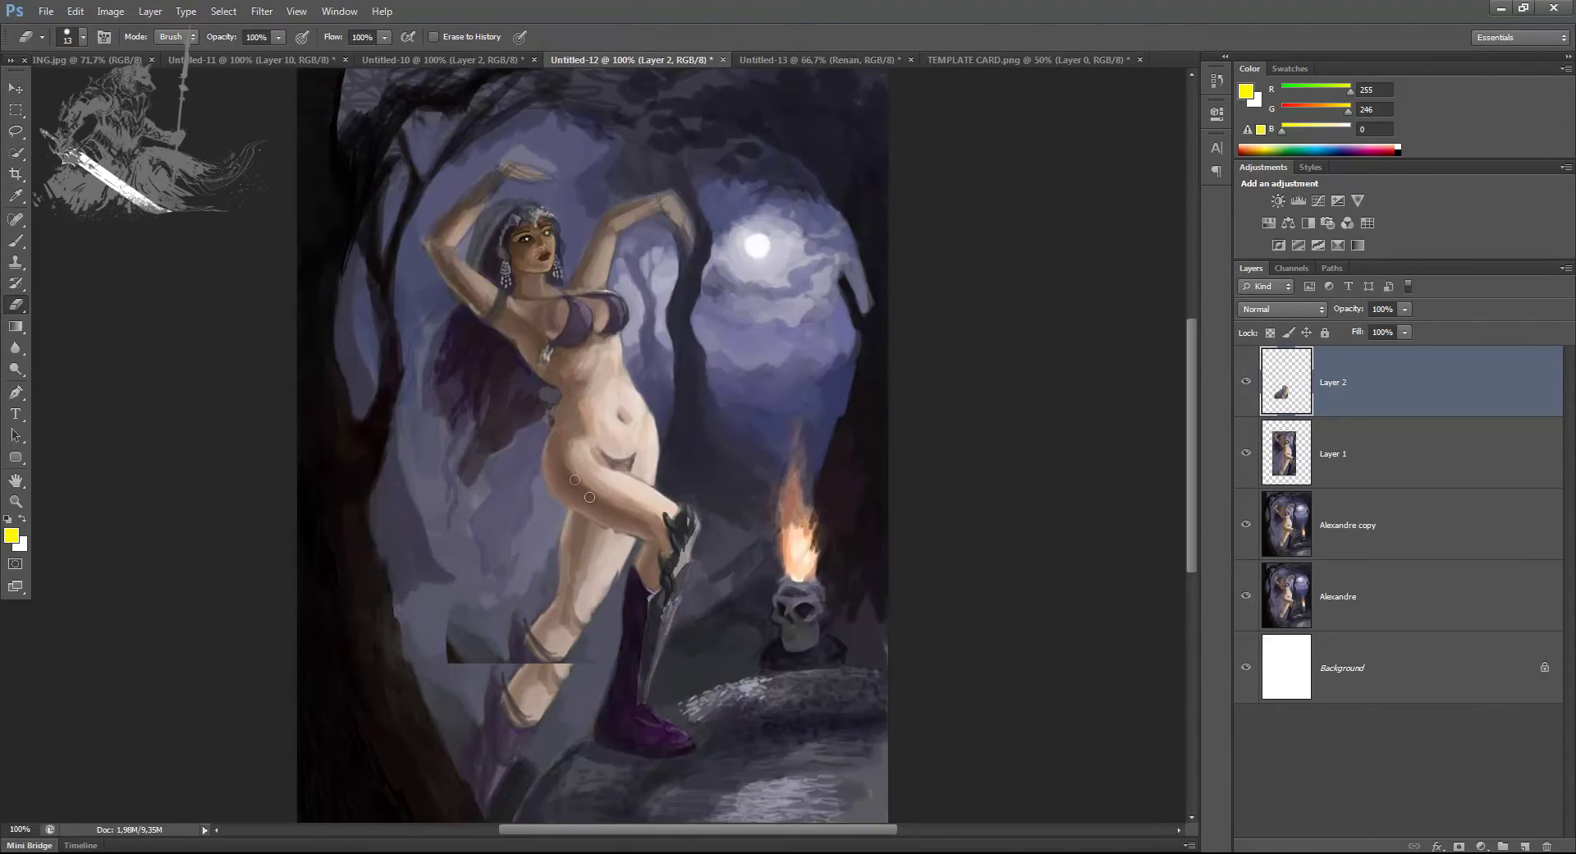
Copy the back leg's boot to a new layer and fit it against the shortened leg
key("l")
mouse_move(496, 650)
left_mouse_down()
mouse_move(534, 755)
mouse_move(456, 743)
mouse_move(534, 648)
mouse_move(572, 674)
mouse_move(584, 637)
mouse_move(546, 669)
left_mouse_up()
key("ctrl+j")
key("v")
key("b")
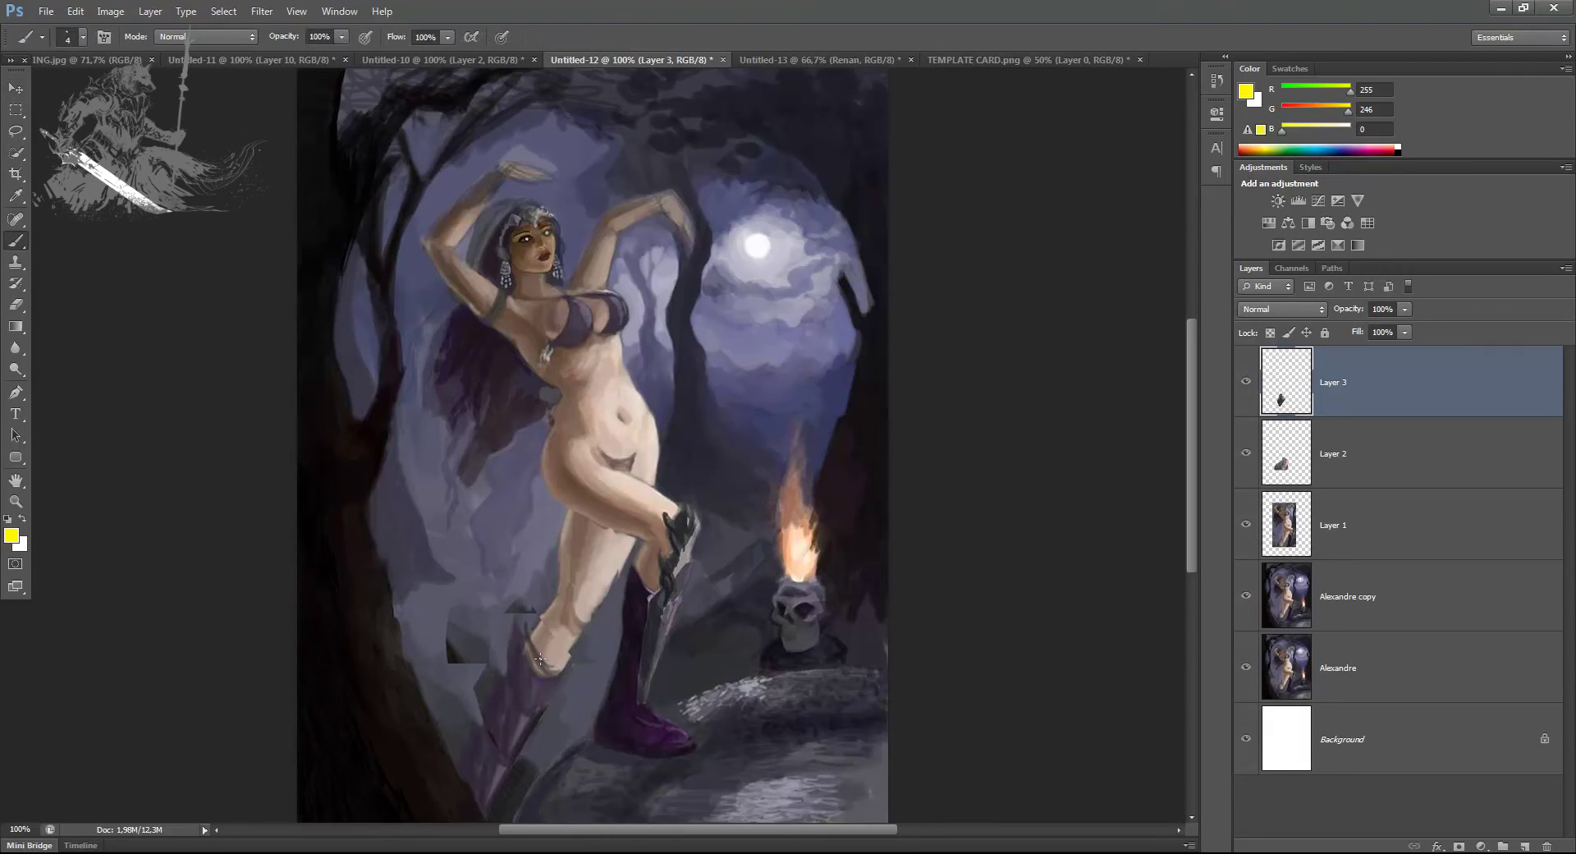
Copy the raised hand beside the tree from Layer 1 to a new layer and shift it slightly up and outward
key("l")
mouse_move(694, 177)
left_mouse_down()
mouse_move(722, 212)
mouse_move(601, 255)
mouse_move(697, 176)
left_mouse_up()
left_click(1337, 541)
key("ctrl+j")
key("v")
left_click_drag(655, 236, 667, 223)
key("l")
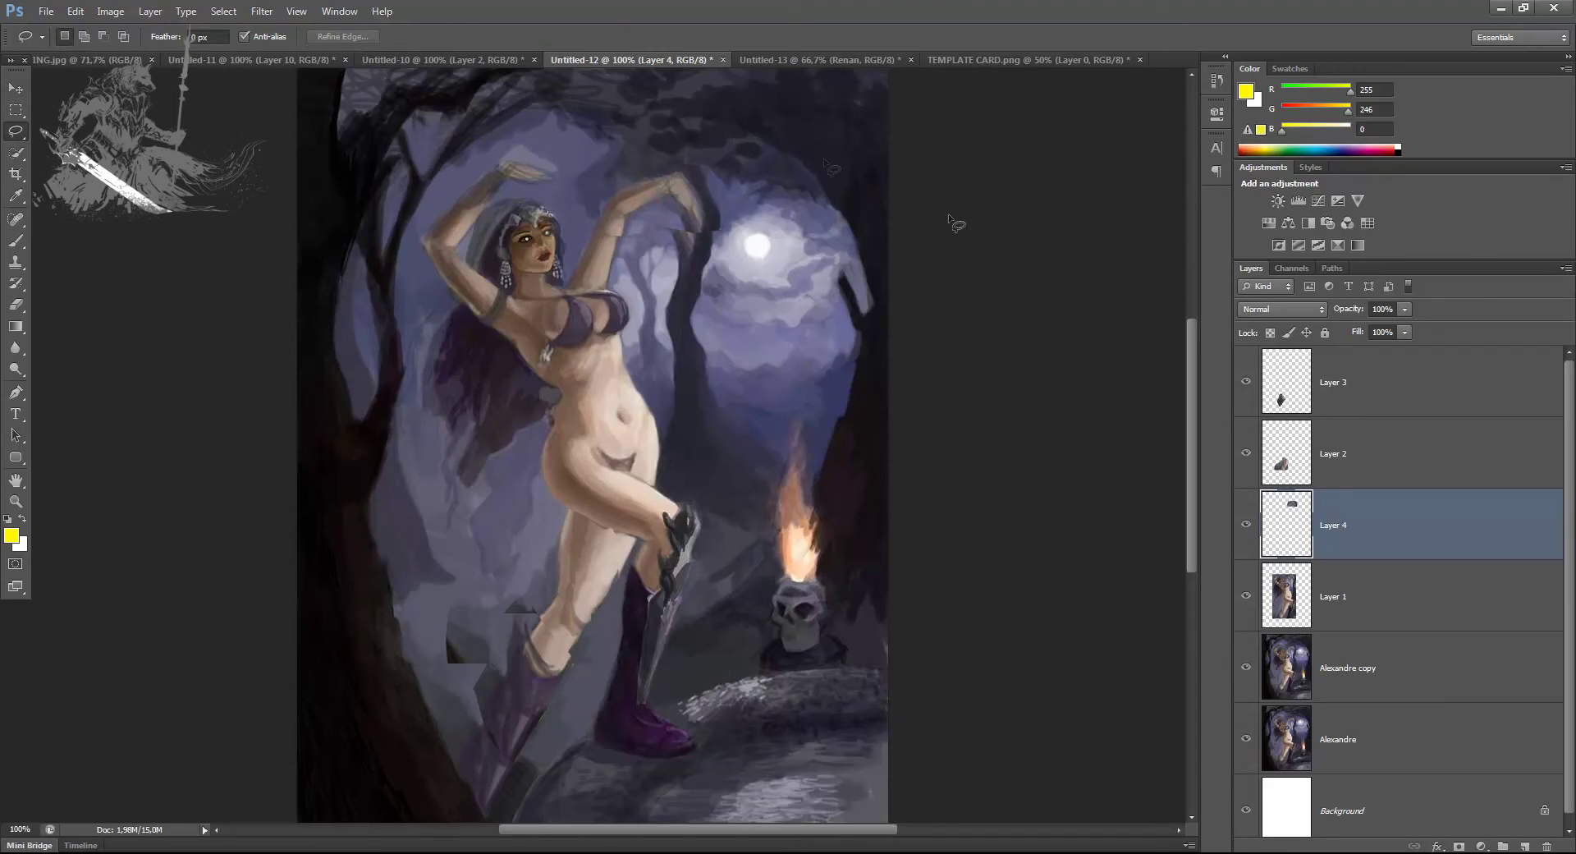
Merge Layer 3 and Layer 2 down into Layer 4
left_click(1356, 401)
key("ctrl+e")
key("ctrl+e")
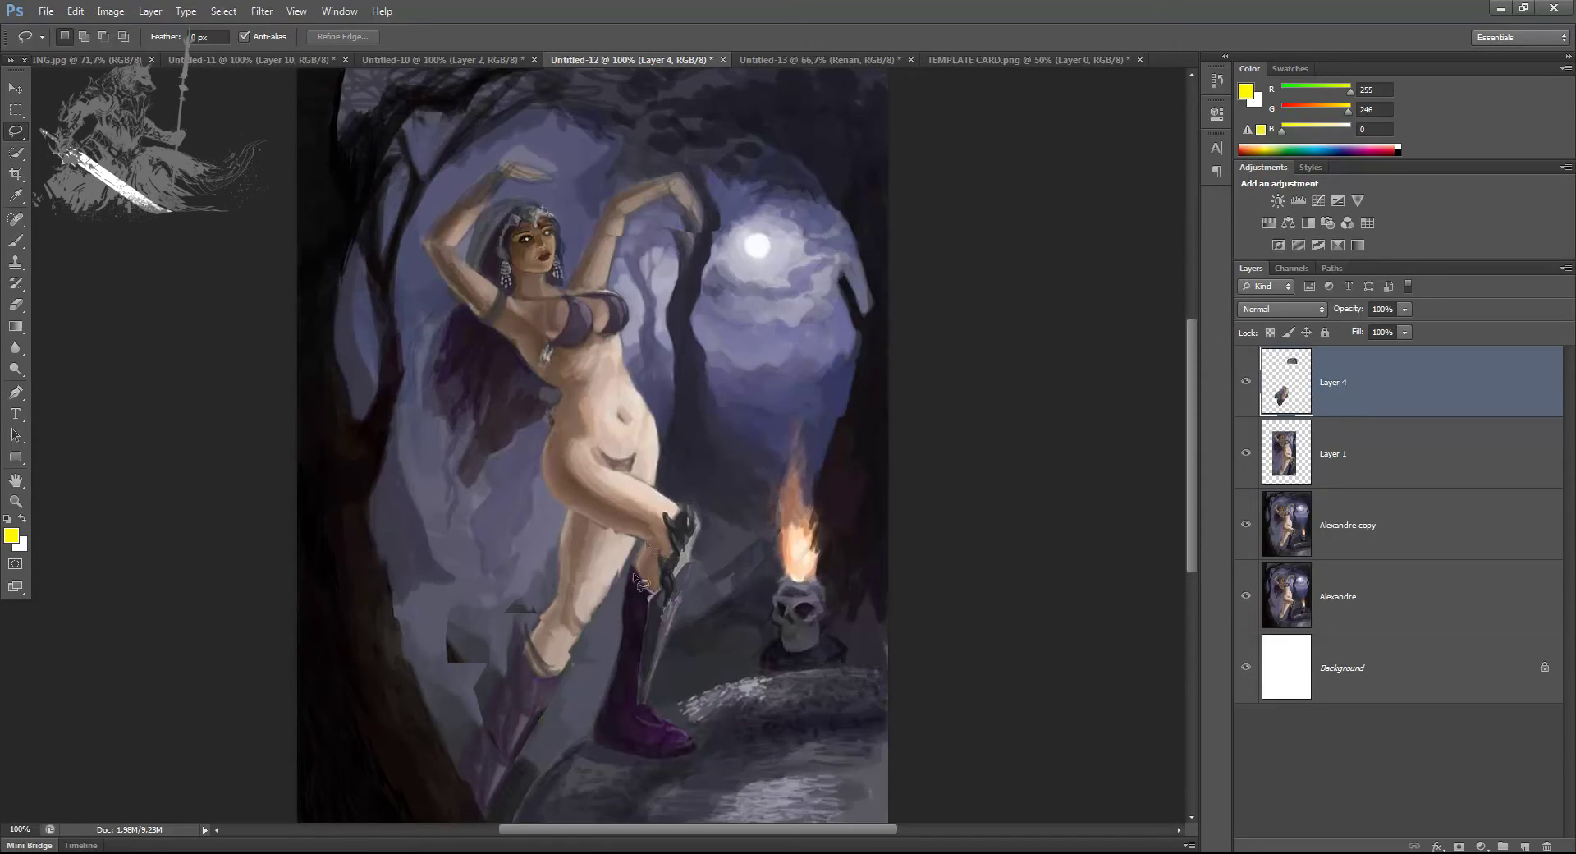
Draw a freehand selection around the front leg's purple boot and dagger
mouse_move(688, 624)
left_mouse_down()
mouse_move(624, 644)
mouse_move(673, 778)
mouse_move(722, 706)
mouse_move(691, 626)
left_mouse_up()
left_click(1338, 466)
double_click(1337, 465)
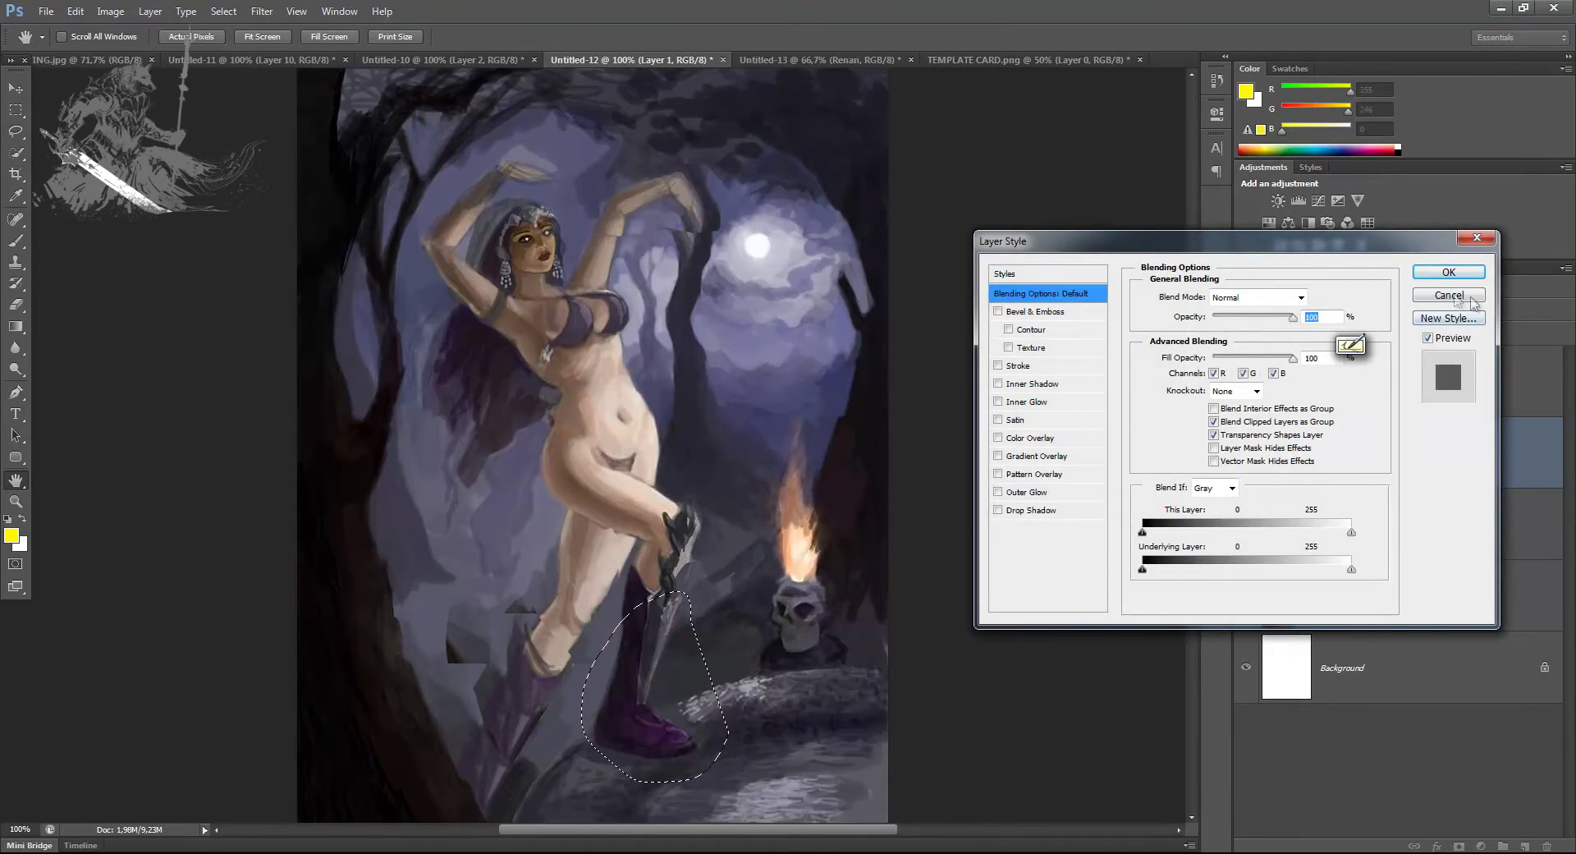
key("Escape")
key("ctrl+j")
key("v")
left_click_drag(646, 613, 654, 651)
key("ctrl+alt+z")
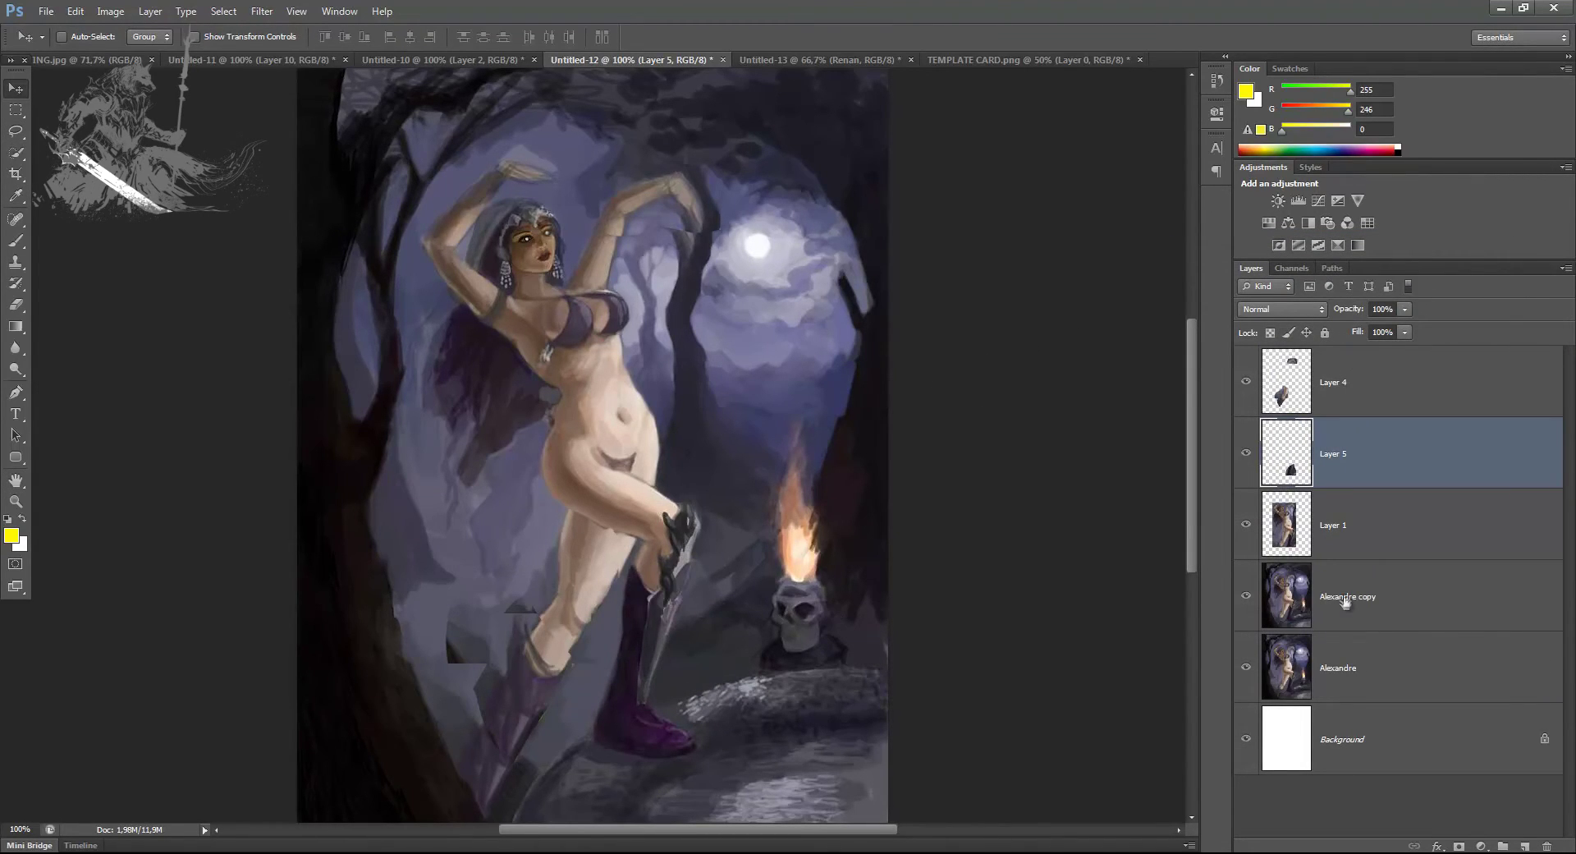
key("ctrl+alt+z")
Copy the selected boot from the duplicated painting layer, place it above Layer 1, move it up and erase the overlap
left_click(1340, 598)
left_click(1355, 530)
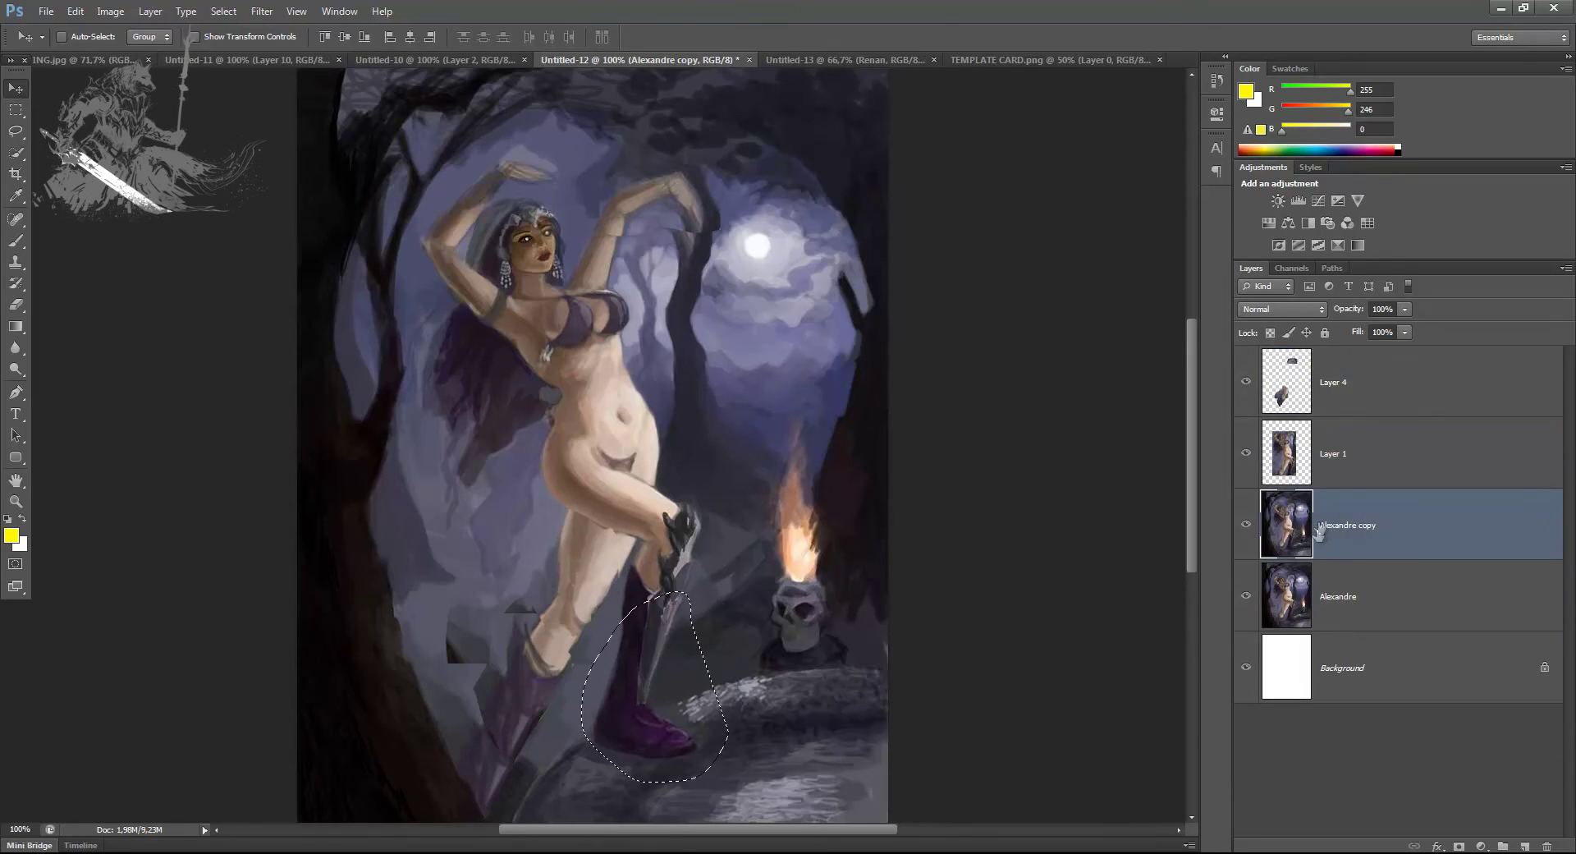
key("ctrl+j")
left_click_drag(1340, 456, 1338, 454)
mouse_move(640, 629)
left_mouse_down()
mouse_move(650, 559)
mouse_move(662, 614)
mouse_move(690, 570)
mouse_move(657, 619)
mouse_move(692, 581)
left_mouse_up()
key("e")
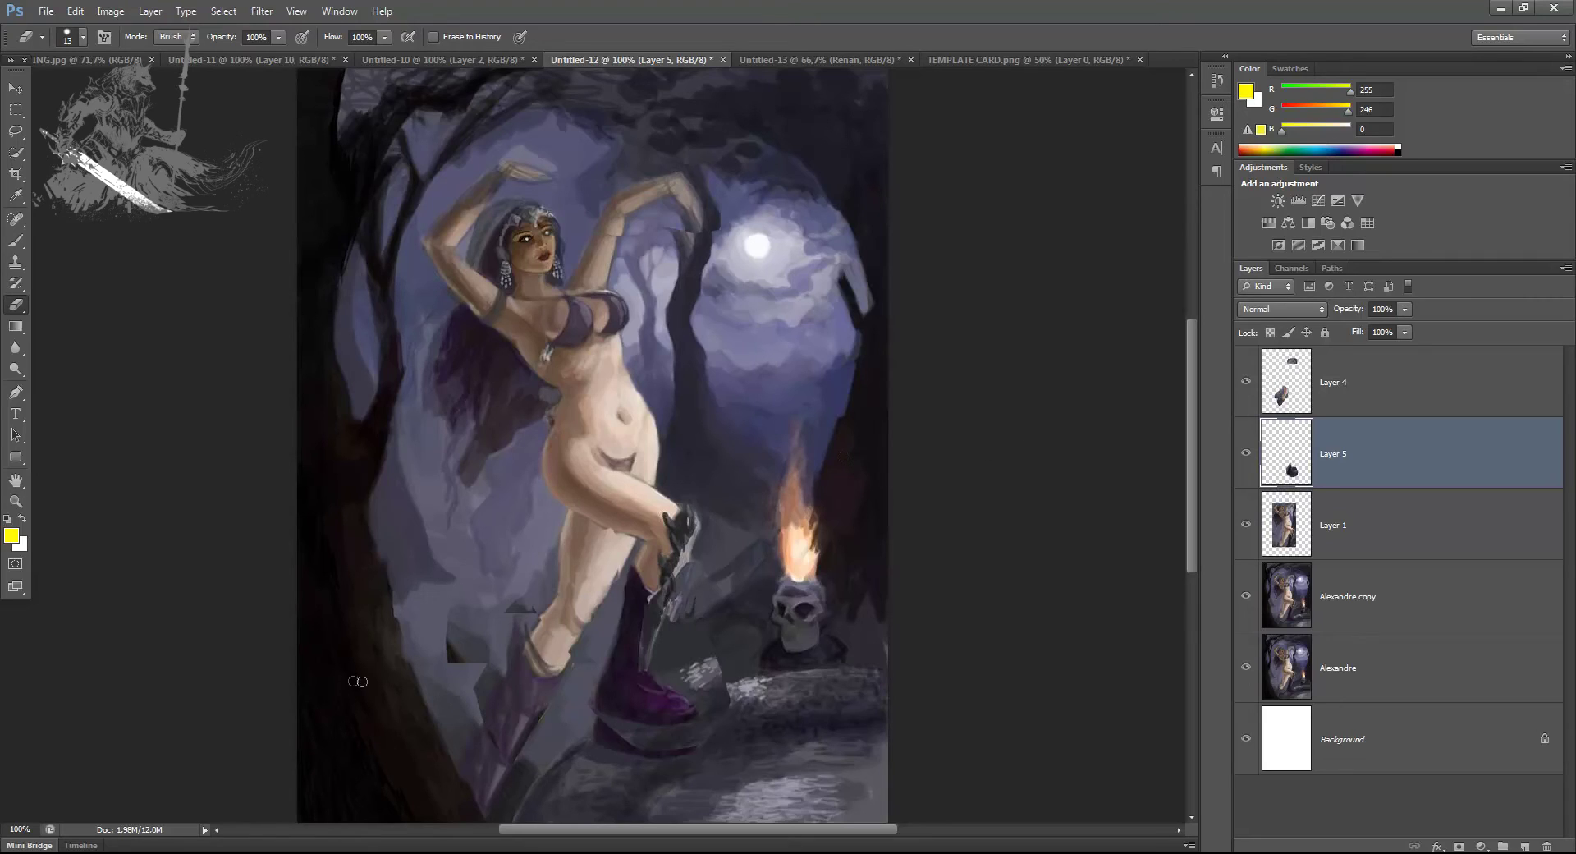
Merge Layer 4 and Layer 5 down into Layer 1
key("l")
left_click(1342, 406)
key("ctrl+e")
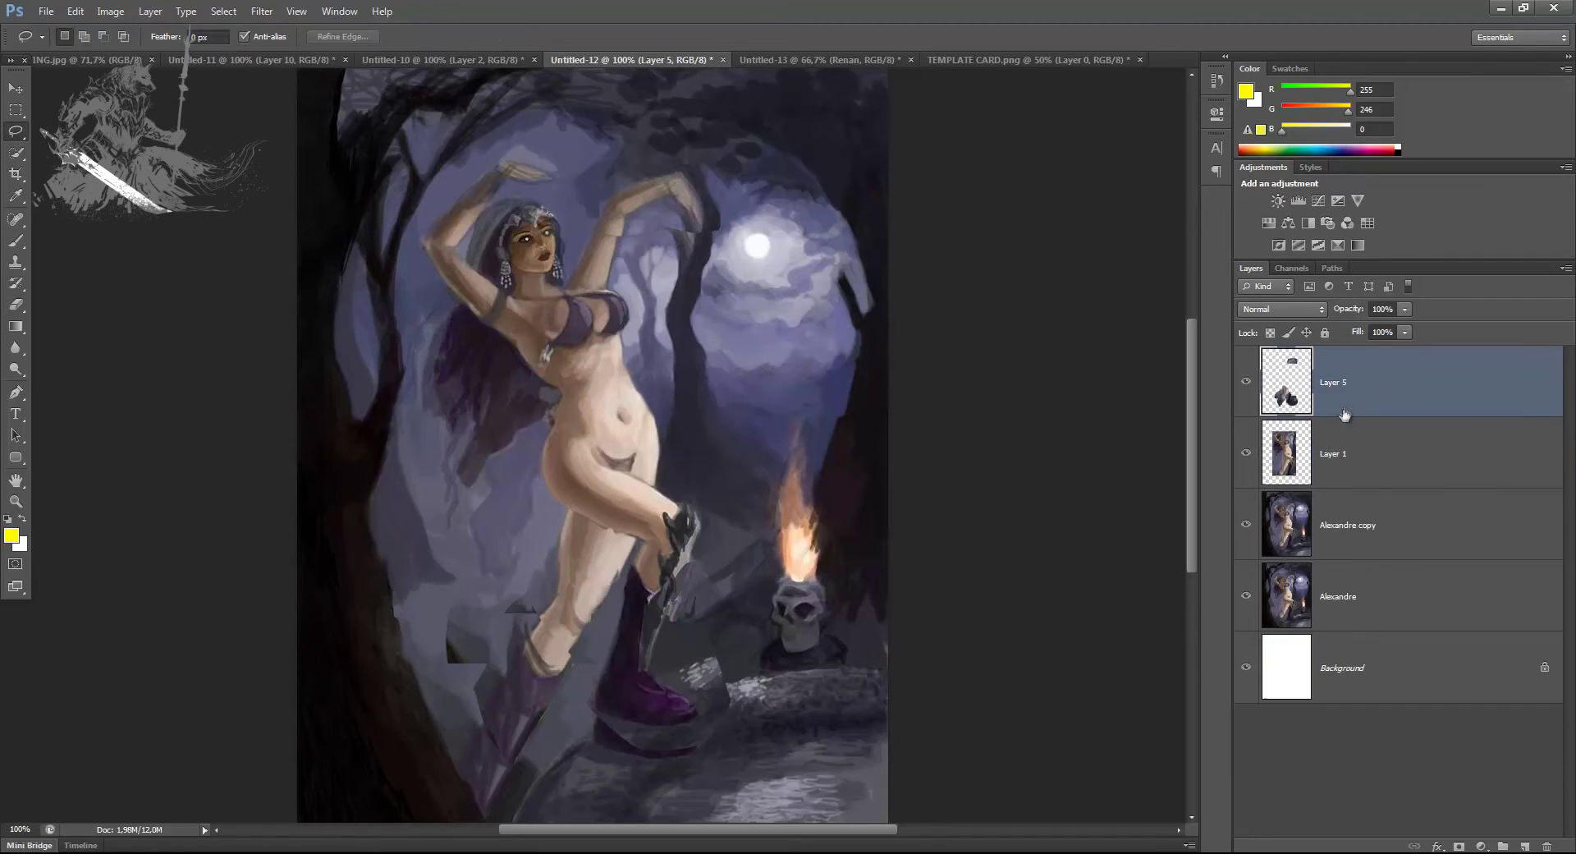
key("ctrl+e")
Toggle Layer 1's visibility repeatedly to compare the corrected figure with the original painting
left_click(1245, 381)
left_click(1245, 382)
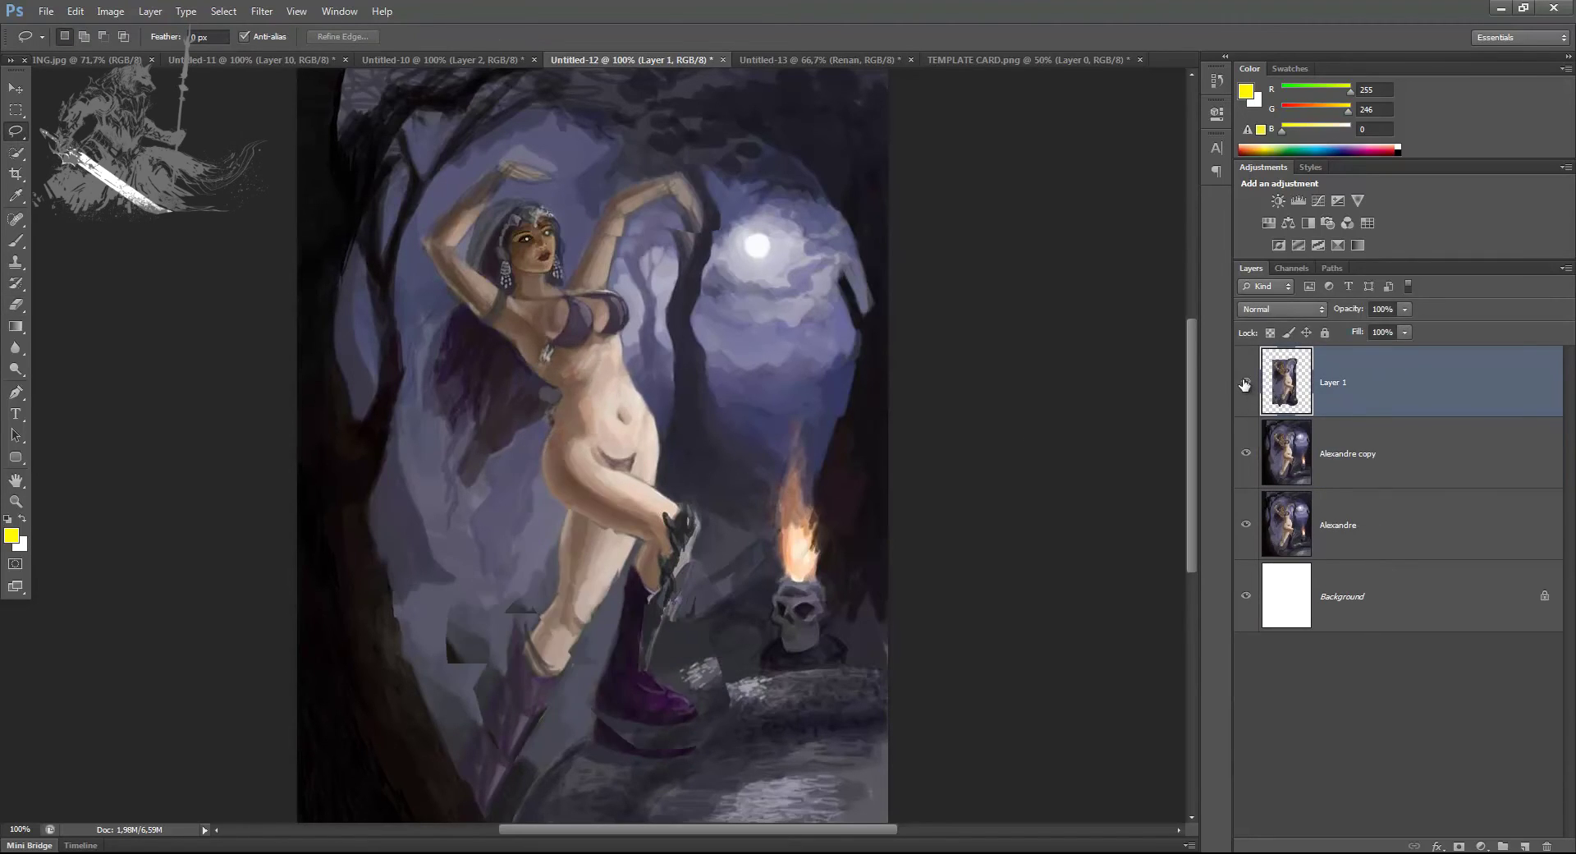
left_click(1244, 382)
left_click(1245, 383)
left_click(1245, 384)
left_click(1244, 383)
left_click(1245, 383)
left_click(1245, 383)
Paint over the hard-edged patches beside the back boot and tree trunk with sampled background colours at brush size 20
key("b")
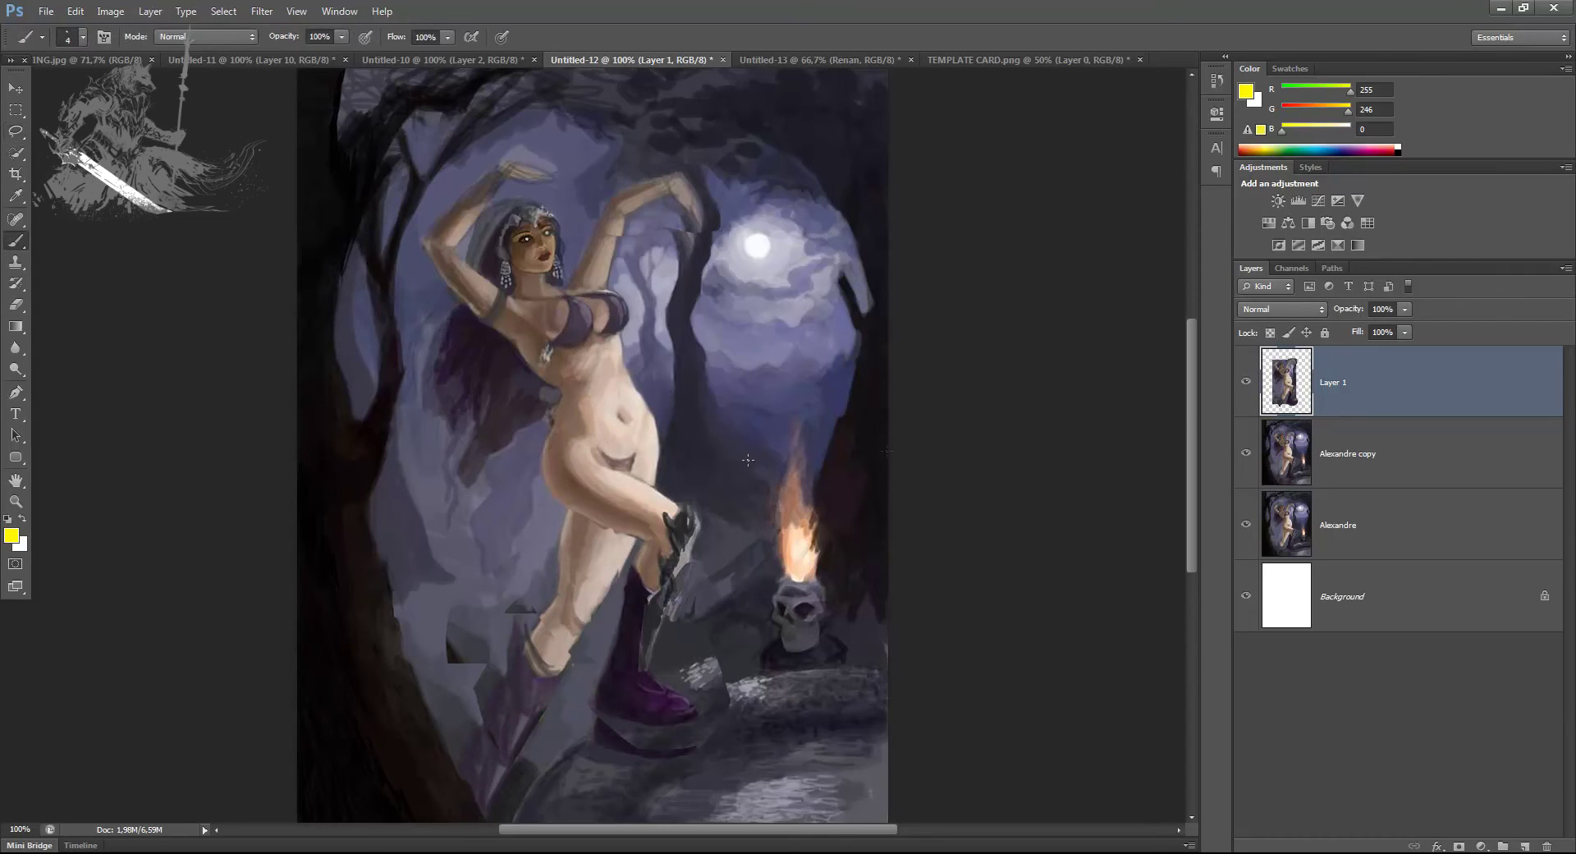
left_click(447, 681, "alt")
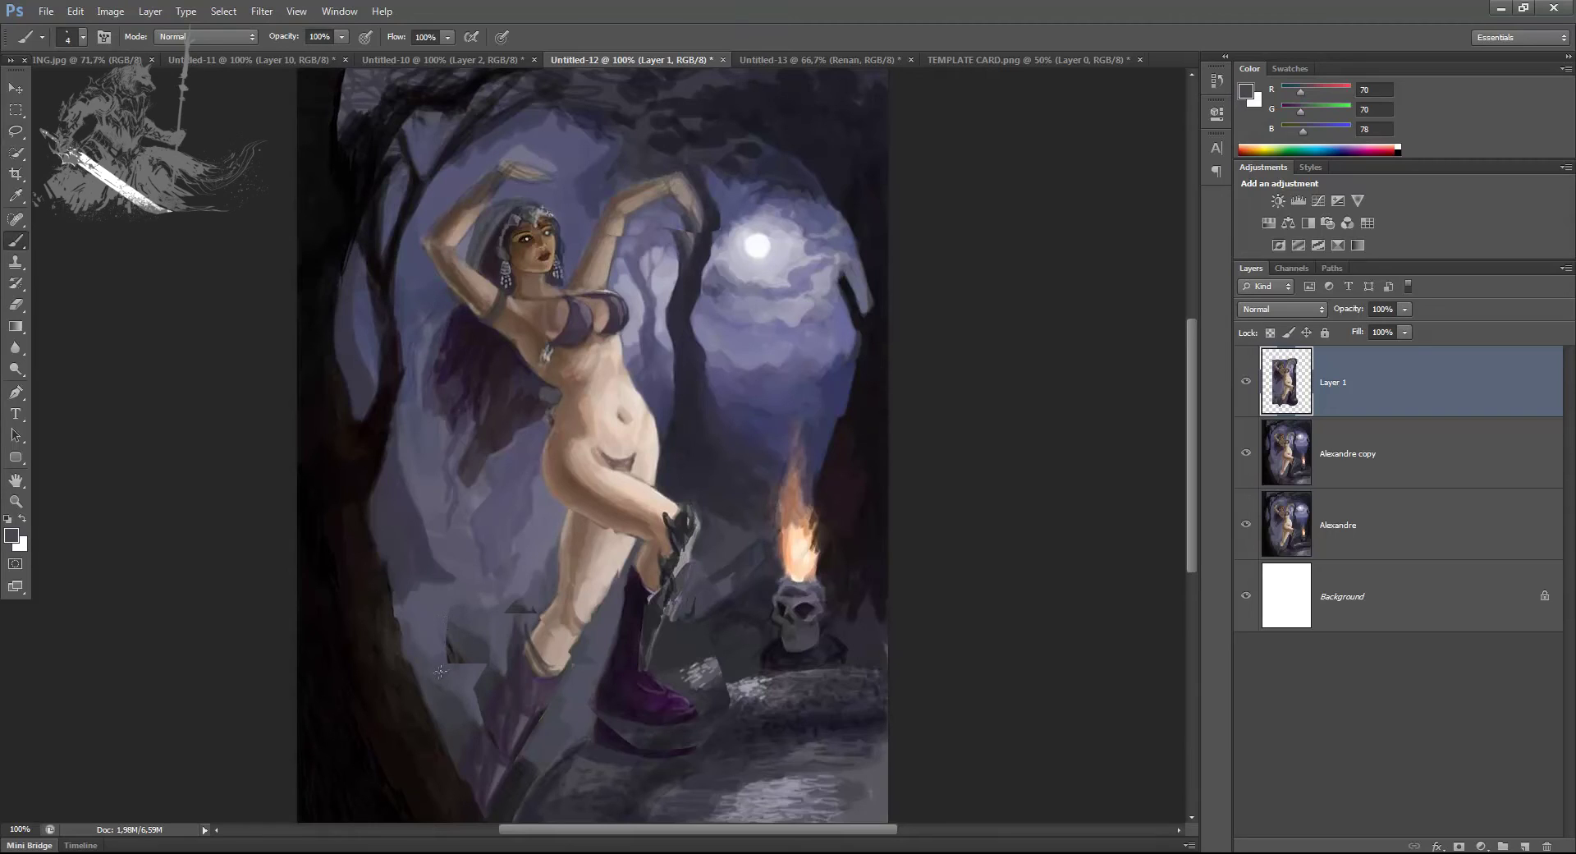
left_click(430, 603, "alt")
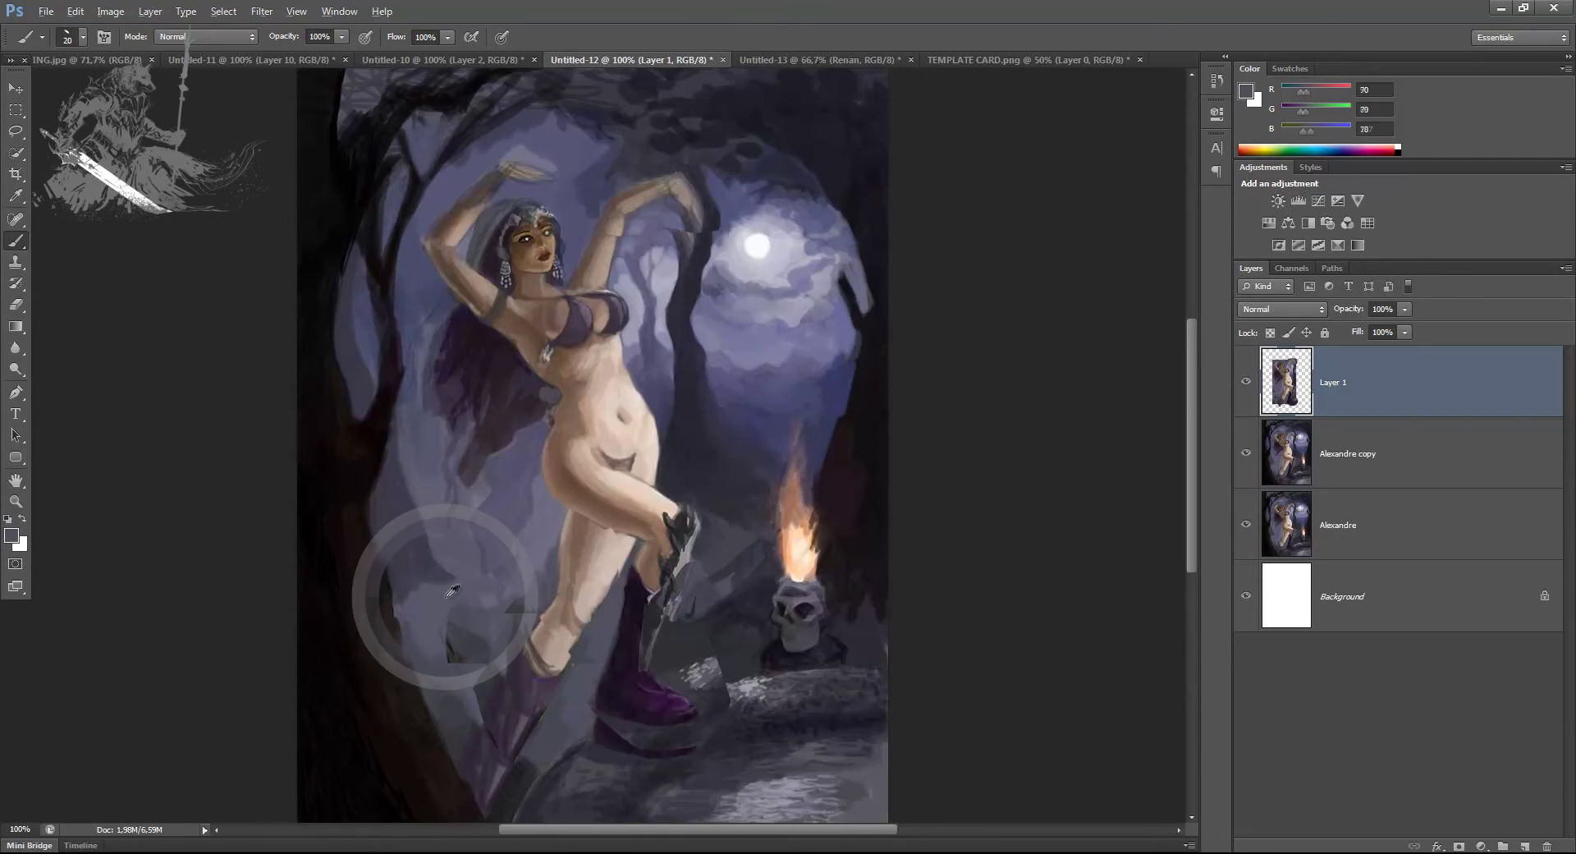
mouse_move(456, 644)
left_mouse_down()
mouse_move(484, 669)
mouse_move(475, 755)
mouse_move(566, 829)
left_mouse_up()
left_click(416, 745, "alt")
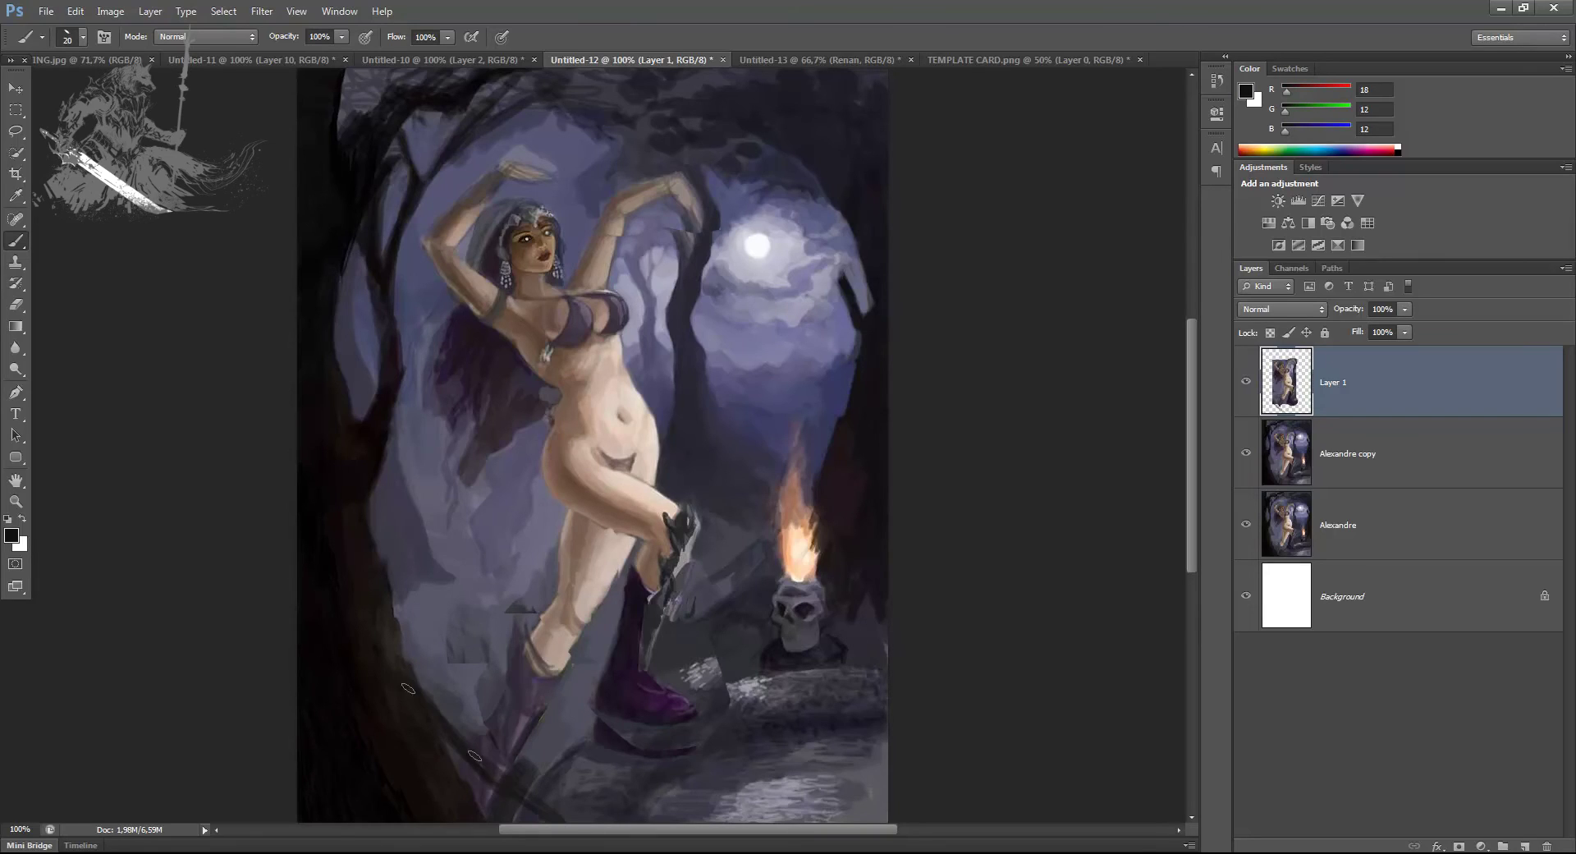
Paint out the leftover sole under the front boot and blend the surrounding ground with sampled dark greys
left_click(637, 724, "alt")
mouse_move(626, 738)
left_mouse_down()
mouse_move(612, 745)
mouse_move(675, 745)
left_mouse_up()
left_click(722, 711, "alt")
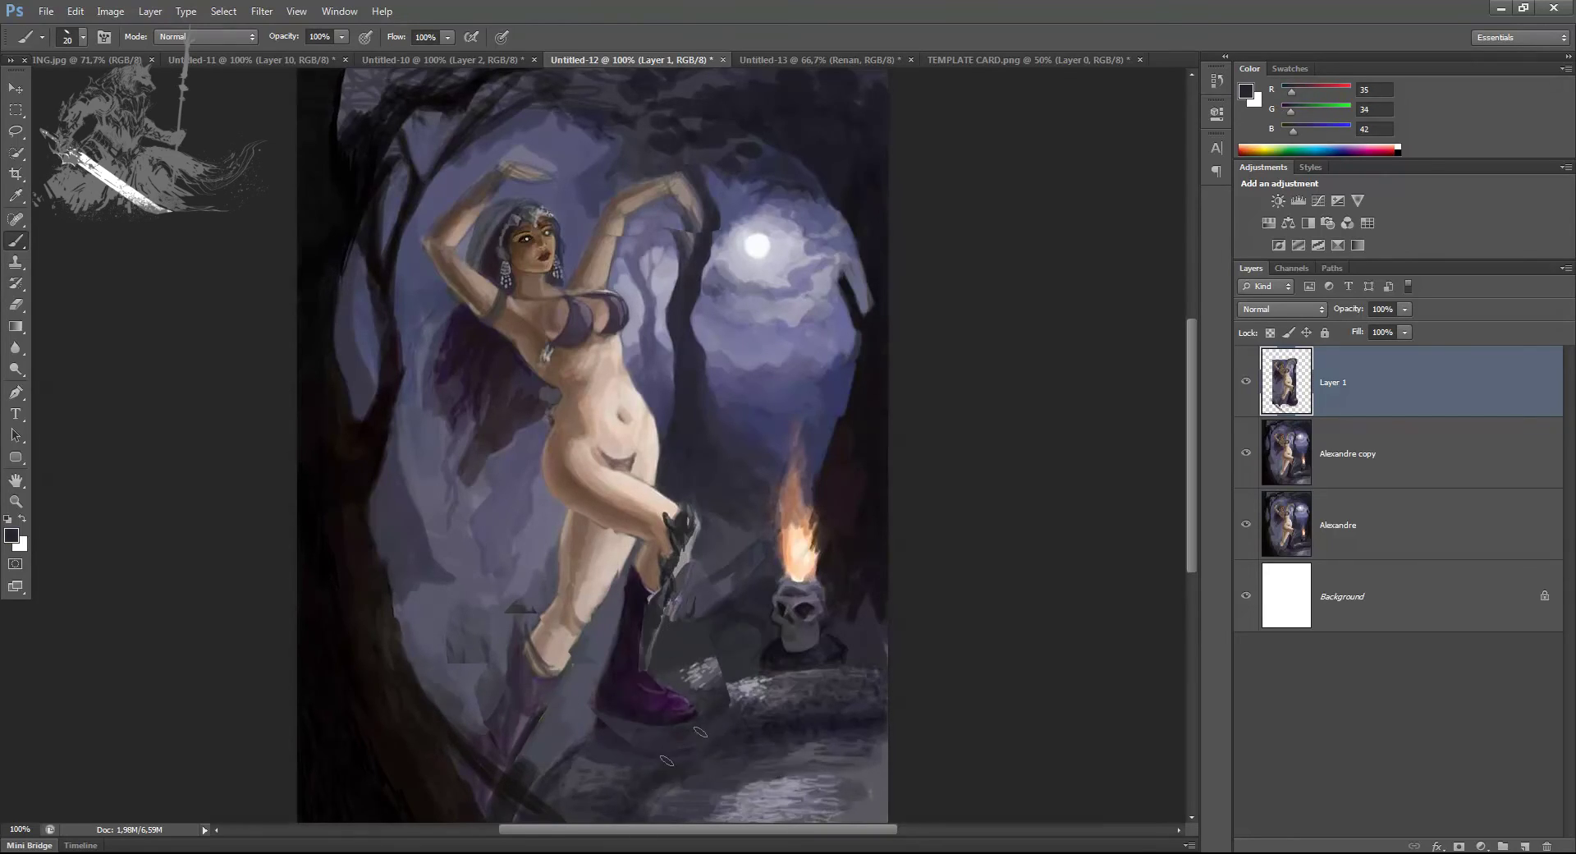
left_click(722, 624, "alt")
left_click(737, 602, "alt")
Switch to Untitled-13, view it at 100% zoom and duplicate the painting's layer
left_click(816, 60)
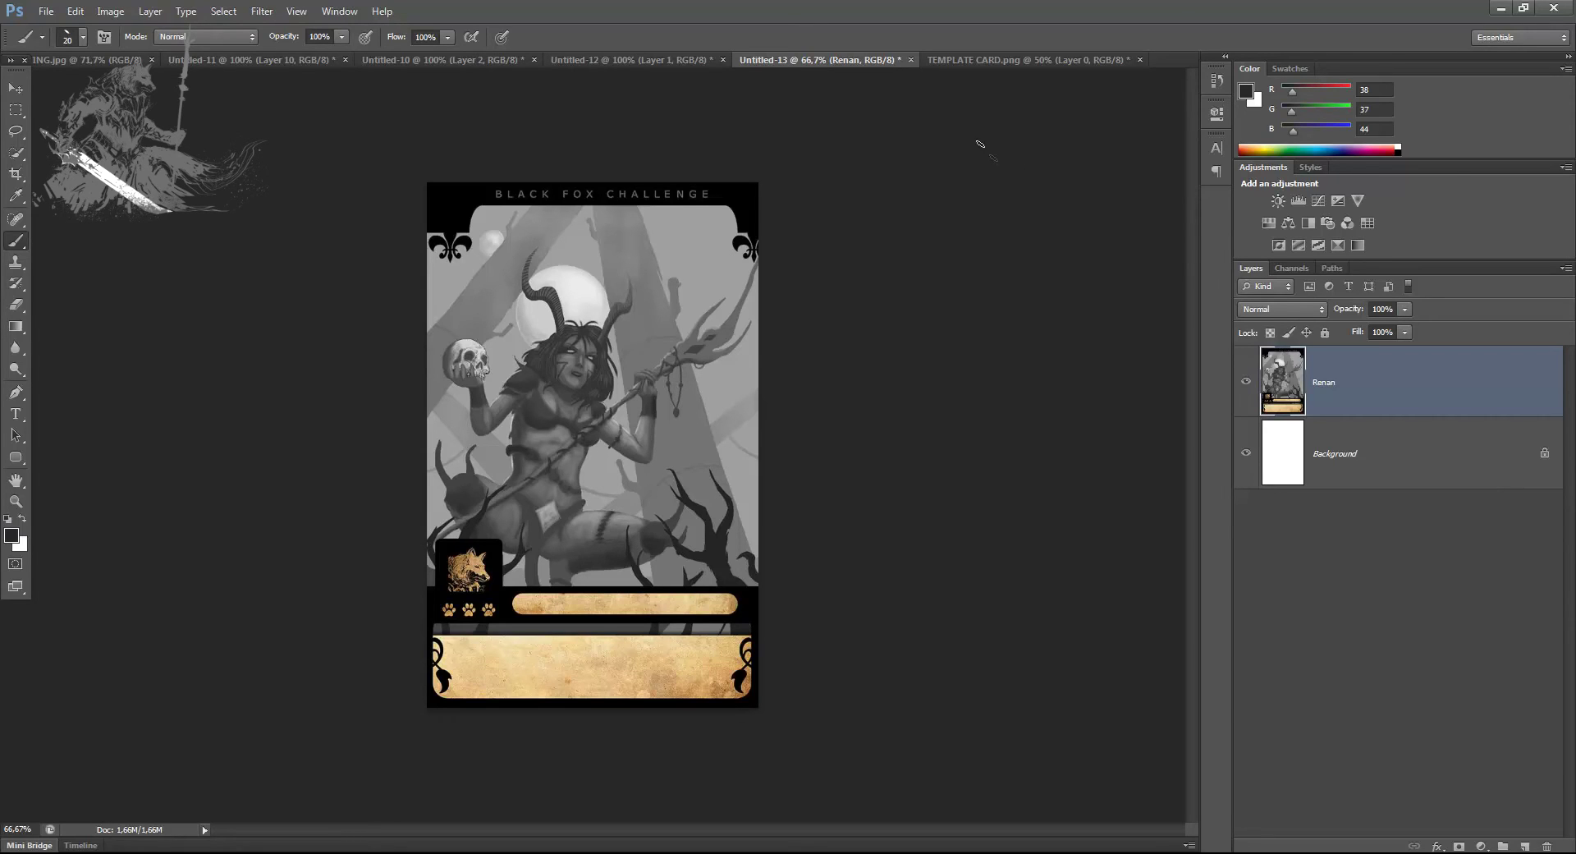
key("ctrl+1")
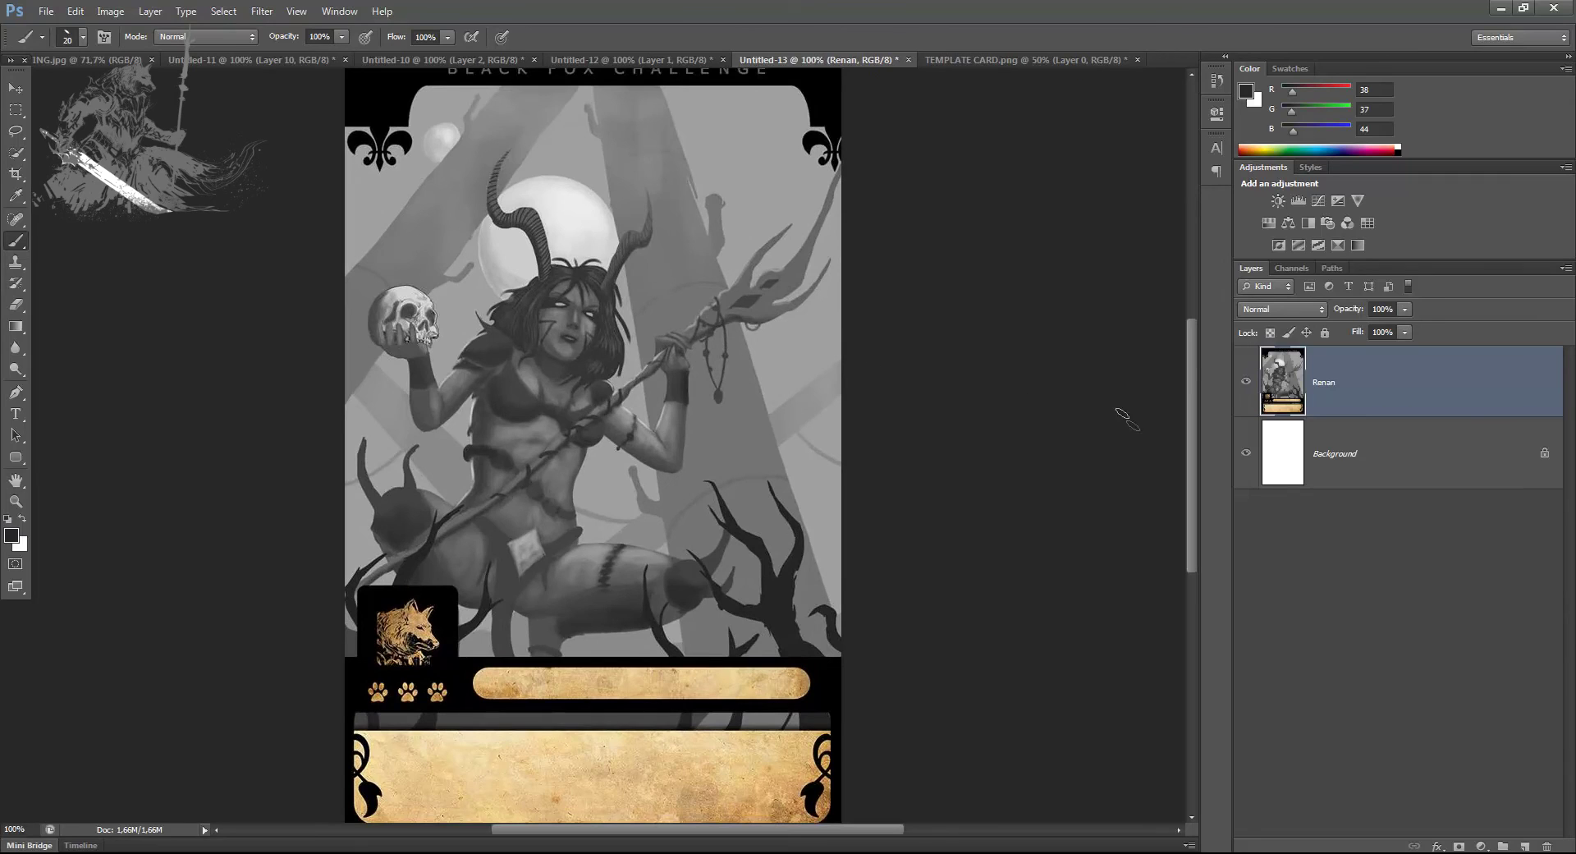
key("ctrl+j")
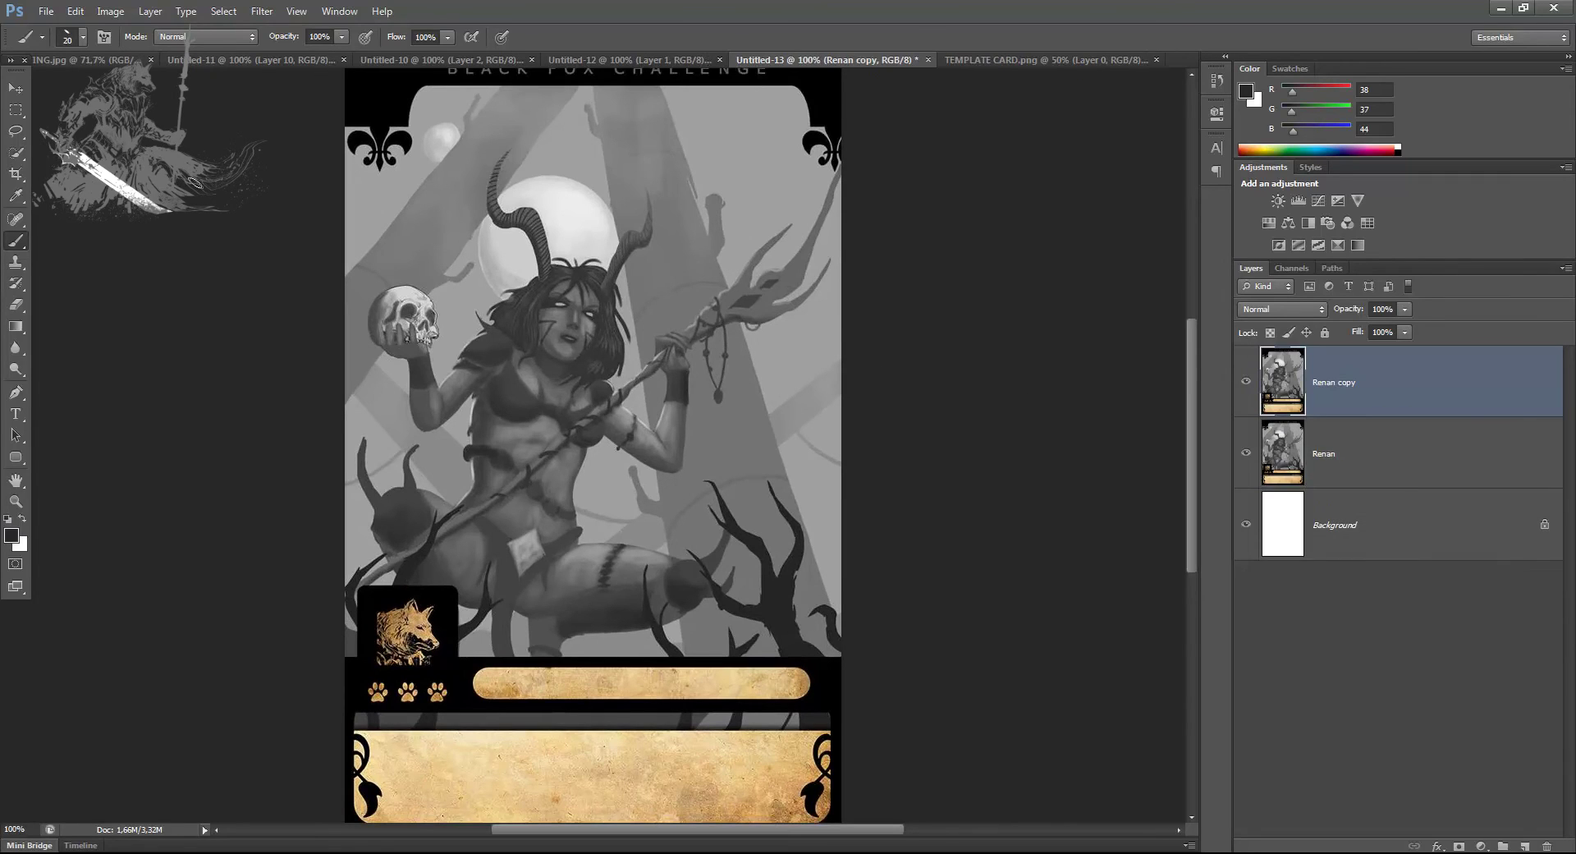
Copy the card frame from TEMPLATE CARD.png into Untitled-13 as a new layer
left_click(989, 62)
key("v")
left_click_drag(654, 211, 530, 155)
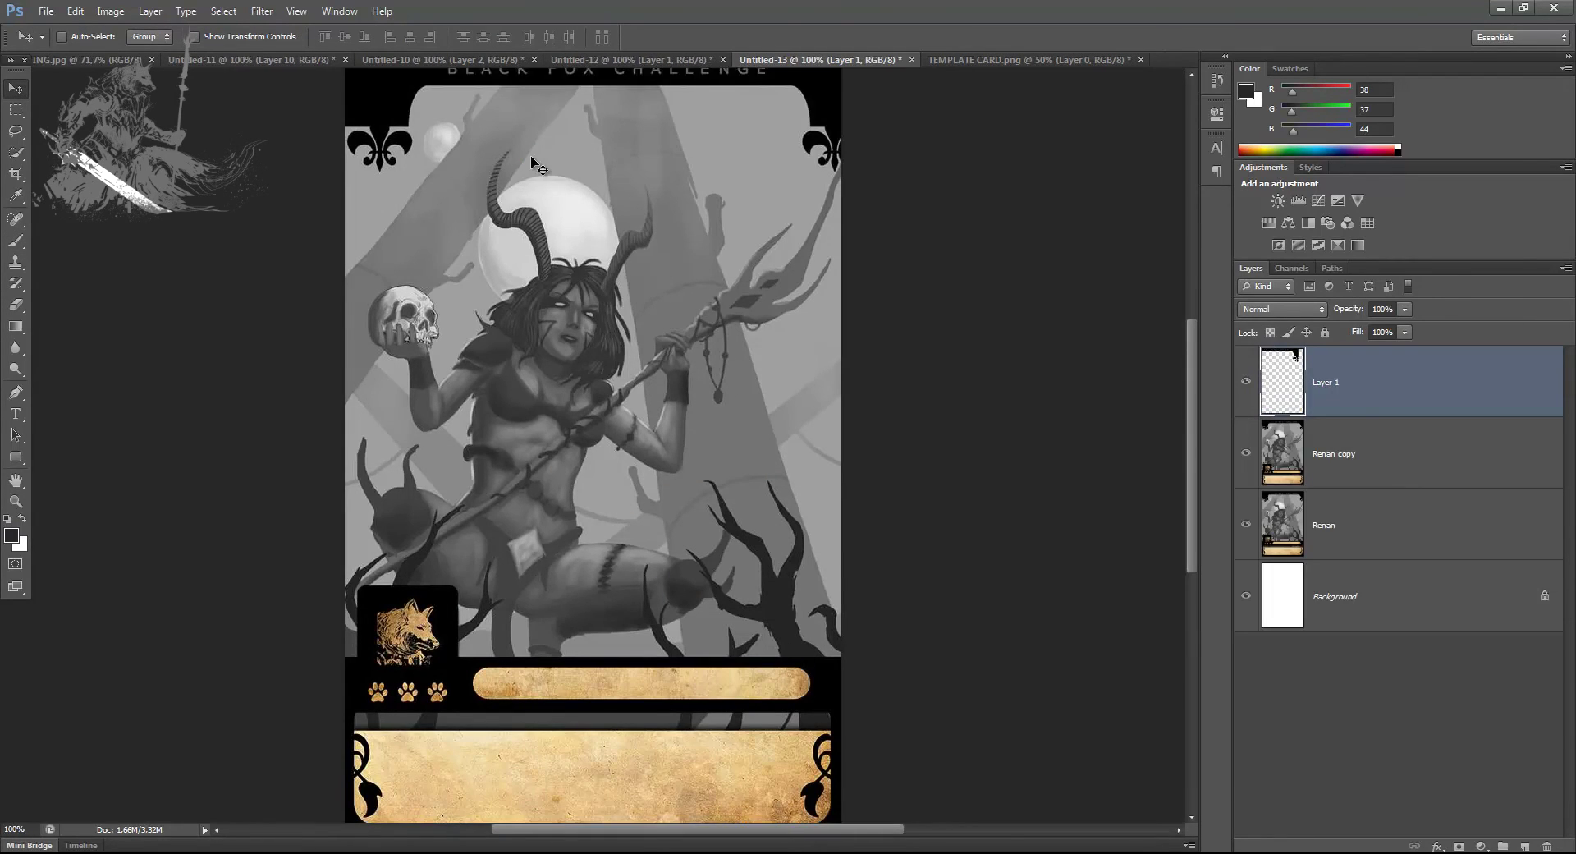
Scale the card frame layer down to match the edges of the Untitled-13 canvas
key("ctrl+minus")
key("ctrl+minus")
left_click_drag(573, 354, 589, 373)
key("ctrl+t")
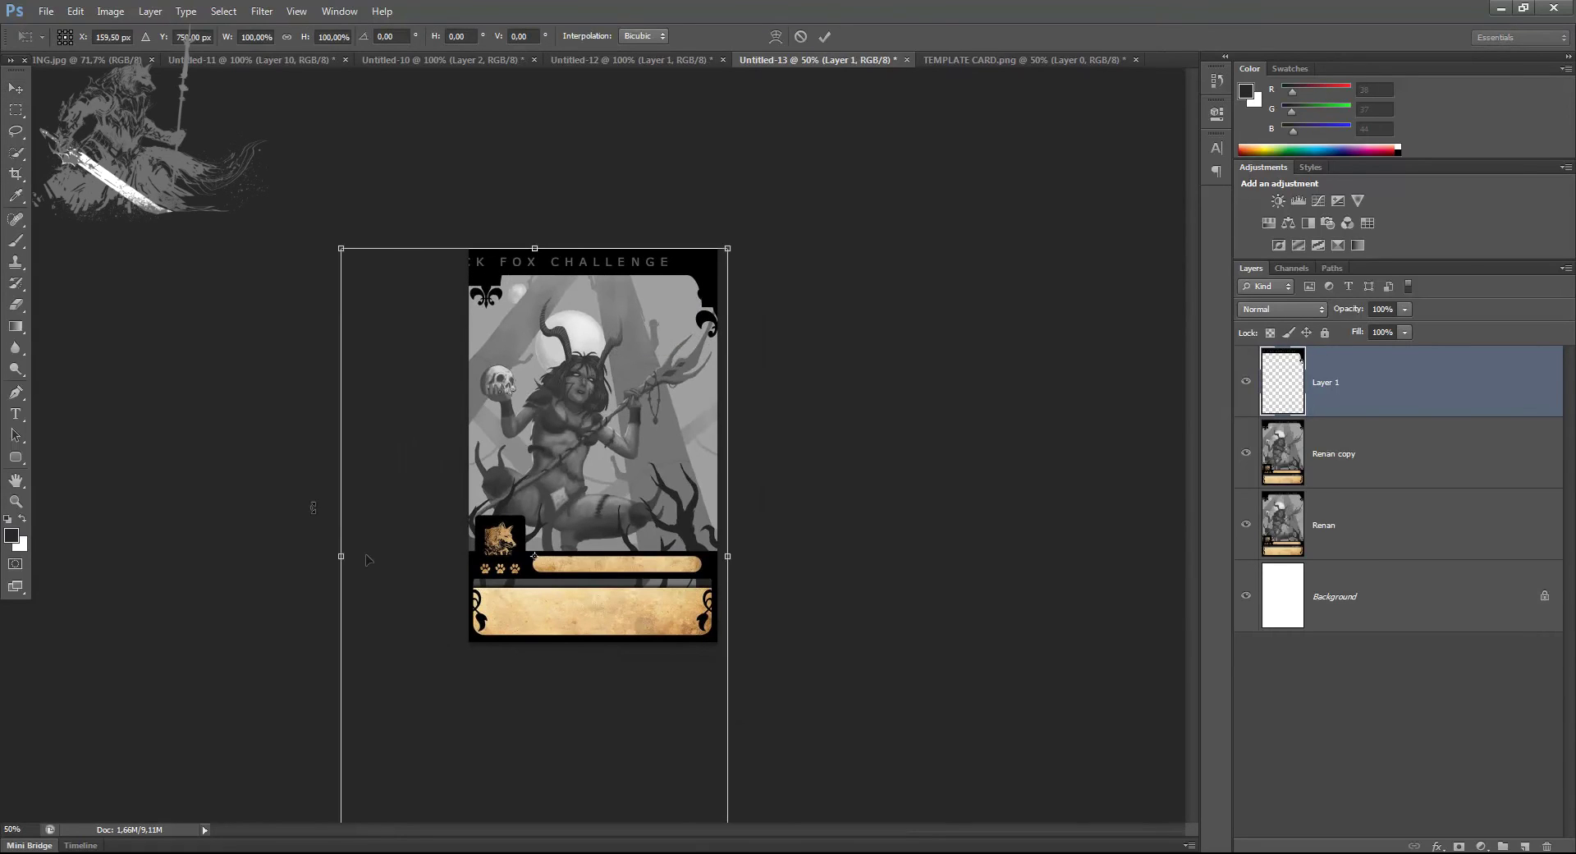
left_click_drag(343, 248, 556, 261)
left_click_drag(757, 704, 718, 647)
key("Return")
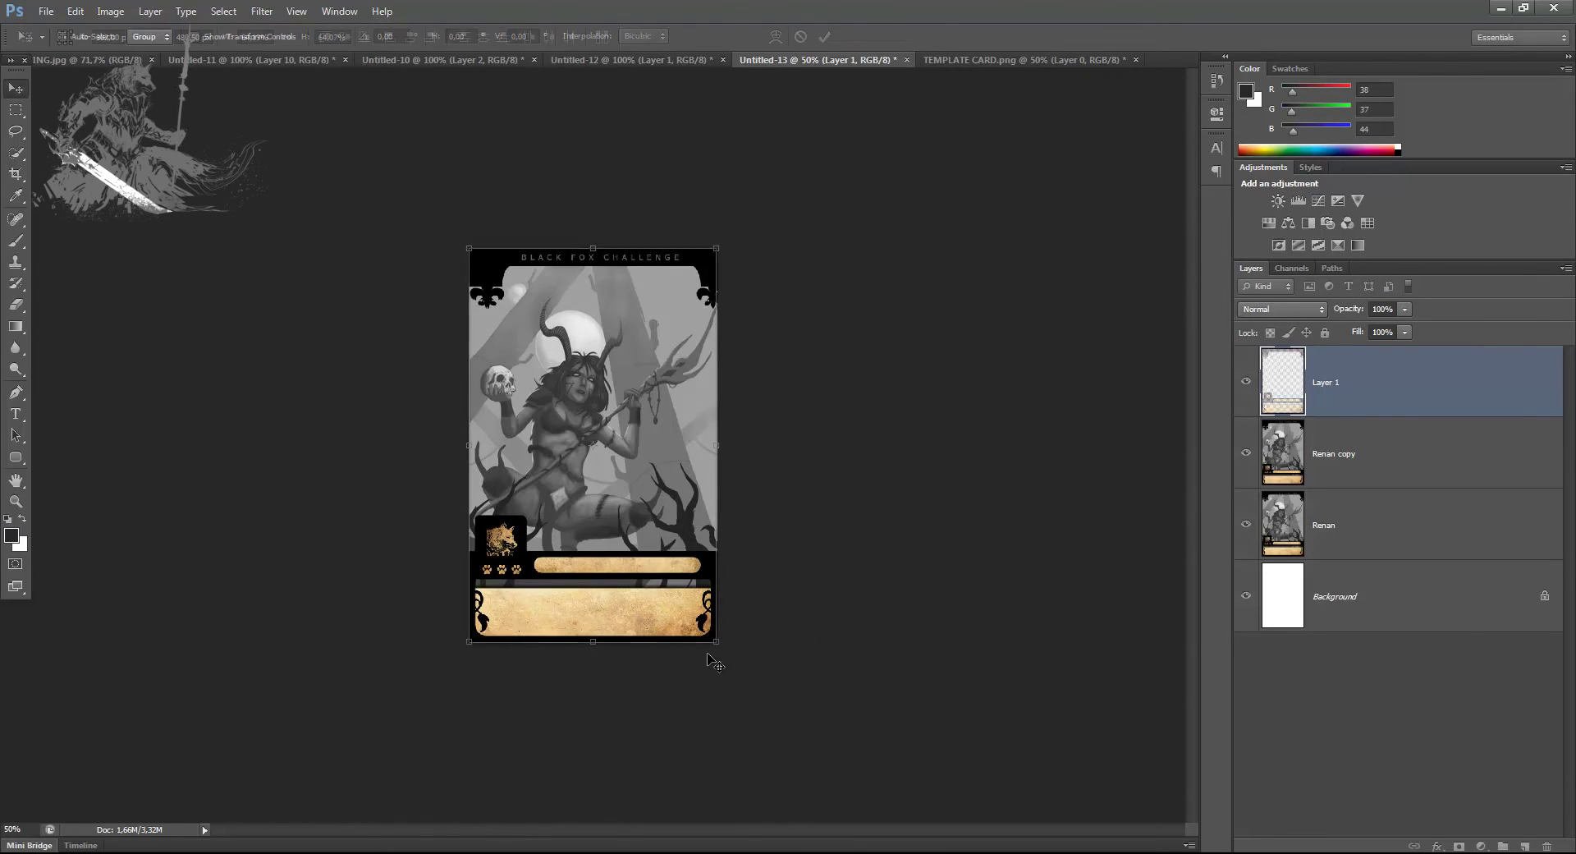
Add a layer below the card frame and draw a blue vertical guide between the frame's upper edge and the figure's head
left_click(1336, 478)
left_click(1503, 844)
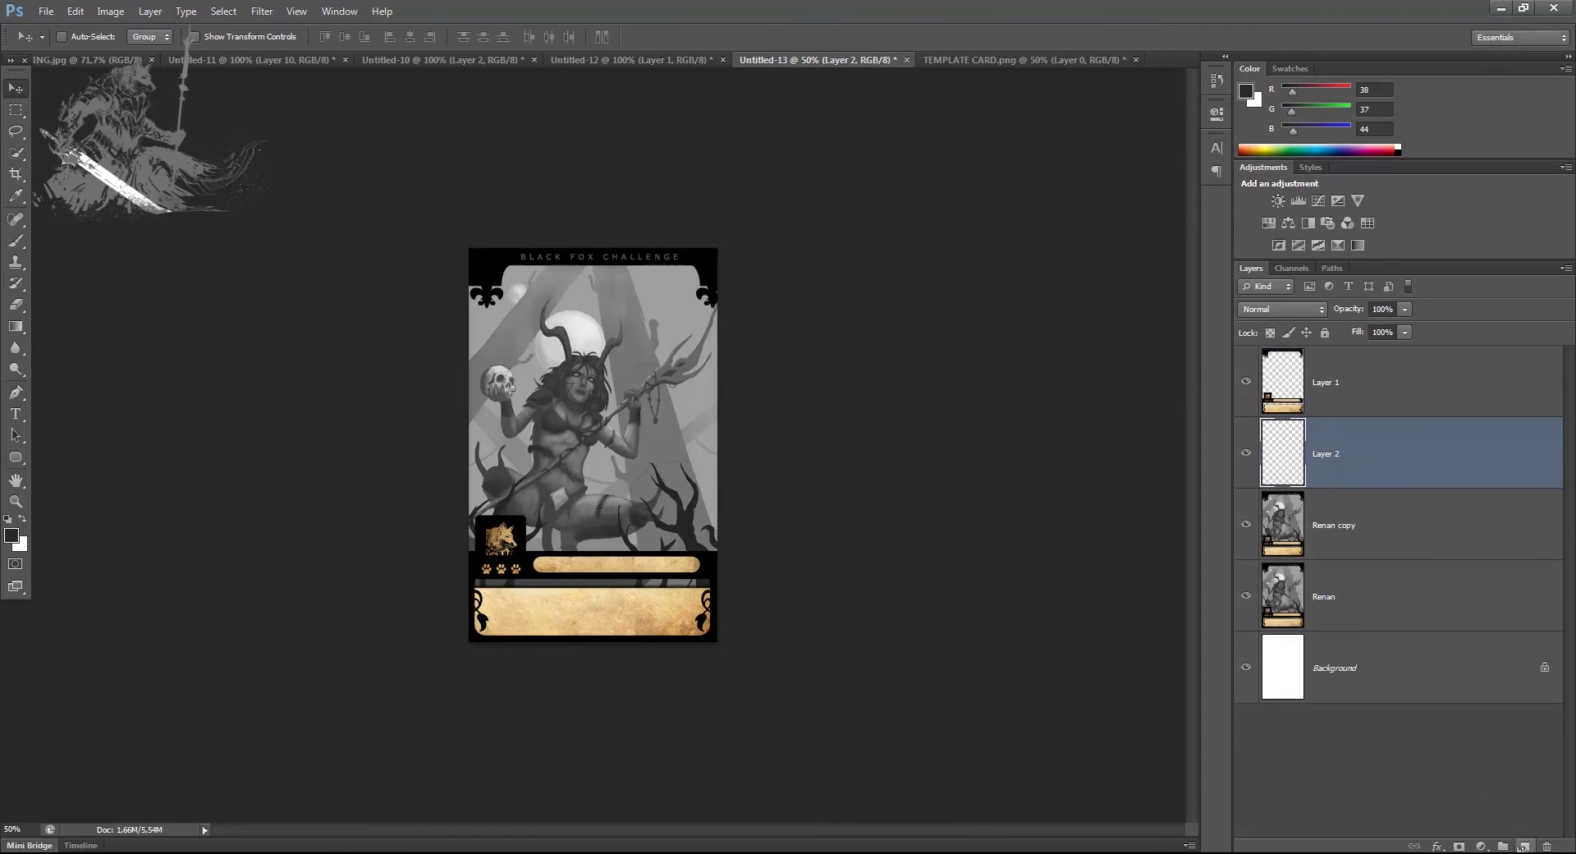
key("b")
left_click(7, 542)
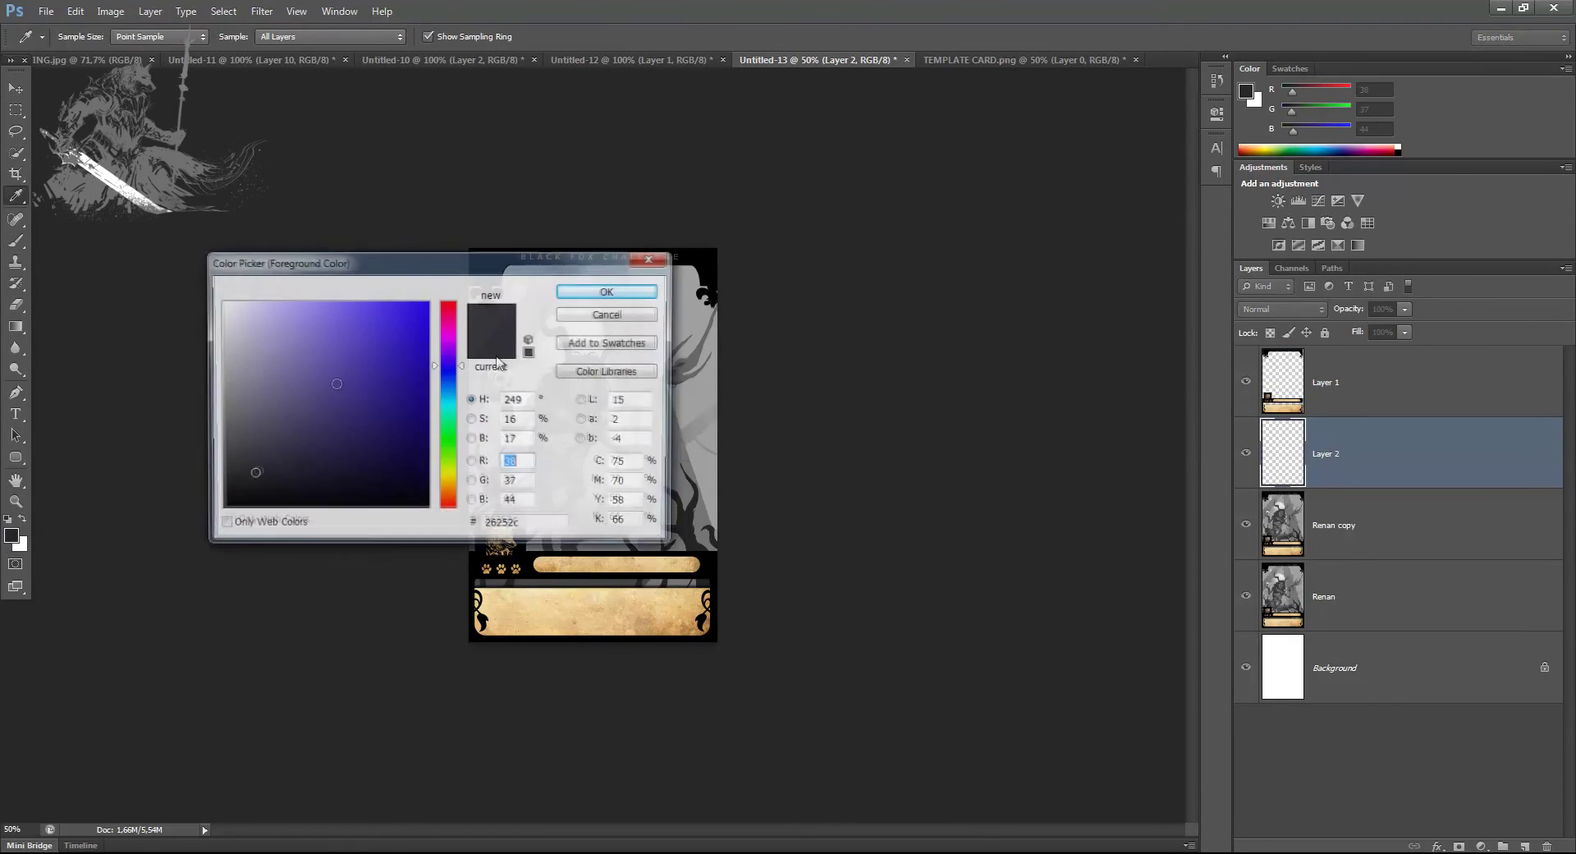
left_click(427, 302)
key("Return")
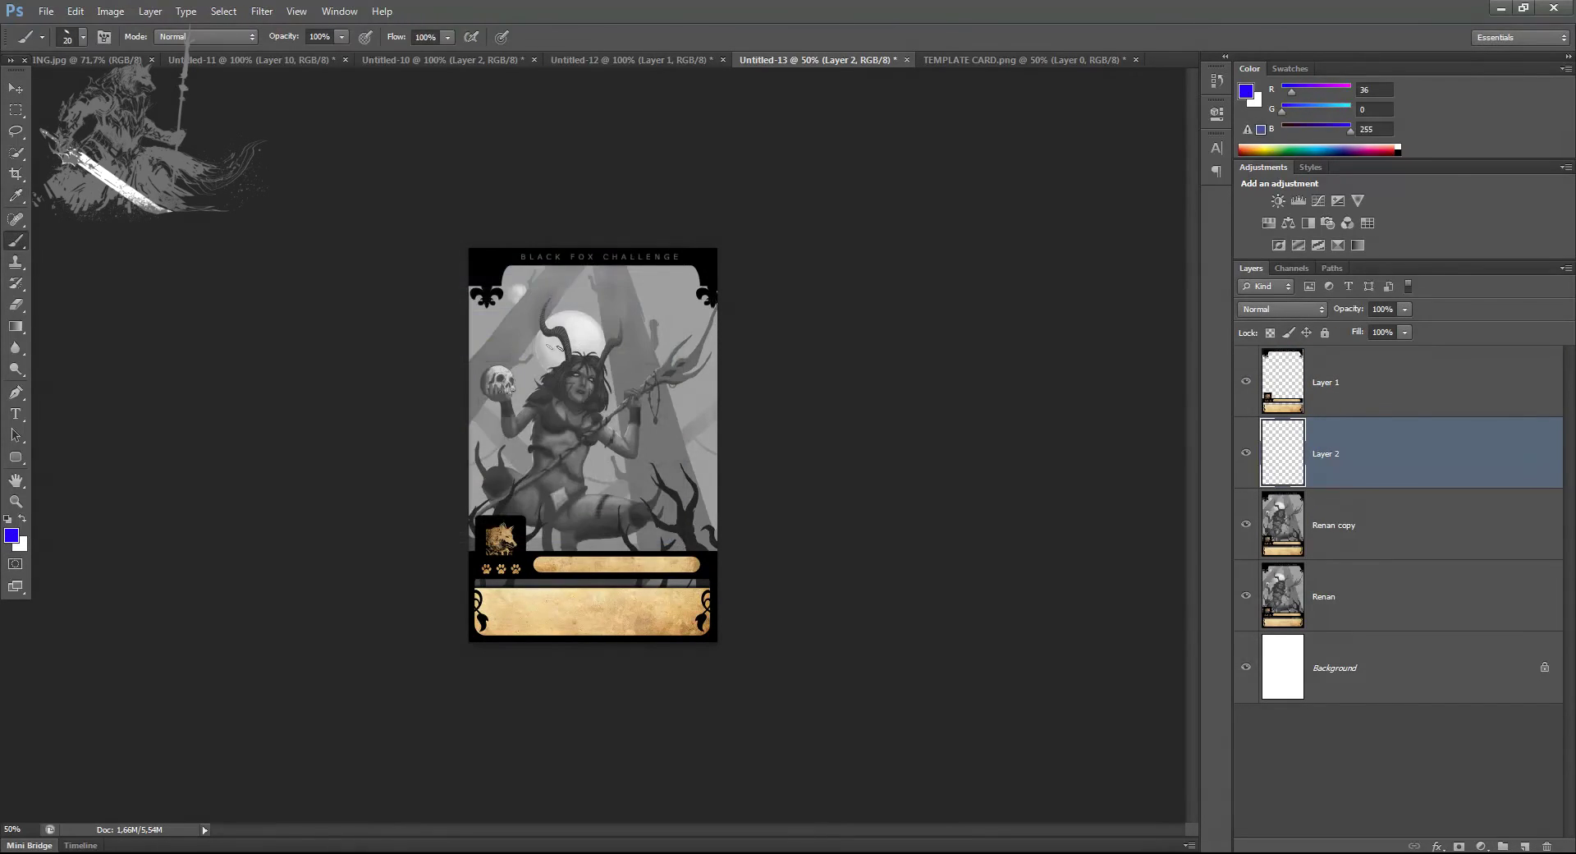
mouse_move(585, 346)
left_mouse_down()
mouse_move(595, 272)
mouse_move(594, 353)
left_mouse_up()
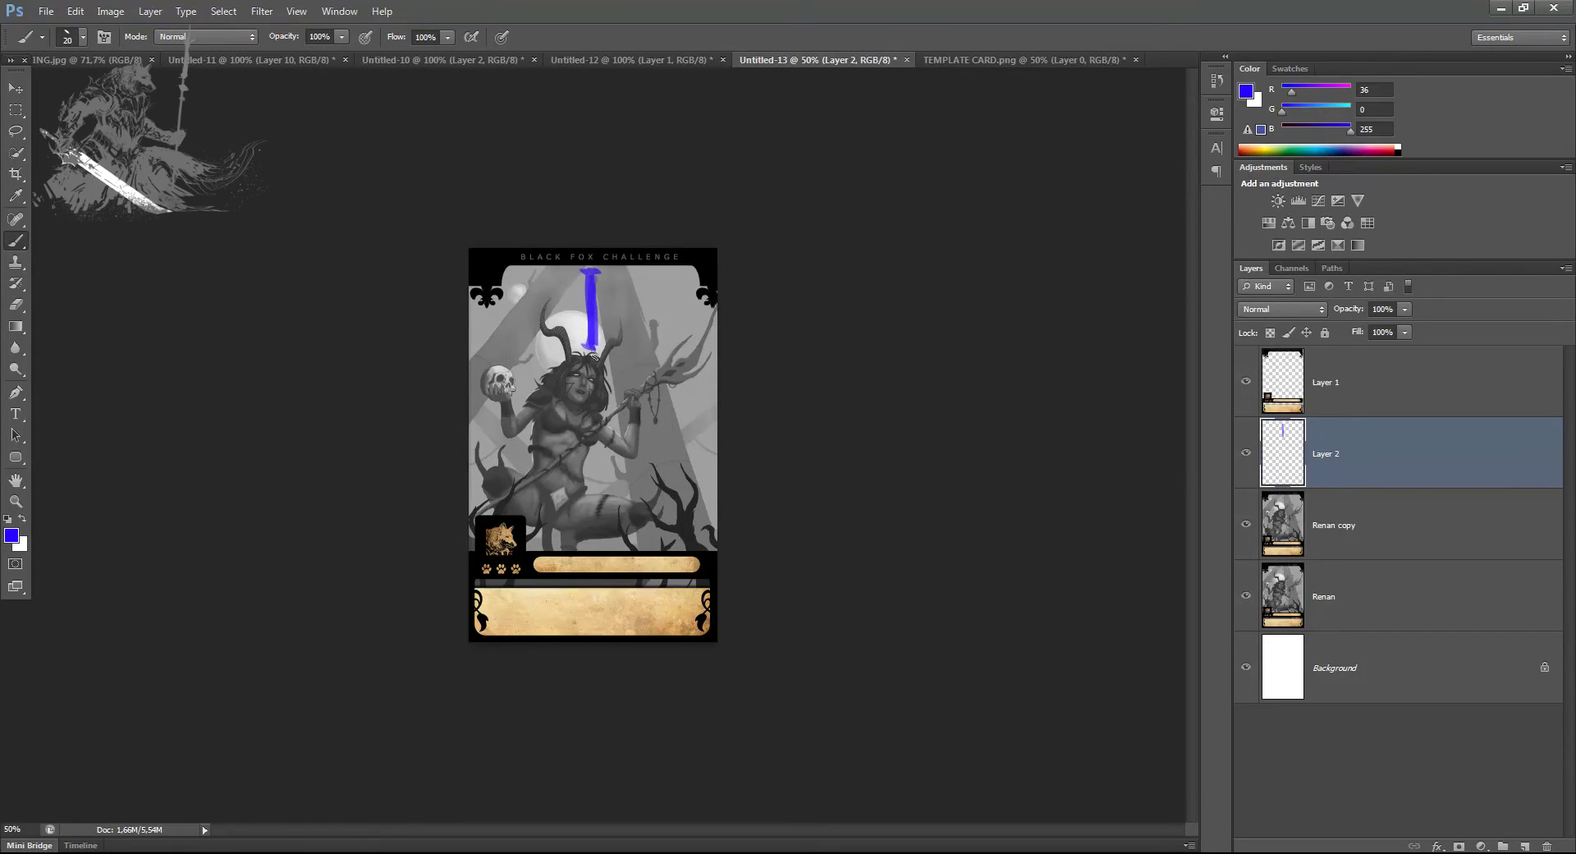
Hide the blue guide layer, duplicate the copied painting layer again, and enlarge the duplicate beneath the card frame
left_click(1245, 452)
left_click(1274, 499)
key("ctrl+j")
key("ctrl+t")
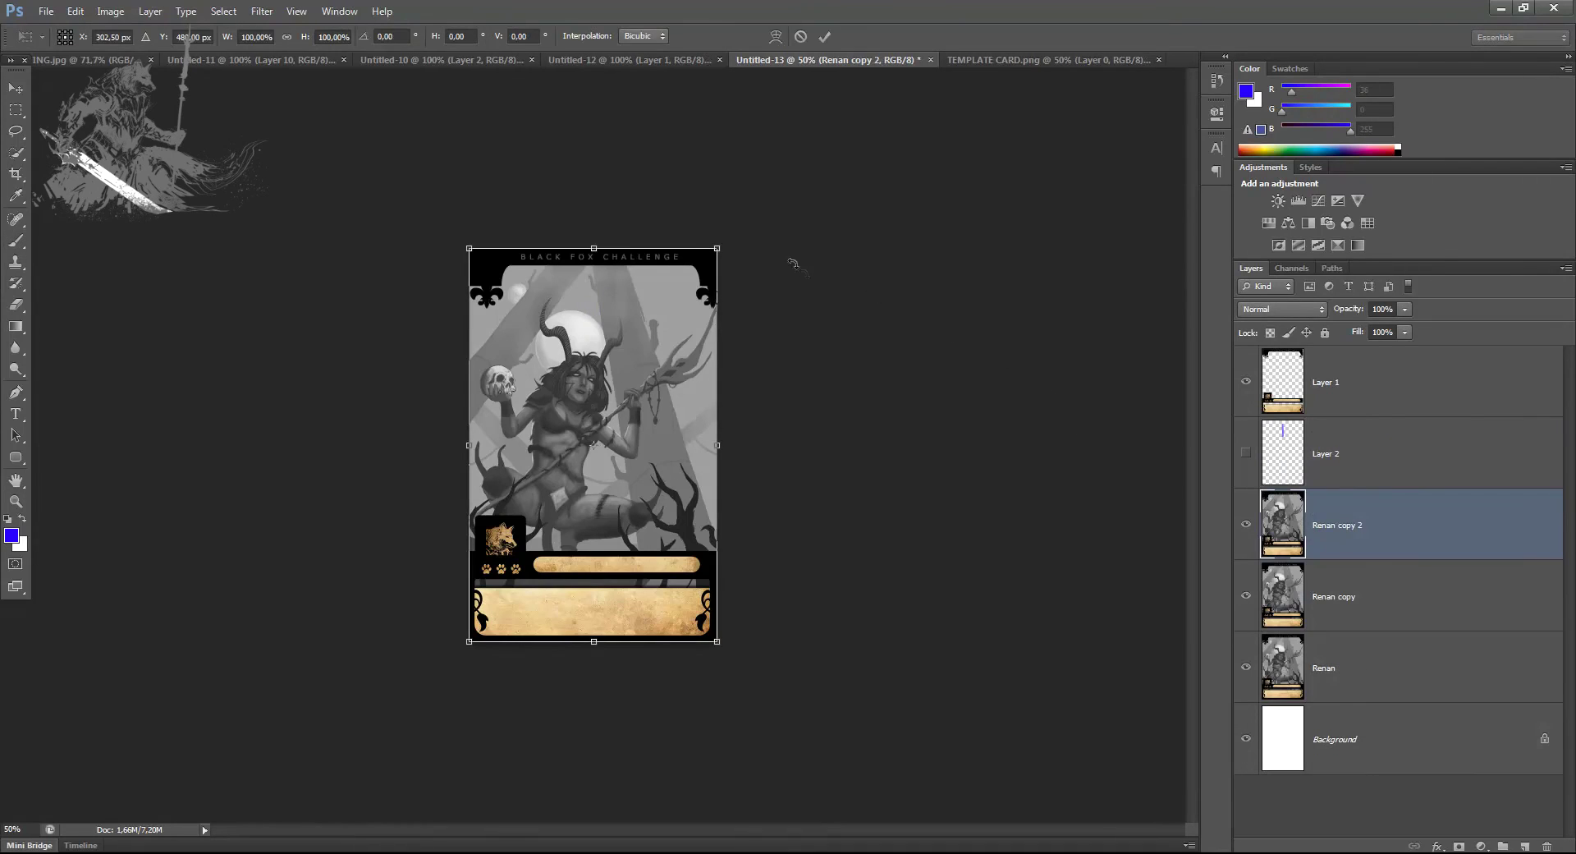
left_click_drag(720, 244, 755, 189)
key("Return")
key("b")
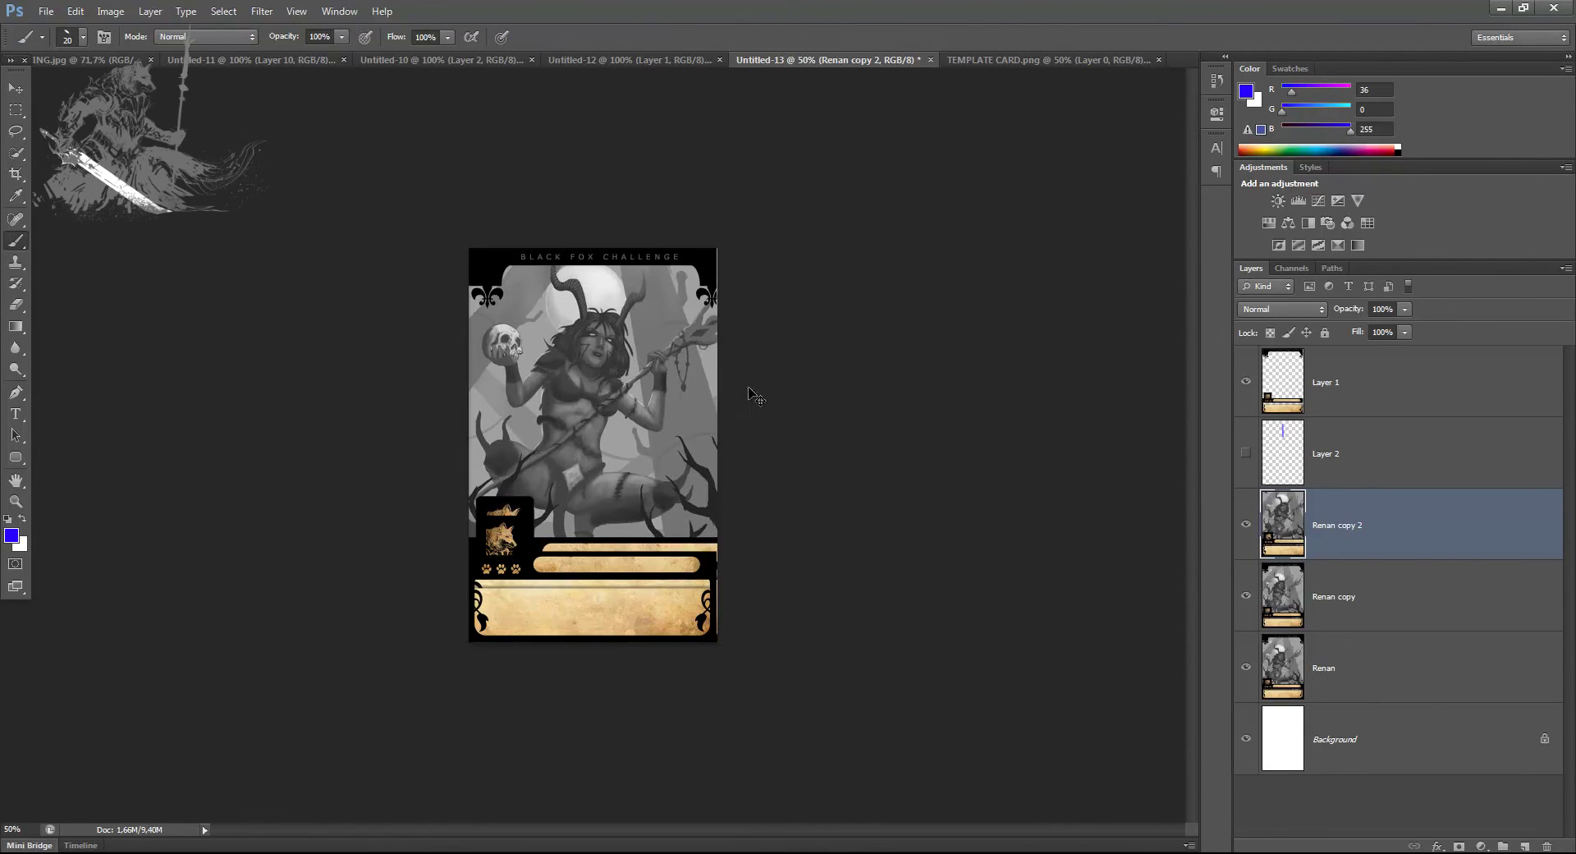
Sketch blue correction lines over the neck, skull-side shoulder and staff arm on a new layer above the enlarged painting copy, and hide that layer
key("ctrl+plus")
key("ctrl+plus")
left_click(1523, 845)
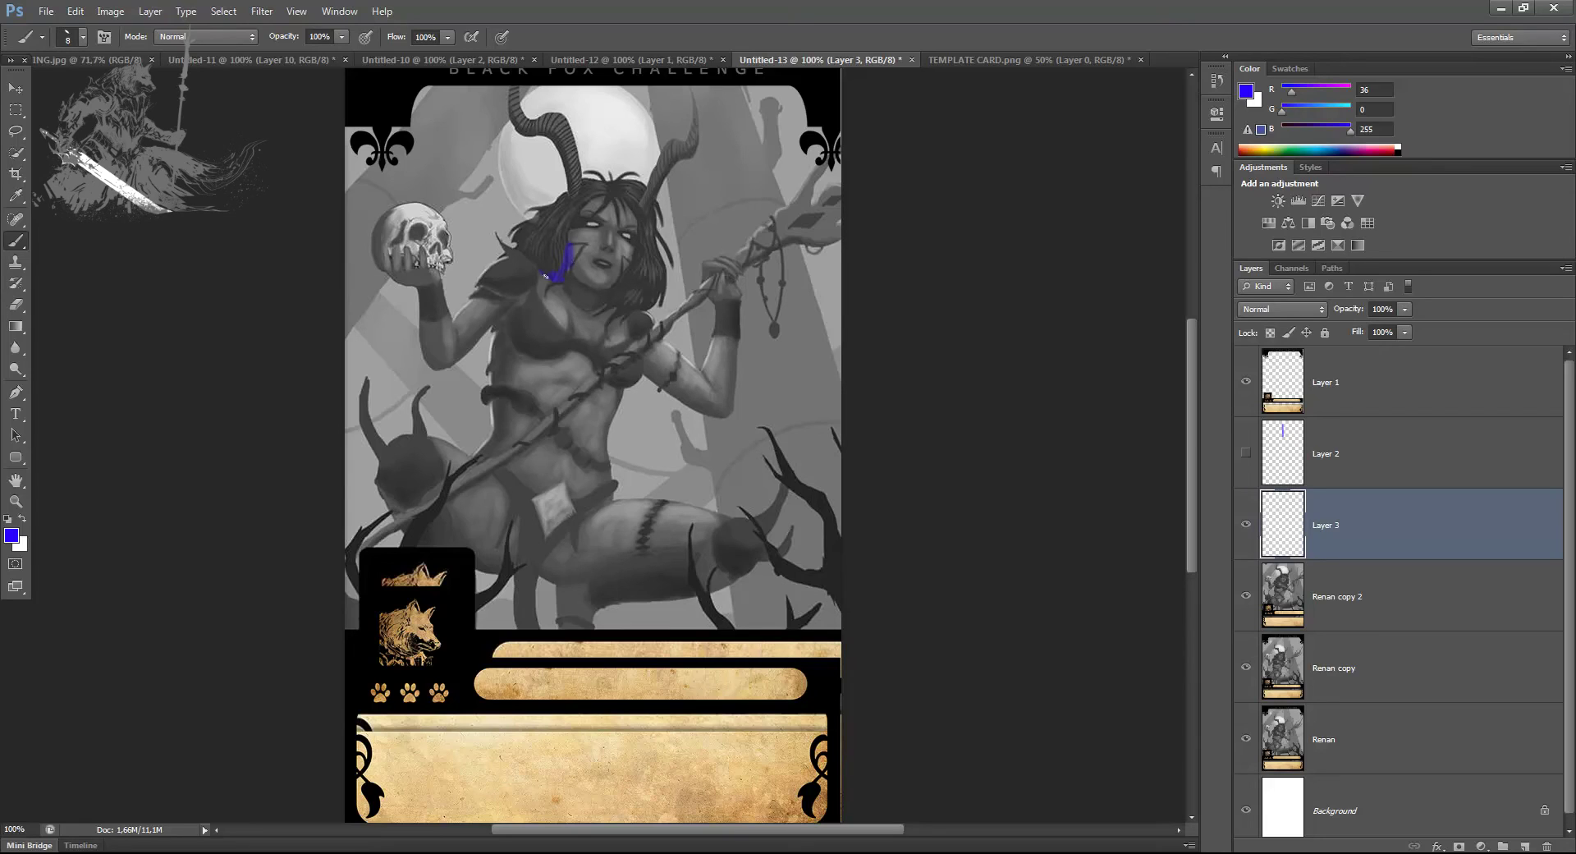
left_click_drag(477, 288, 445, 335)
mouse_move(707, 387)
left_mouse_down()
mouse_move(735, 286)
mouse_move(696, 381)
mouse_move(744, 266)
mouse_move(708, 244)
mouse_move(689, 363)
left_mouse_up()
left_click_drag(709, 284, 662, 404)
mouse_move(732, 334)
left_mouse_down()
mouse_move(697, 400)
mouse_move(733, 345)
left_mouse_up()
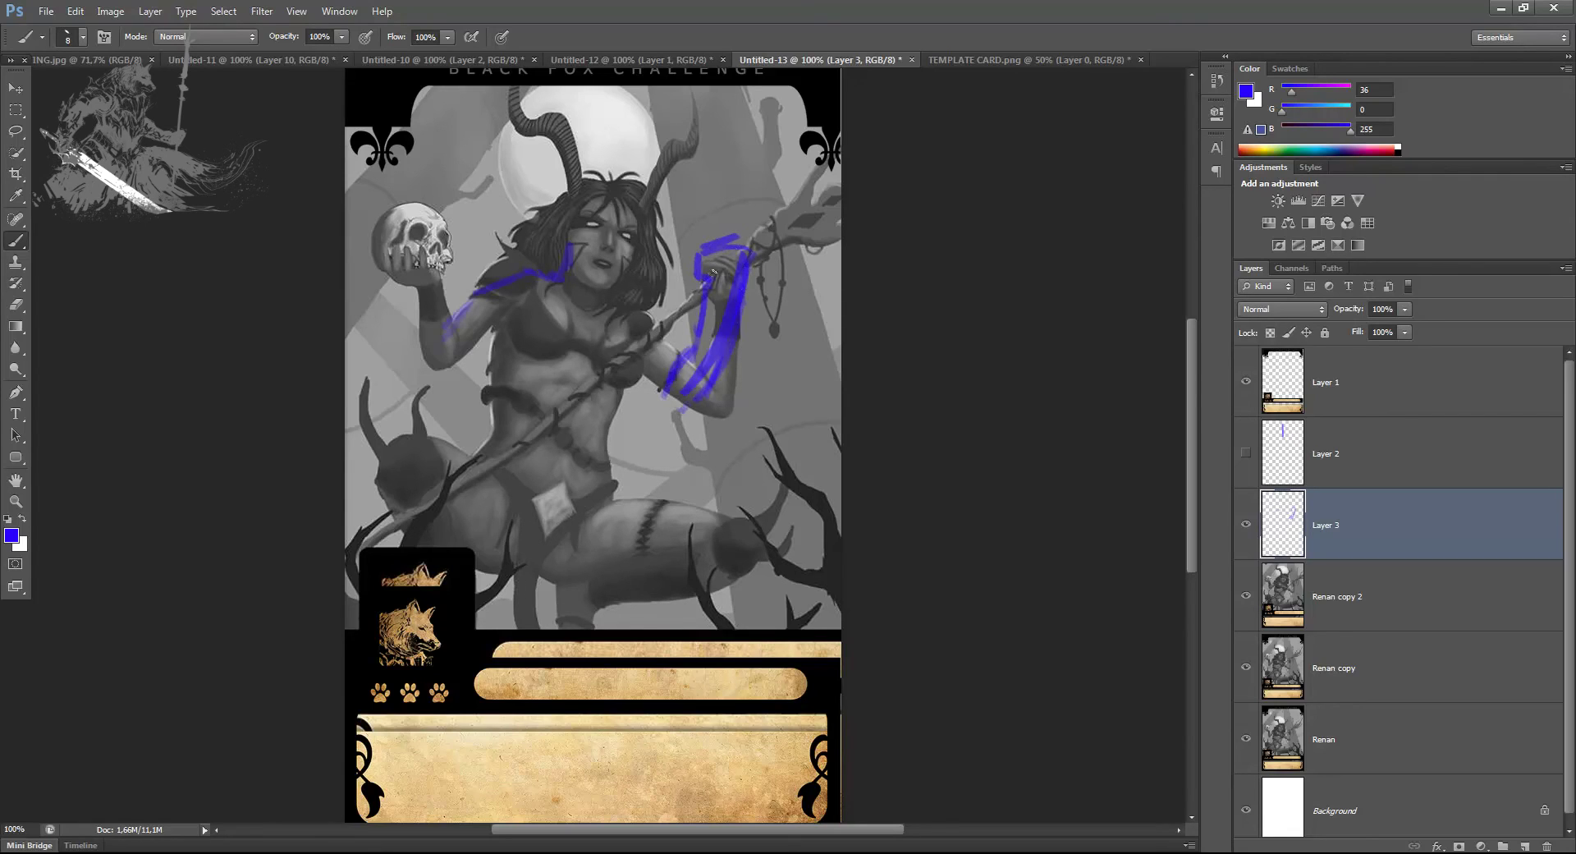
left_click(1246, 524)
left_click(1347, 597)
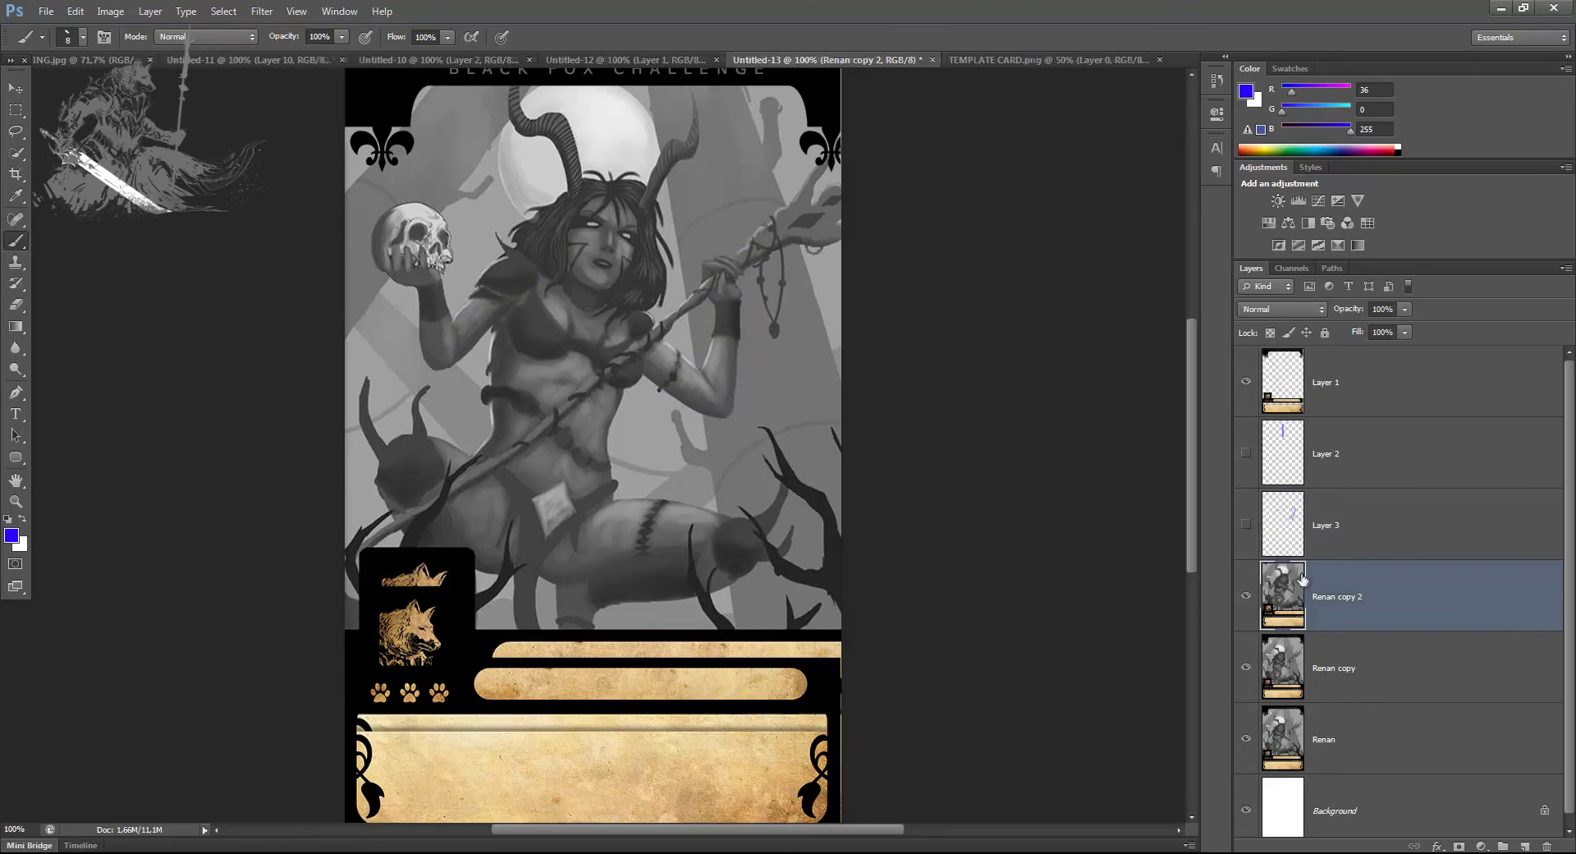
key("l")
left_click_drag(432, 173, 525, 191)
key("ctrl+j")
key("ctrl+t")
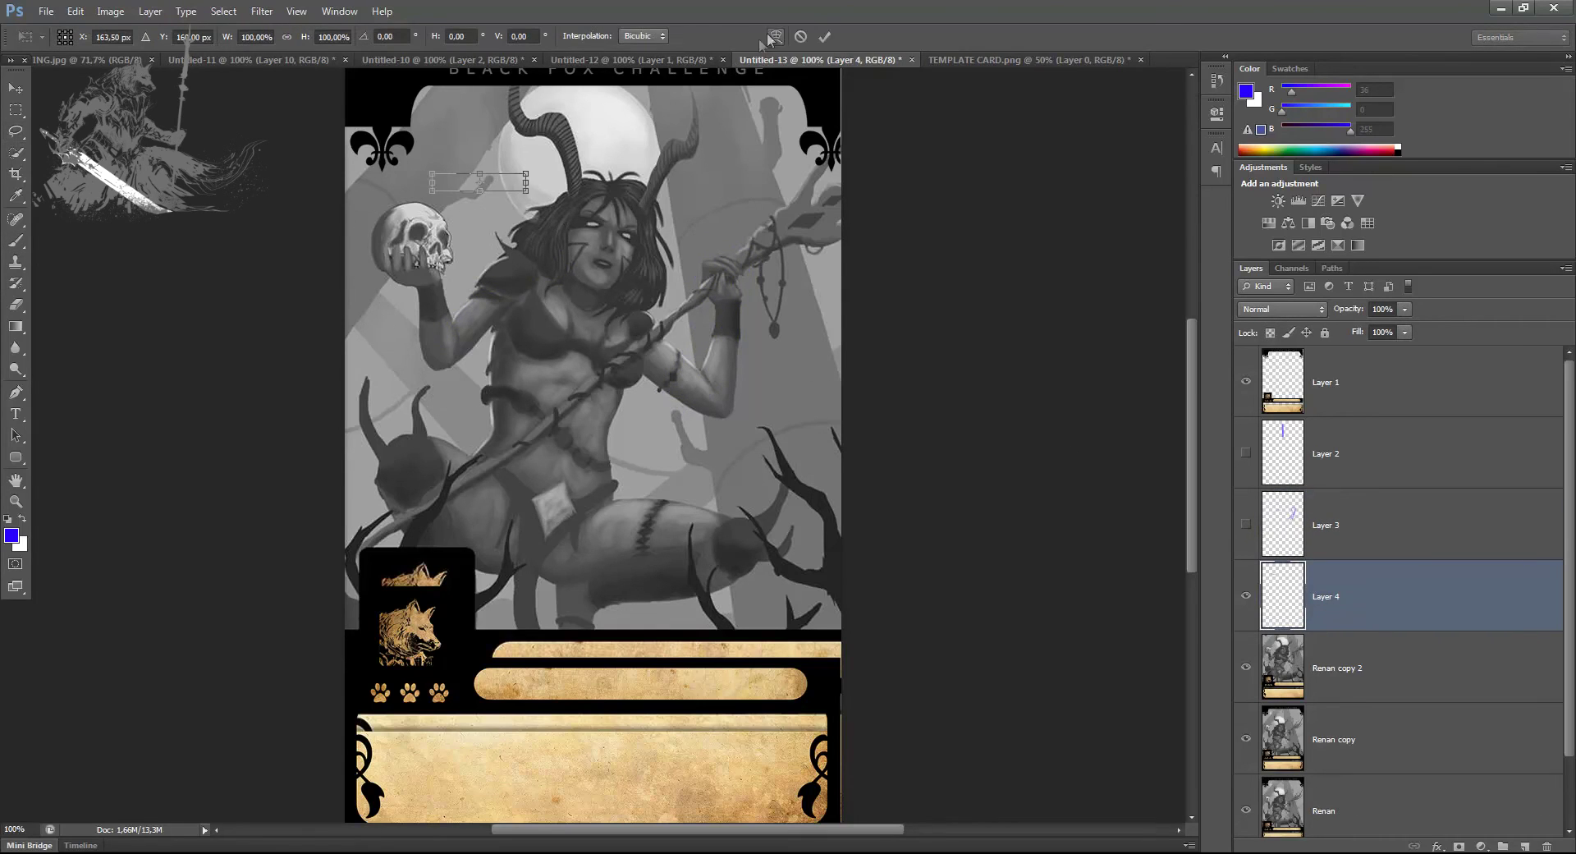
key("Escape")
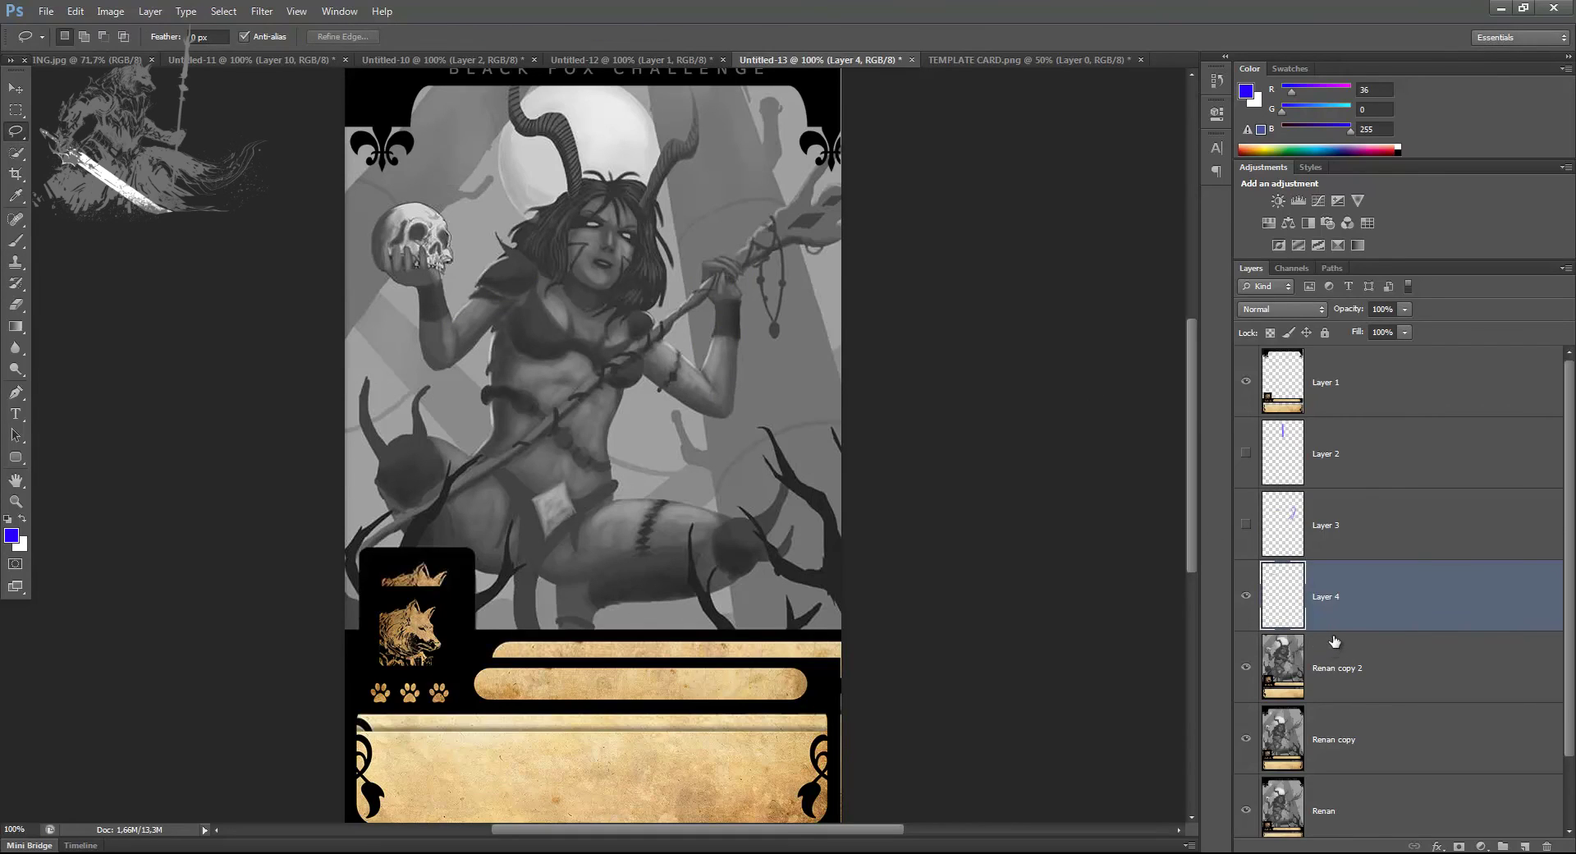
key("ctrl+z")
Copy the skull-holding arm and shoulder from the enlarged painting into a new layer and warp it to reshape the shoulder and arm
left_click(1349, 652)
left_click(1338, 614)
mouse_move(452, 166)
left_mouse_down()
mouse_move(538, 197)
mouse_move(496, 394)
mouse_move(435, 168)
left_mouse_up()
key("ctrl+shift+alt+n")
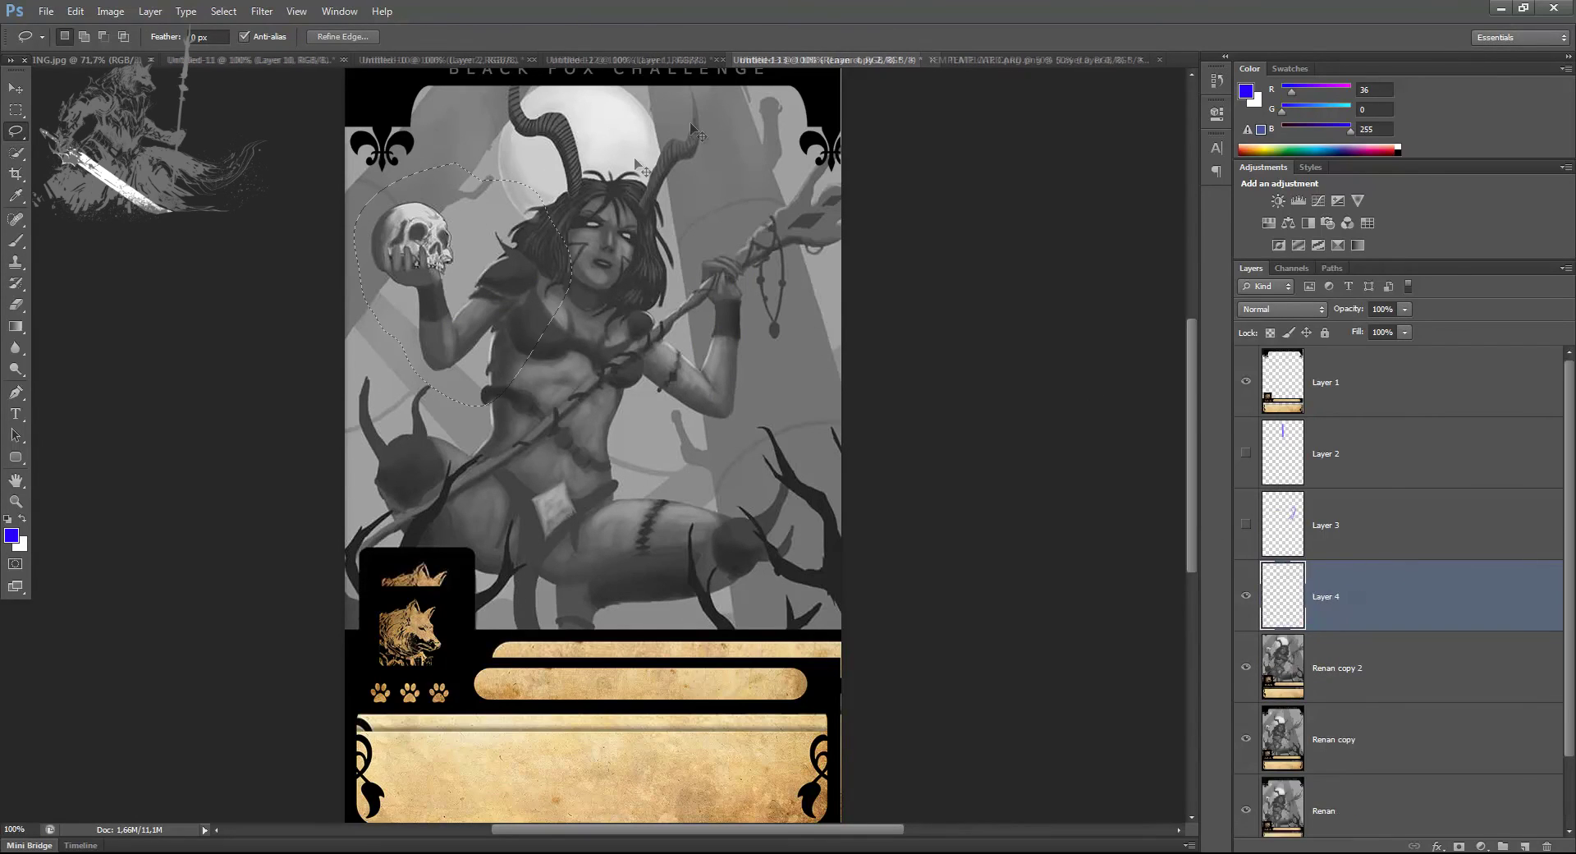
key("ctrl+t")
left_click(775, 36)
mouse_move(527, 311)
left_mouse_down()
mouse_move(509, 328)
mouse_move(527, 290)
left_mouse_up()
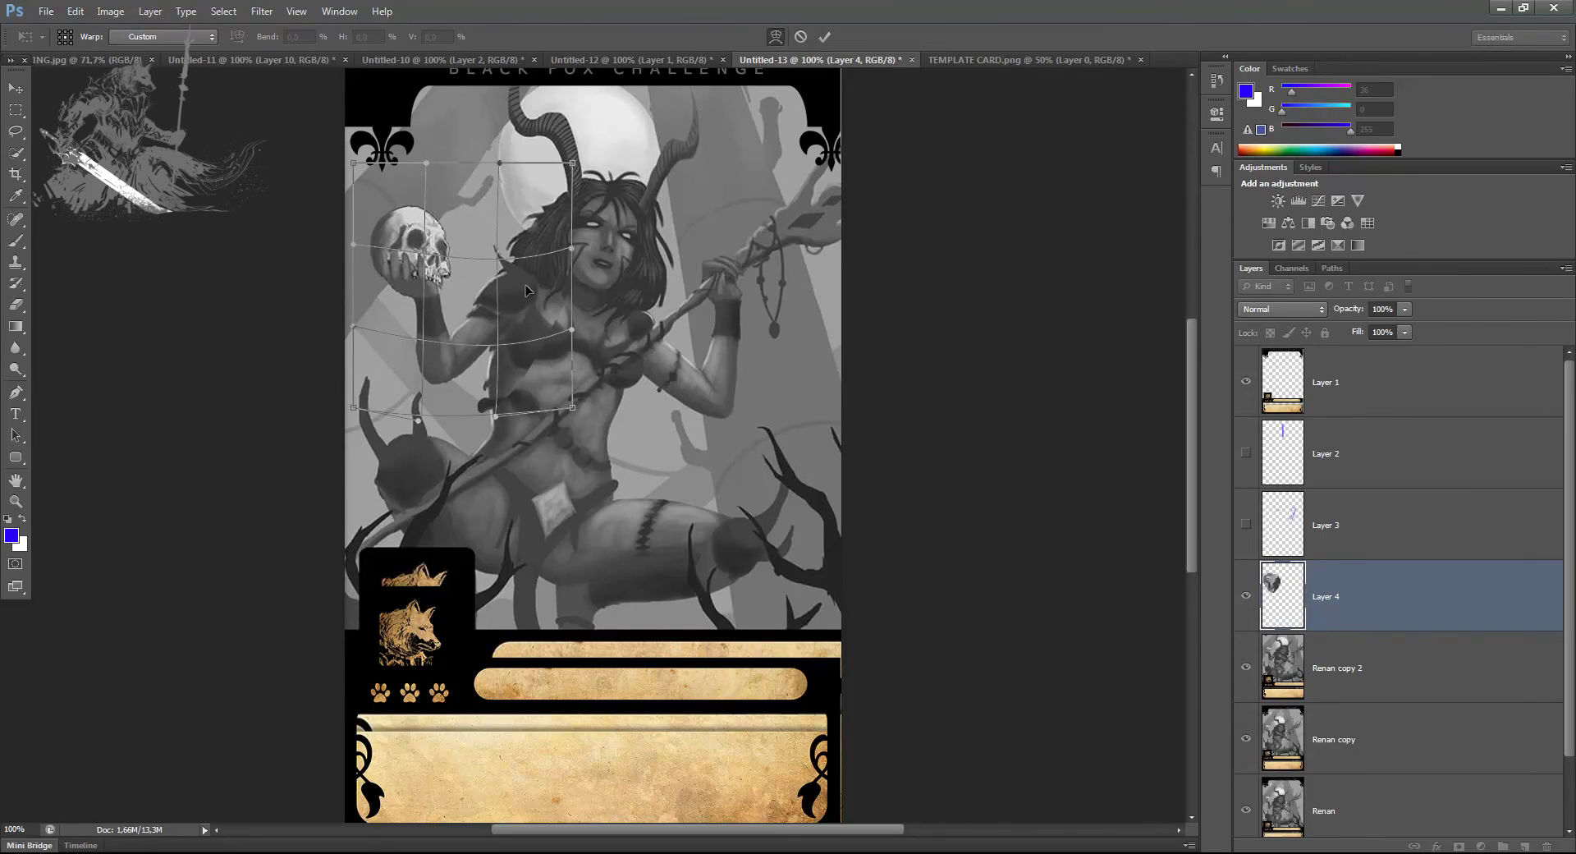
left_click_drag(429, 322, 517, 322)
key("Return")
Paint over the leftover edges of the warped arm beside the torso with greys sampled from the painting
key("b")
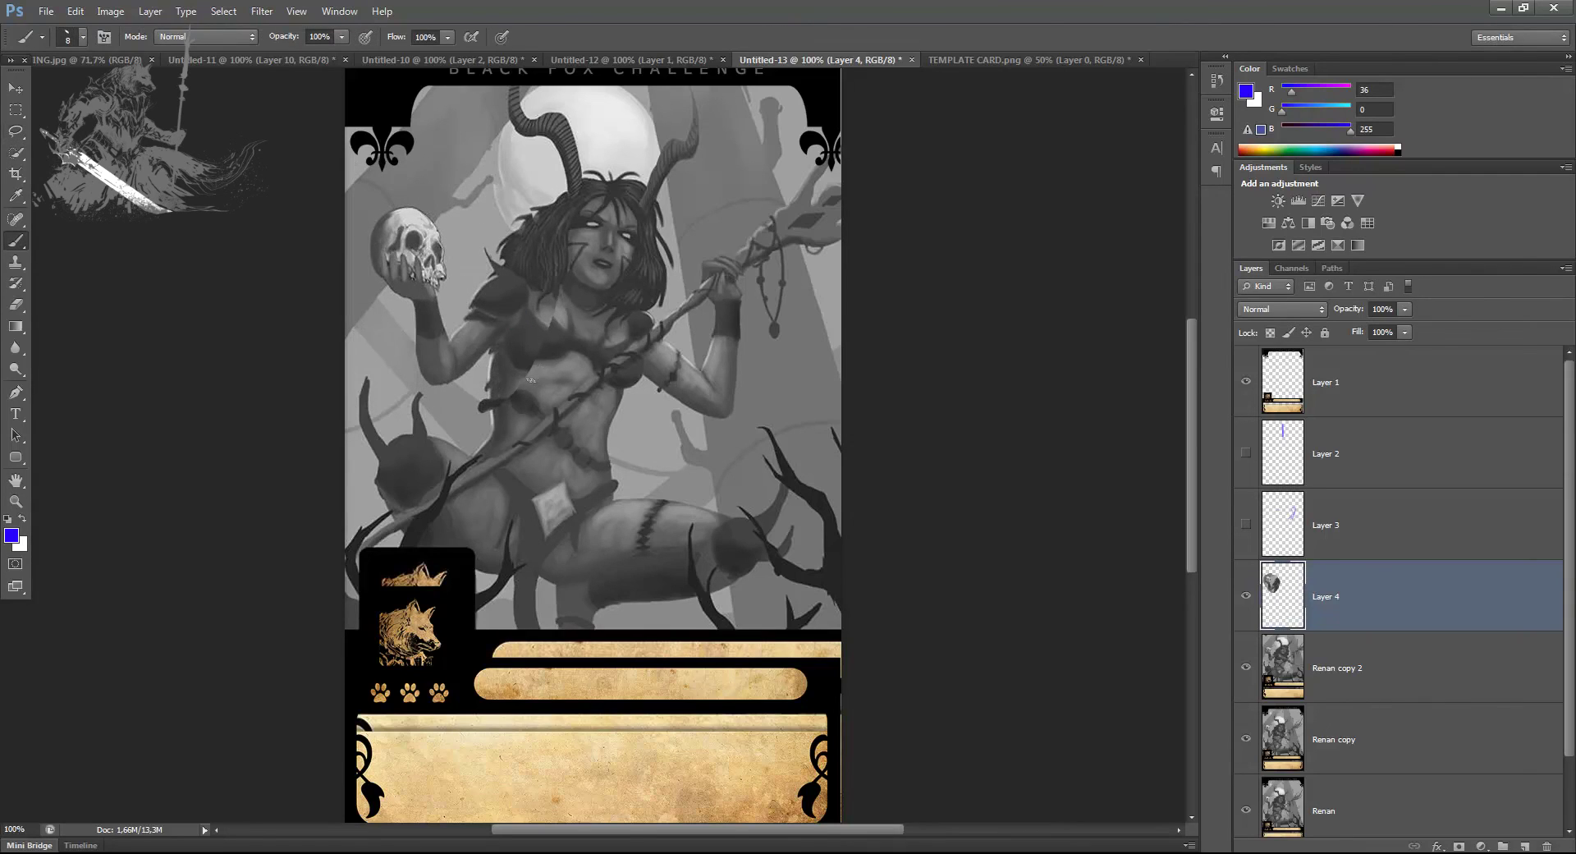
key("e")
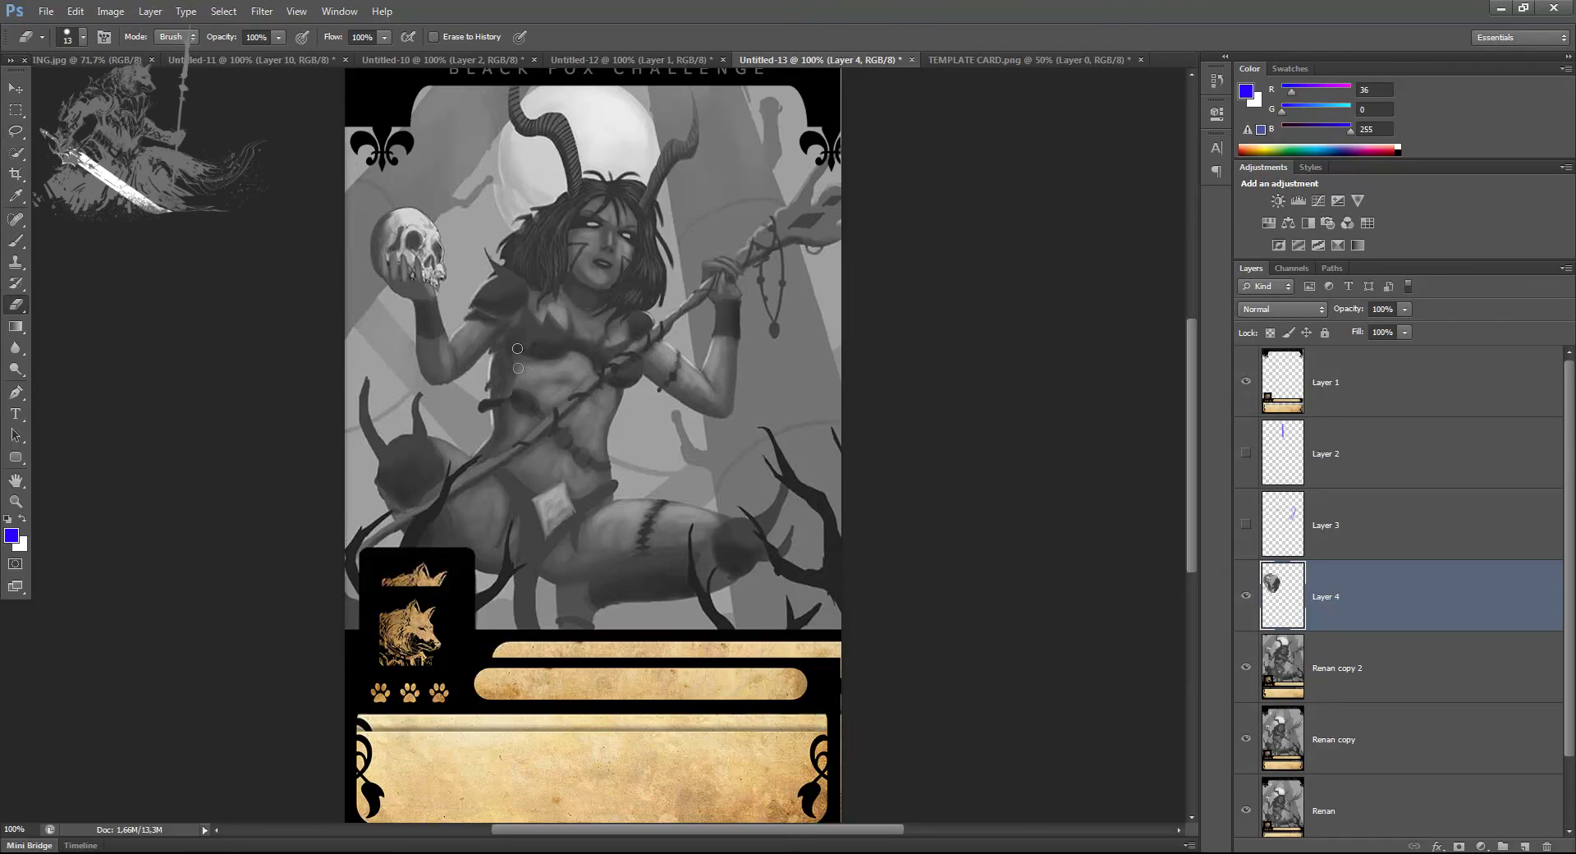
key("b")
left_click(540, 349, "alt")
left_click(488, 364, "alt")
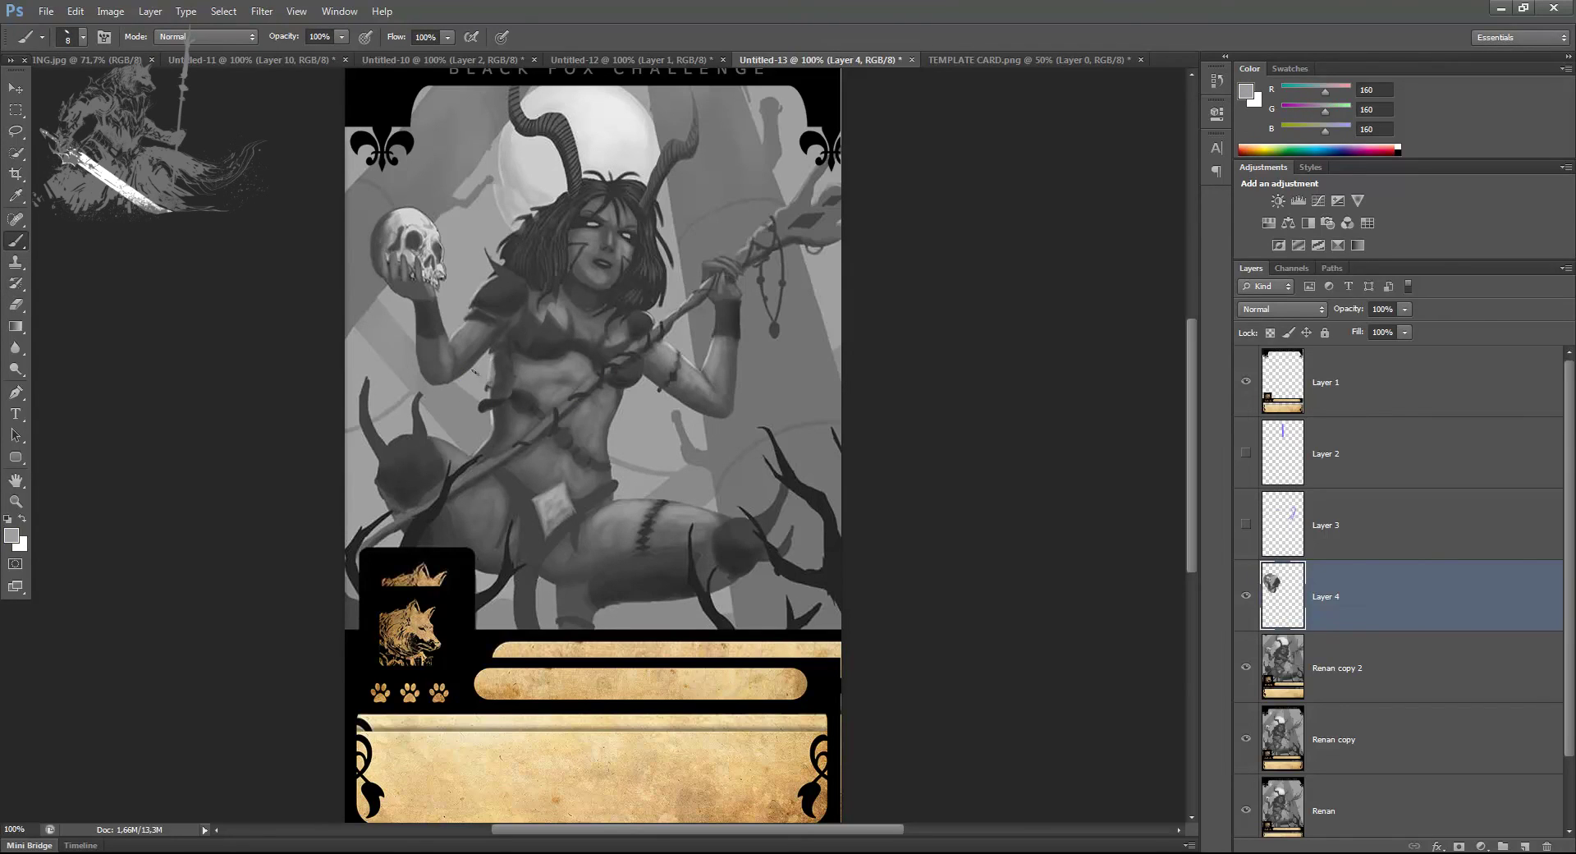
left_click_drag(484, 365, 490, 410)
left_click(498, 359, "alt")
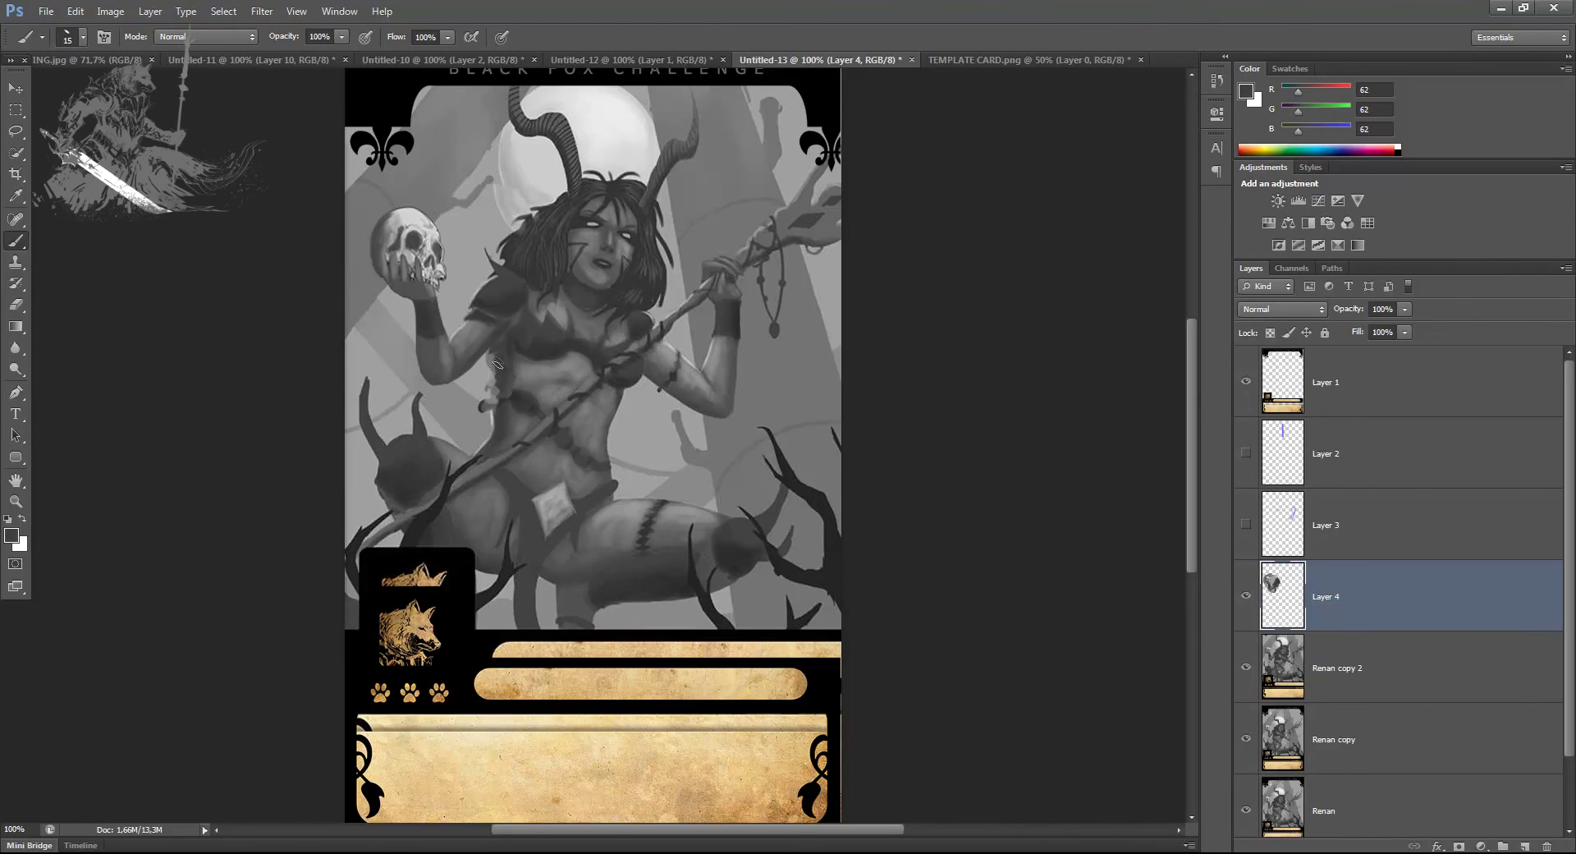
left_click(507, 393, "alt")
left_click_drag(501, 407, 491, 431)
Copy the head and horns from the enlarged painting into a new layer and place it above the warped arm layer
key("l")
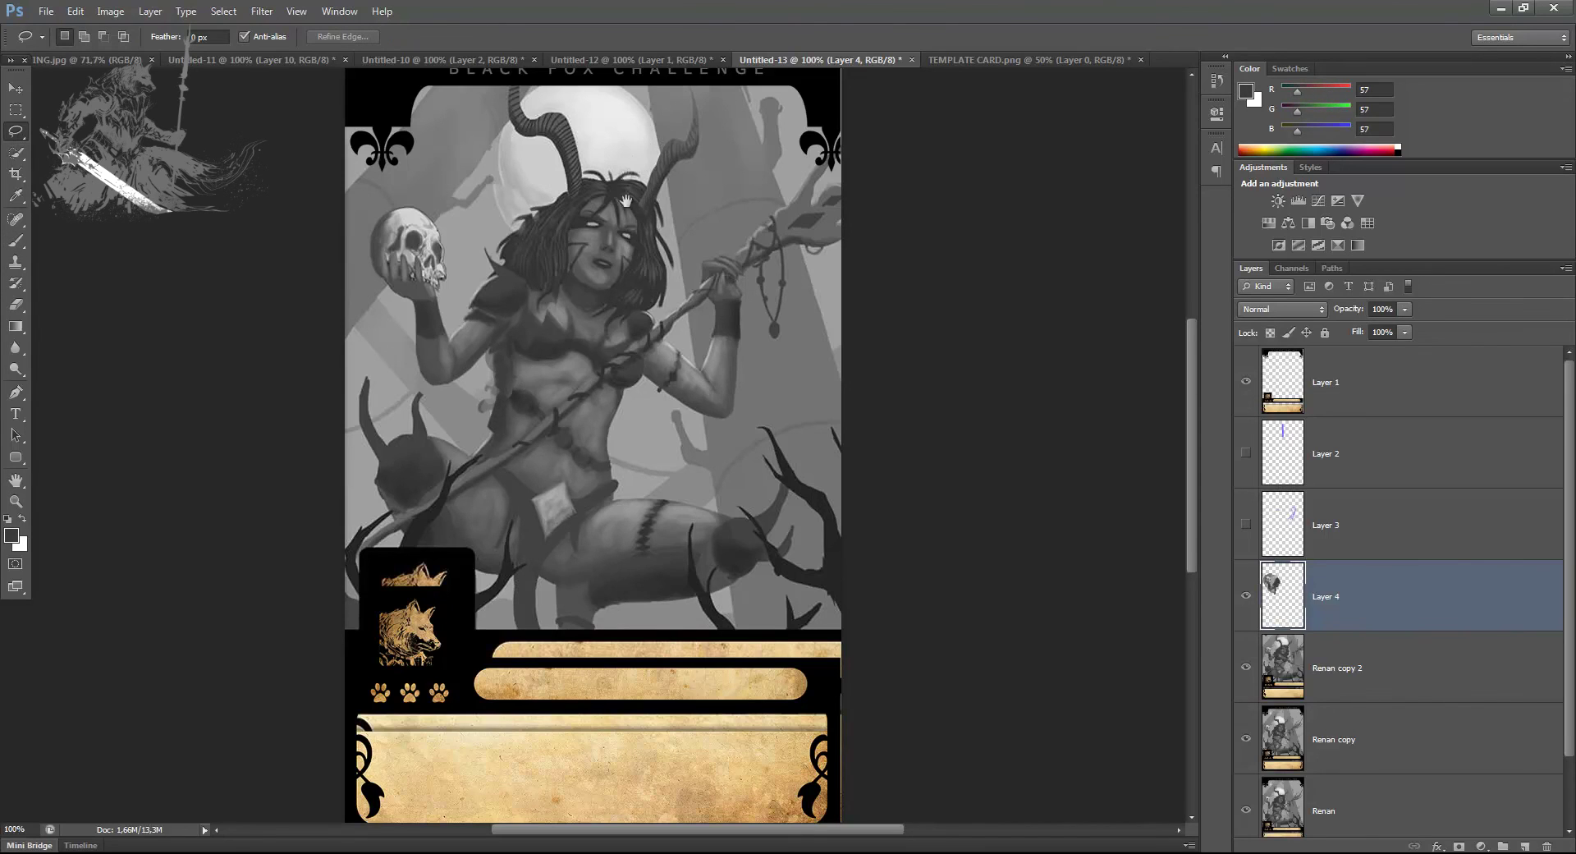
scroll(656, 136, "up", 2)
mouse_move(636, 203)
left_mouse_down()
mouse_move(699, 141)
mouse_move(703, 347)
mouse_move(627, 384)
mouse_move(544, 361)
mouse_move(507, 227)
mouse_move(575, 122)
left_mouse_up()
left_click(1317, 647)
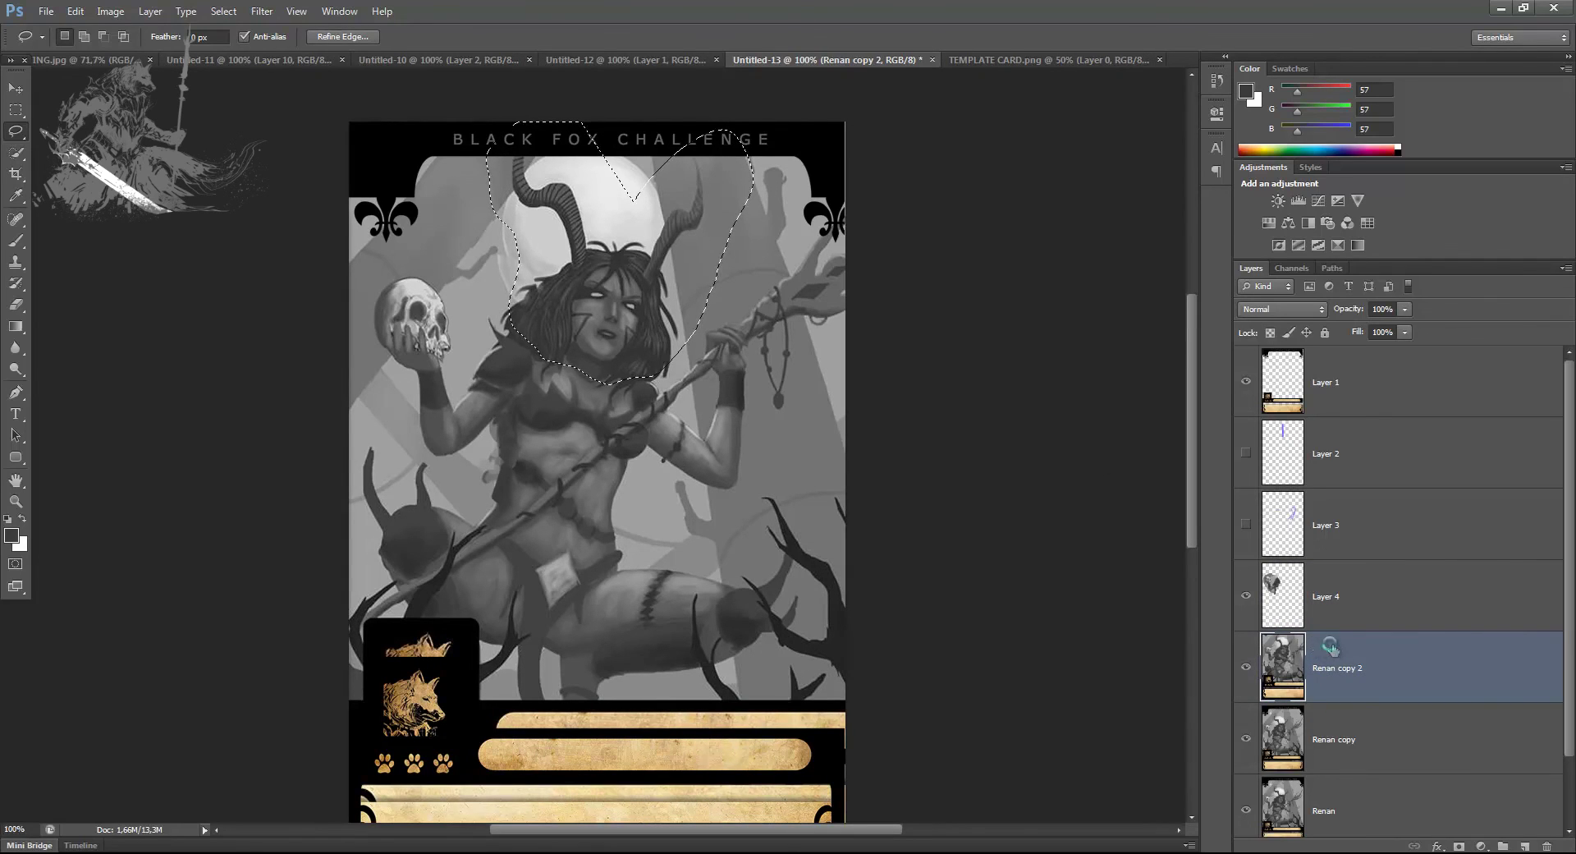
key("ctrl+j")
left_click_drag(1332, 654, 1338, 574)
key("v")
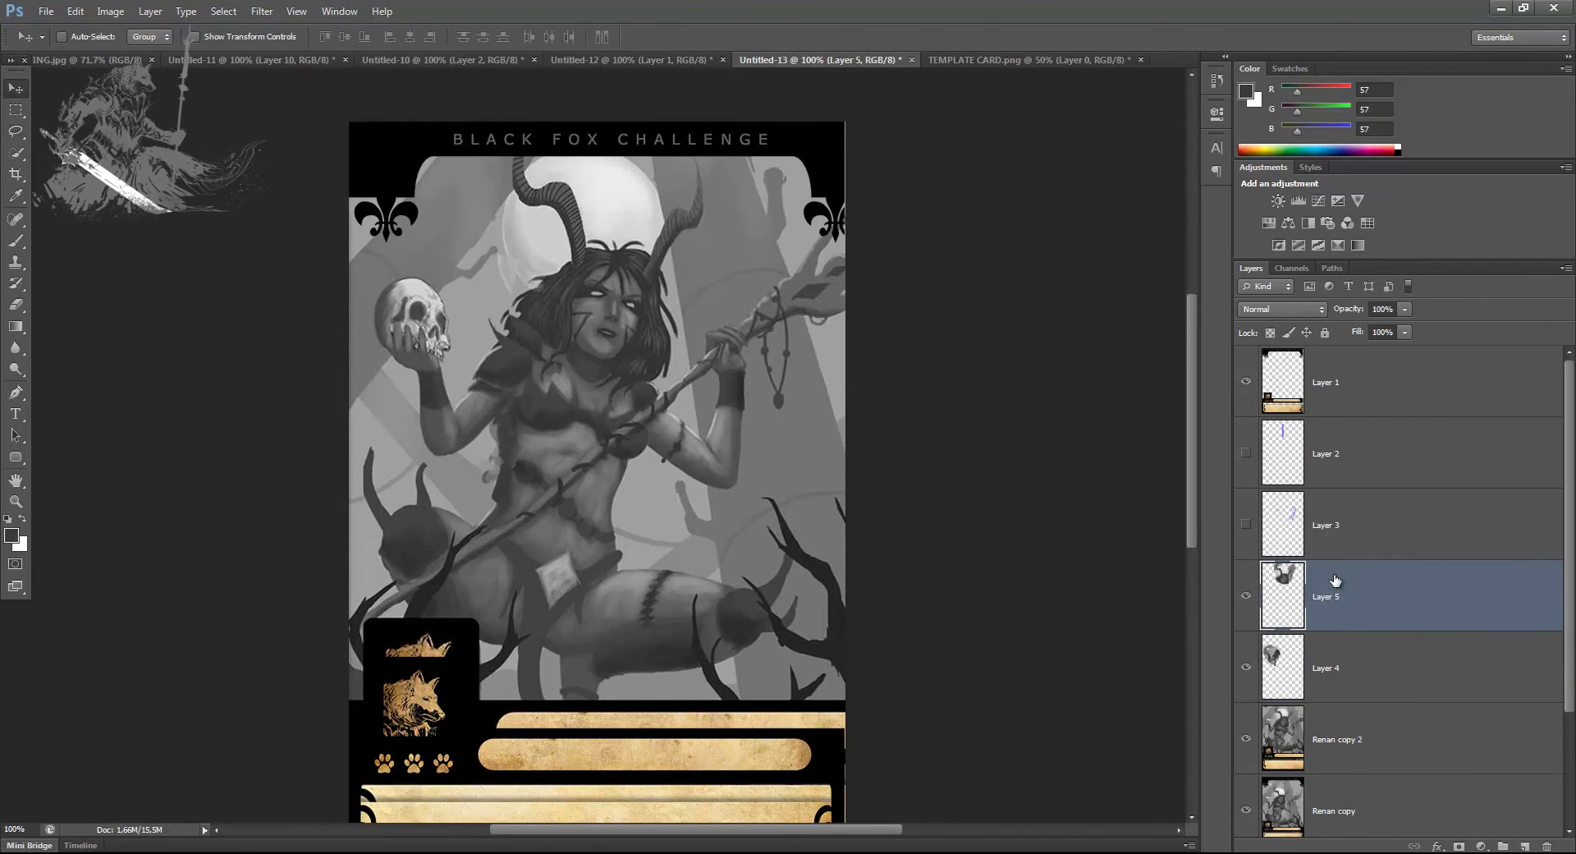
Scale the copied head and horns down slightly around the neck
key("ctrl+t")
left_click_drag(620, 250, 602, 354)
left_click_drag(753, 120, 743, 129)
key("Return")
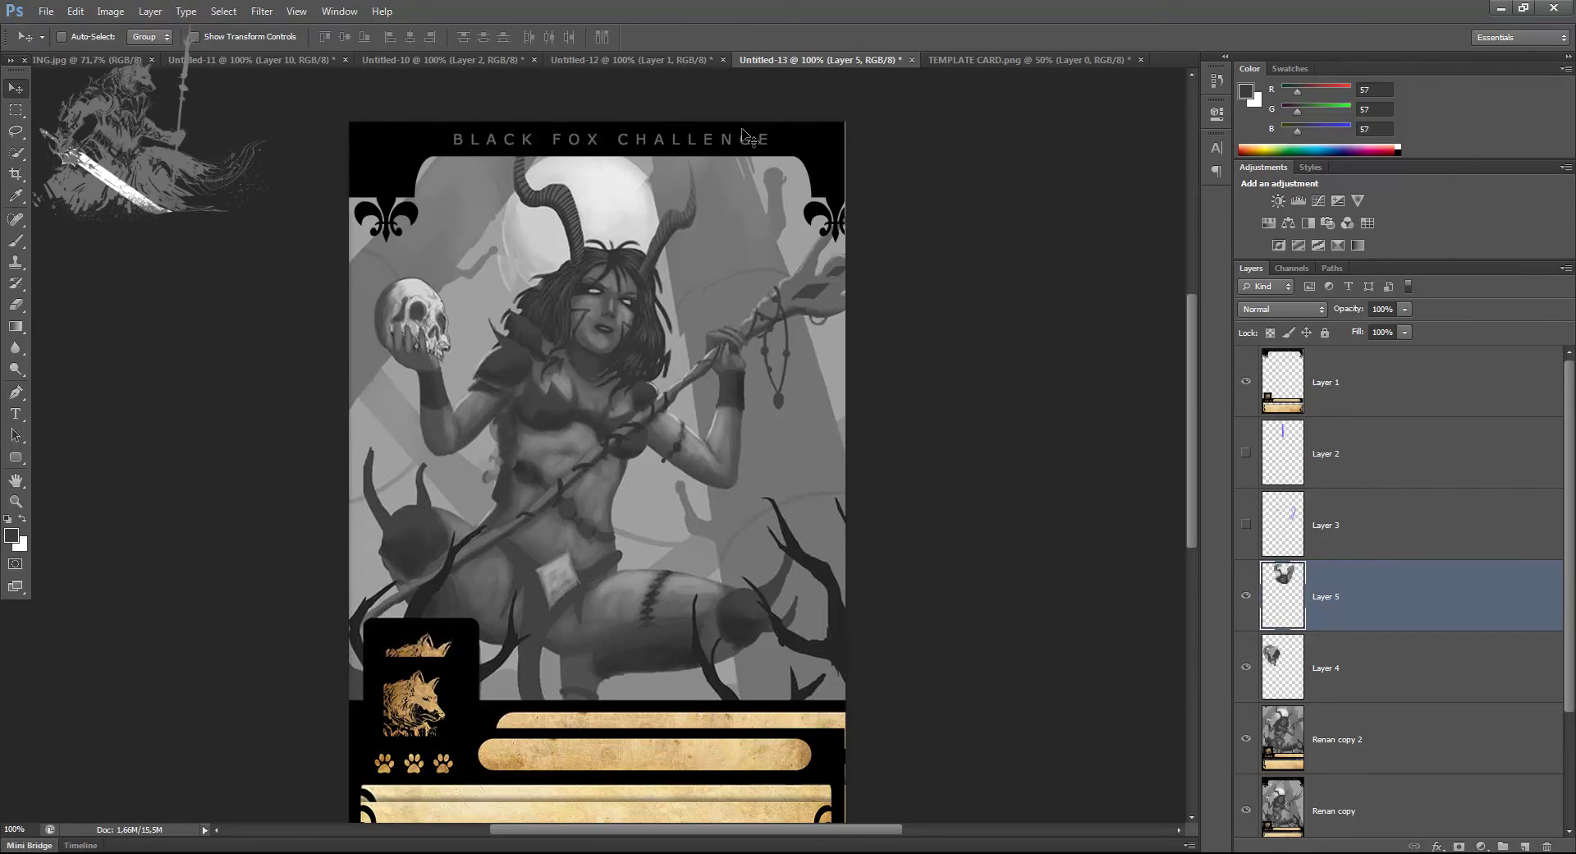
Blend the resized head into the figure by painting sampled greys around the hair, shoulders and upper chest
key("b")
left_click(514, 281, "alt")
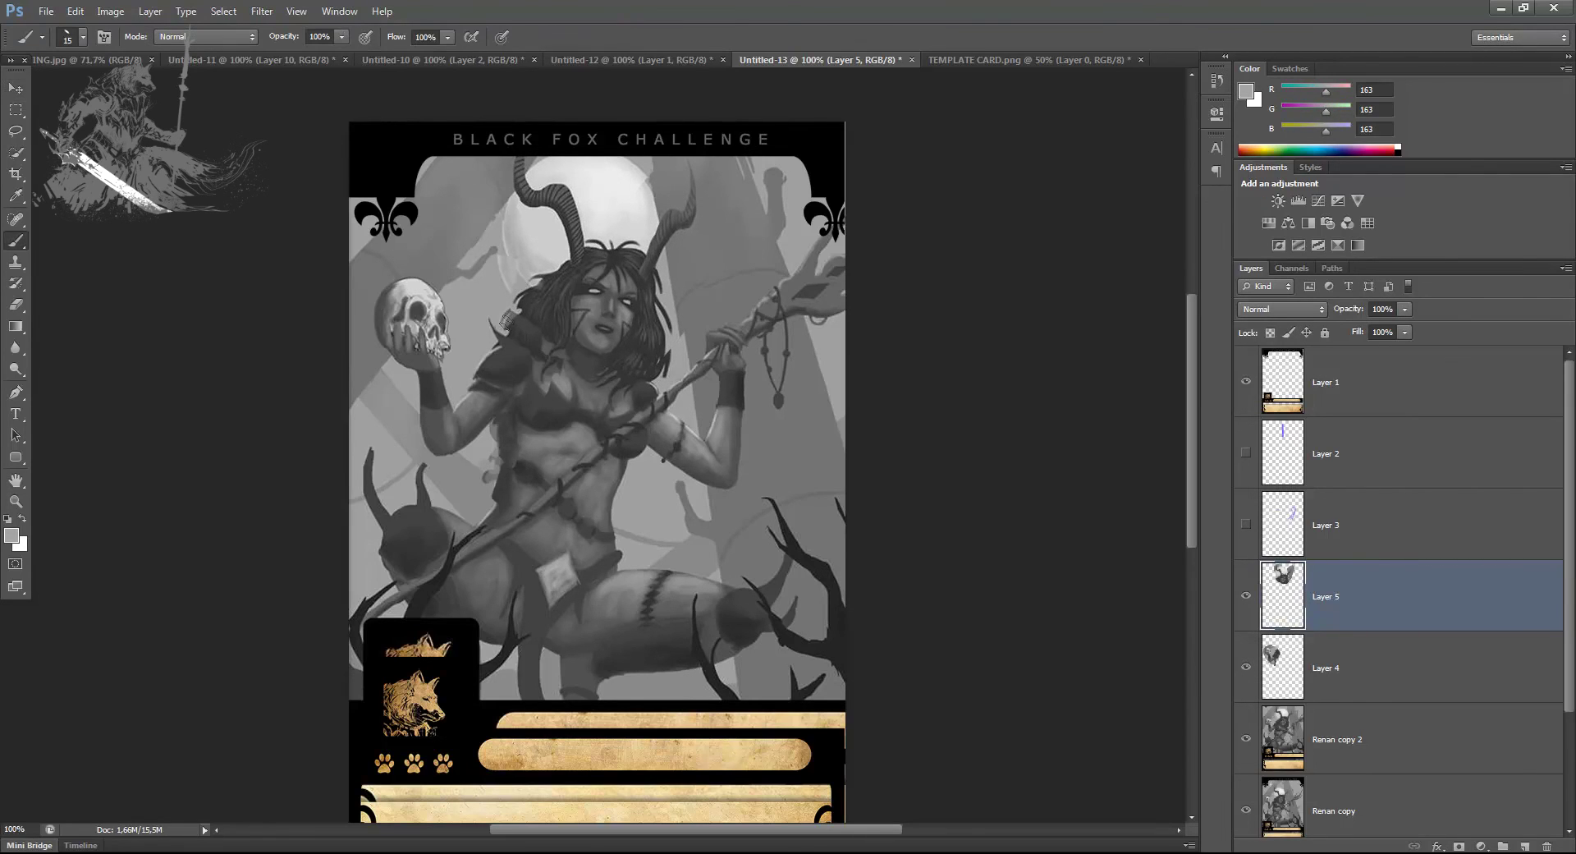
left_click(541, 316, "alt")
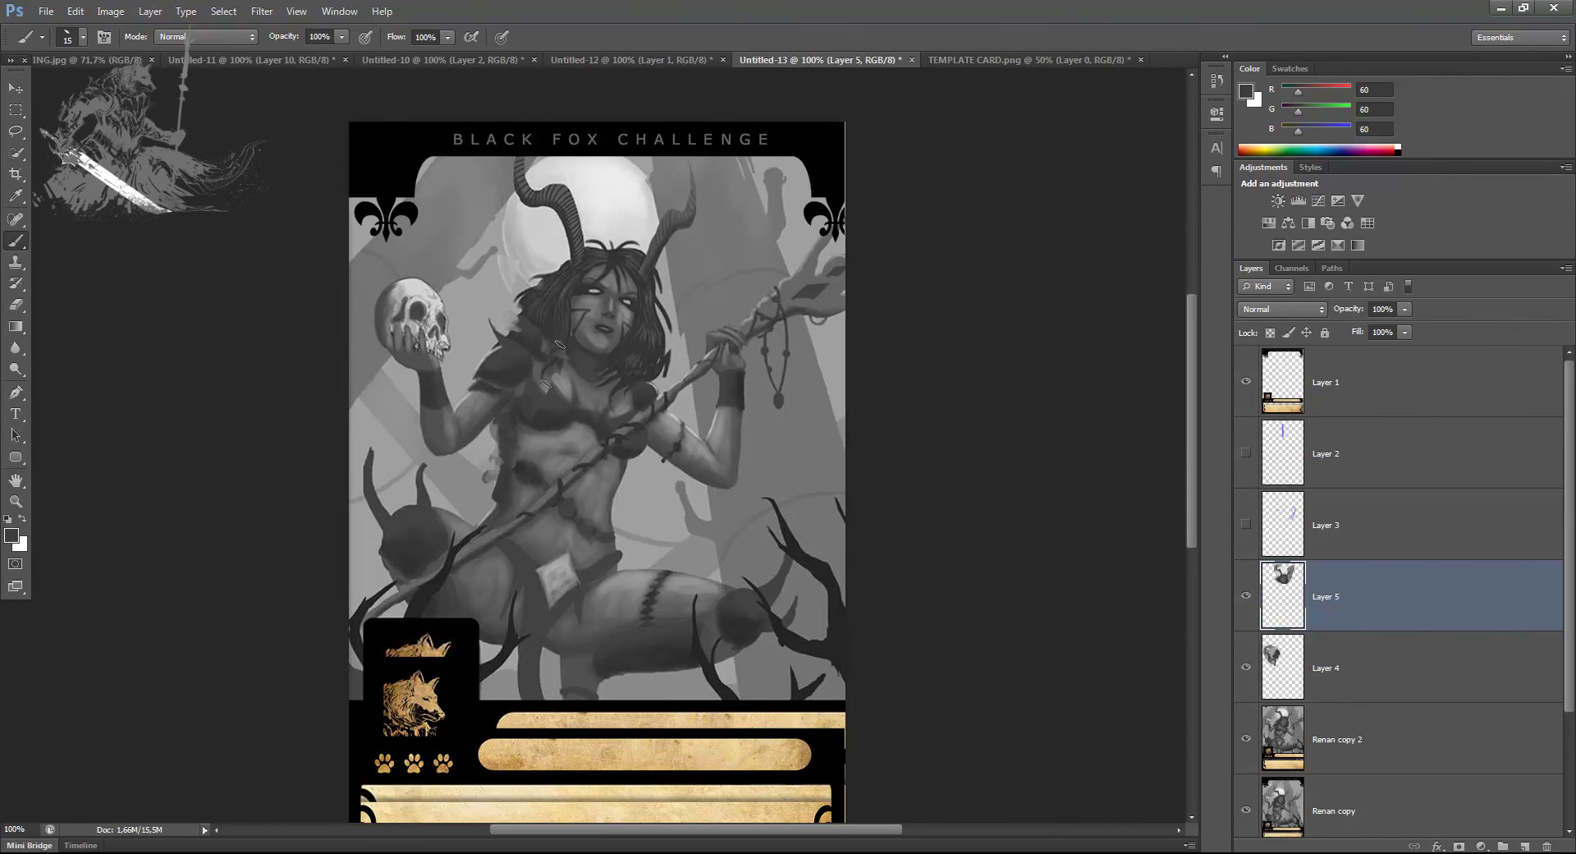
left_click(553, 316, "alt")
left_click(548, 368, "alt")
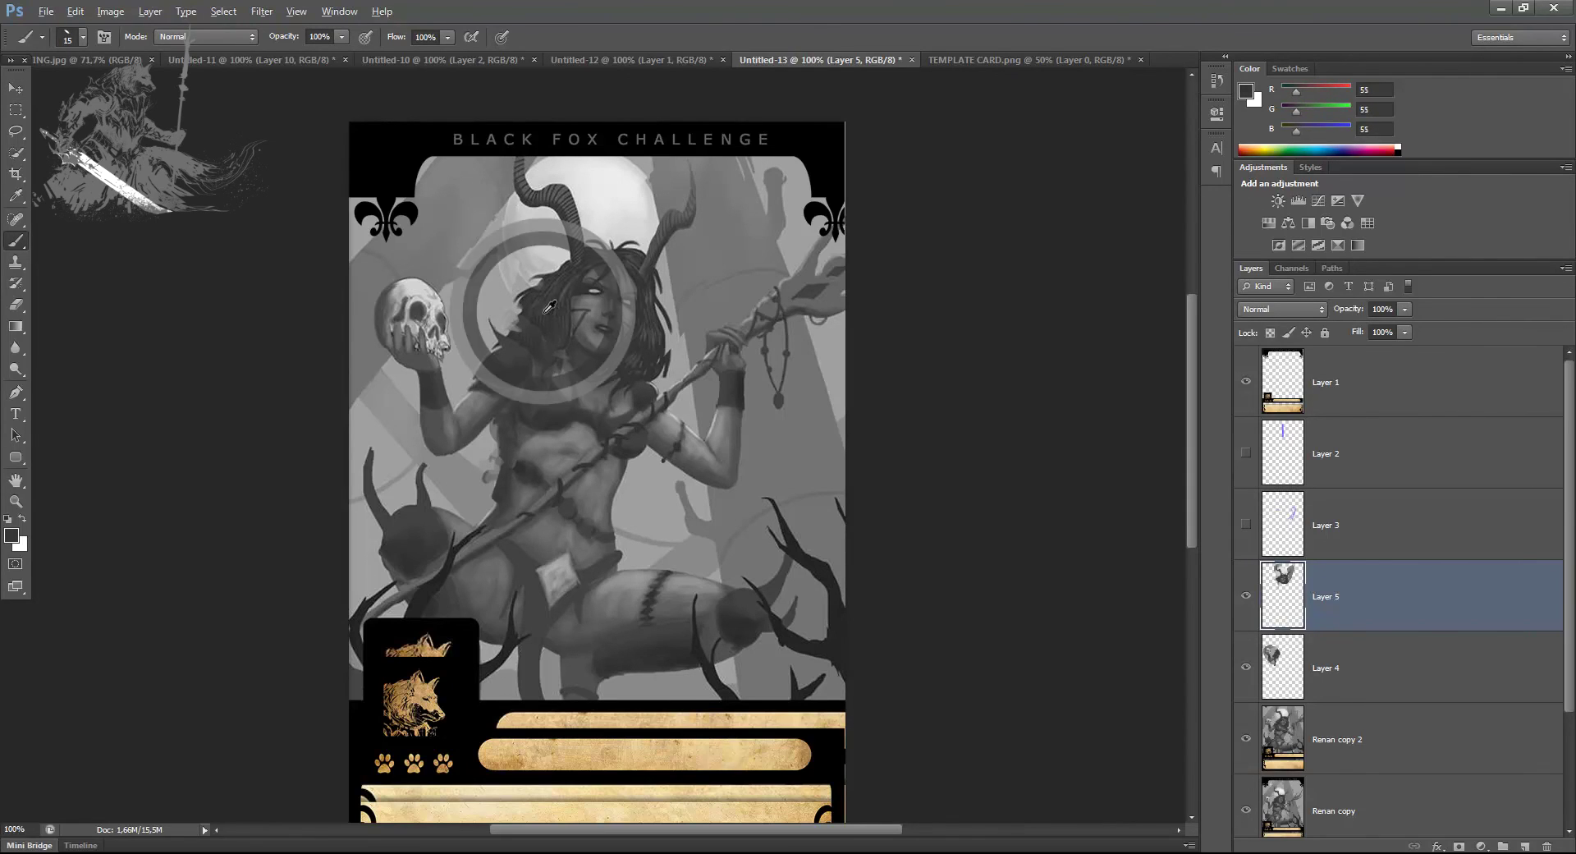
left_click(544, 320, "alt")
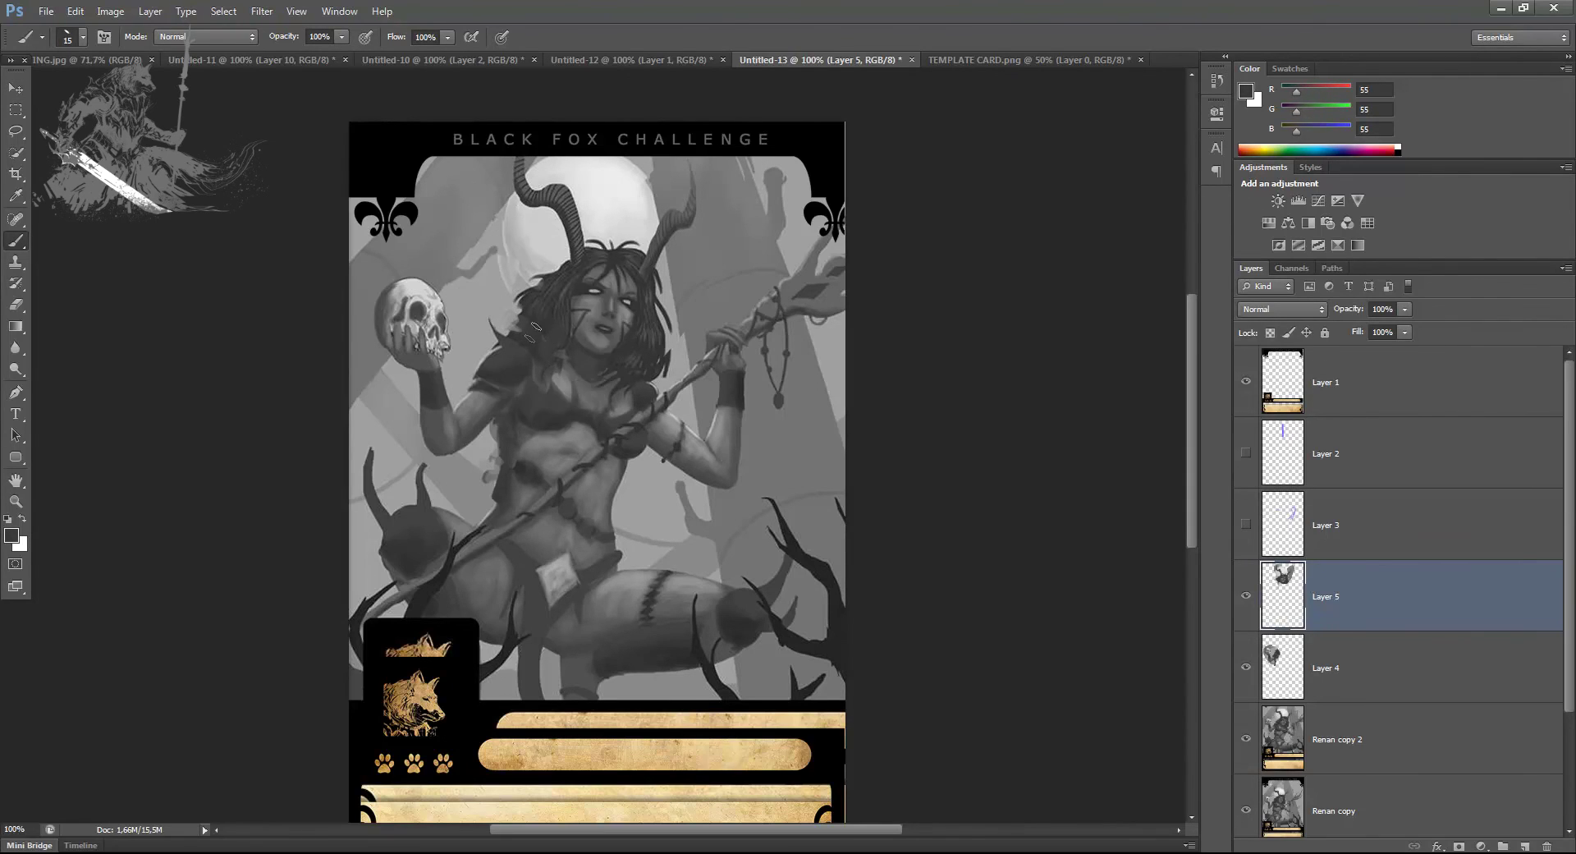
left_click(643, 393, "alt")
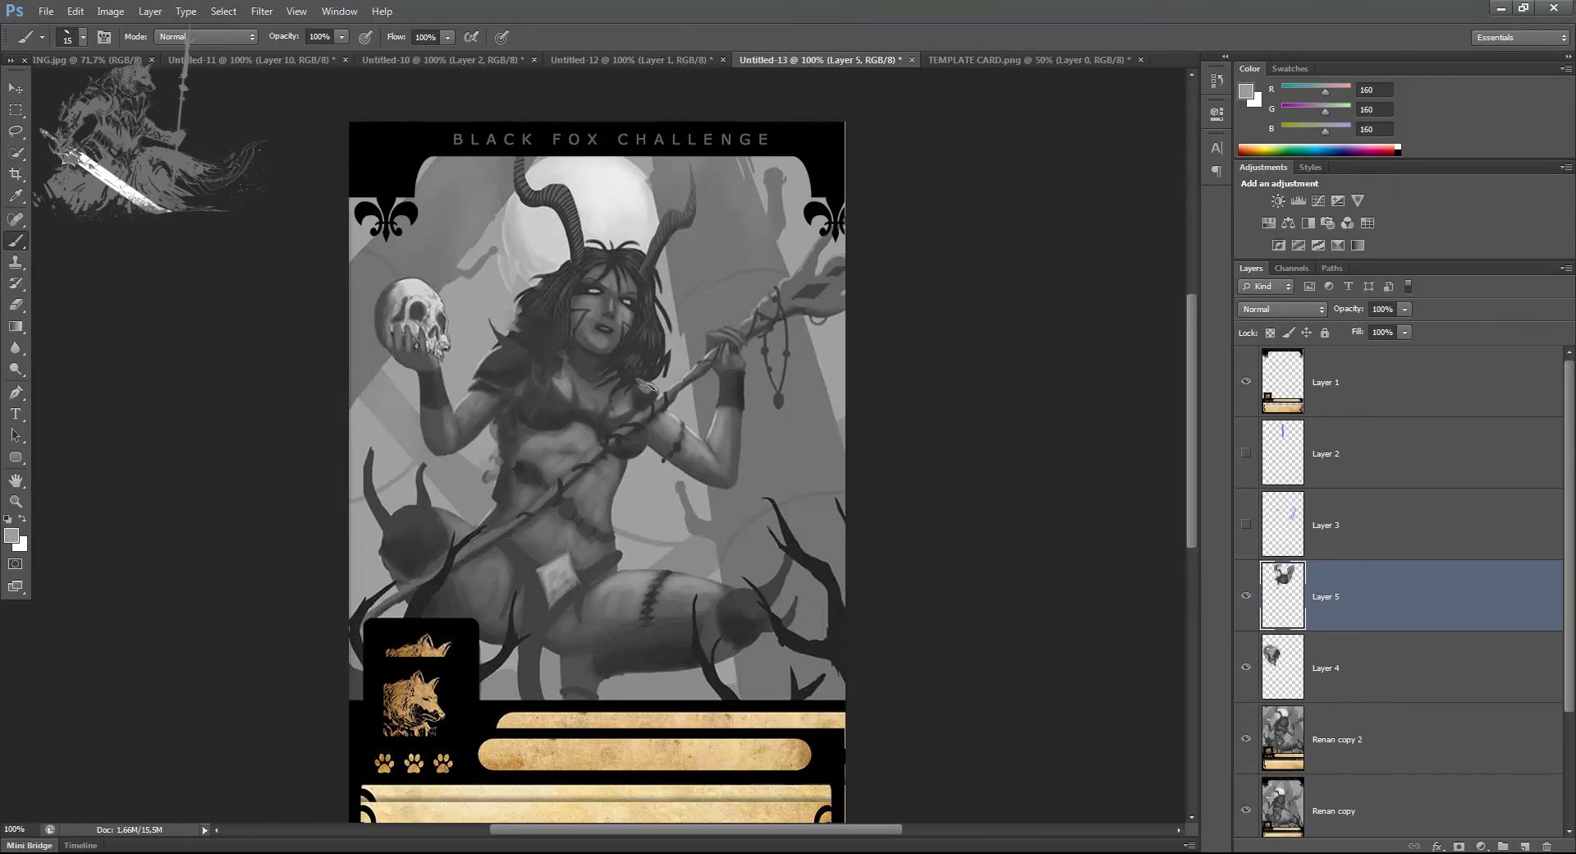
left_click(637, 399, "alt")
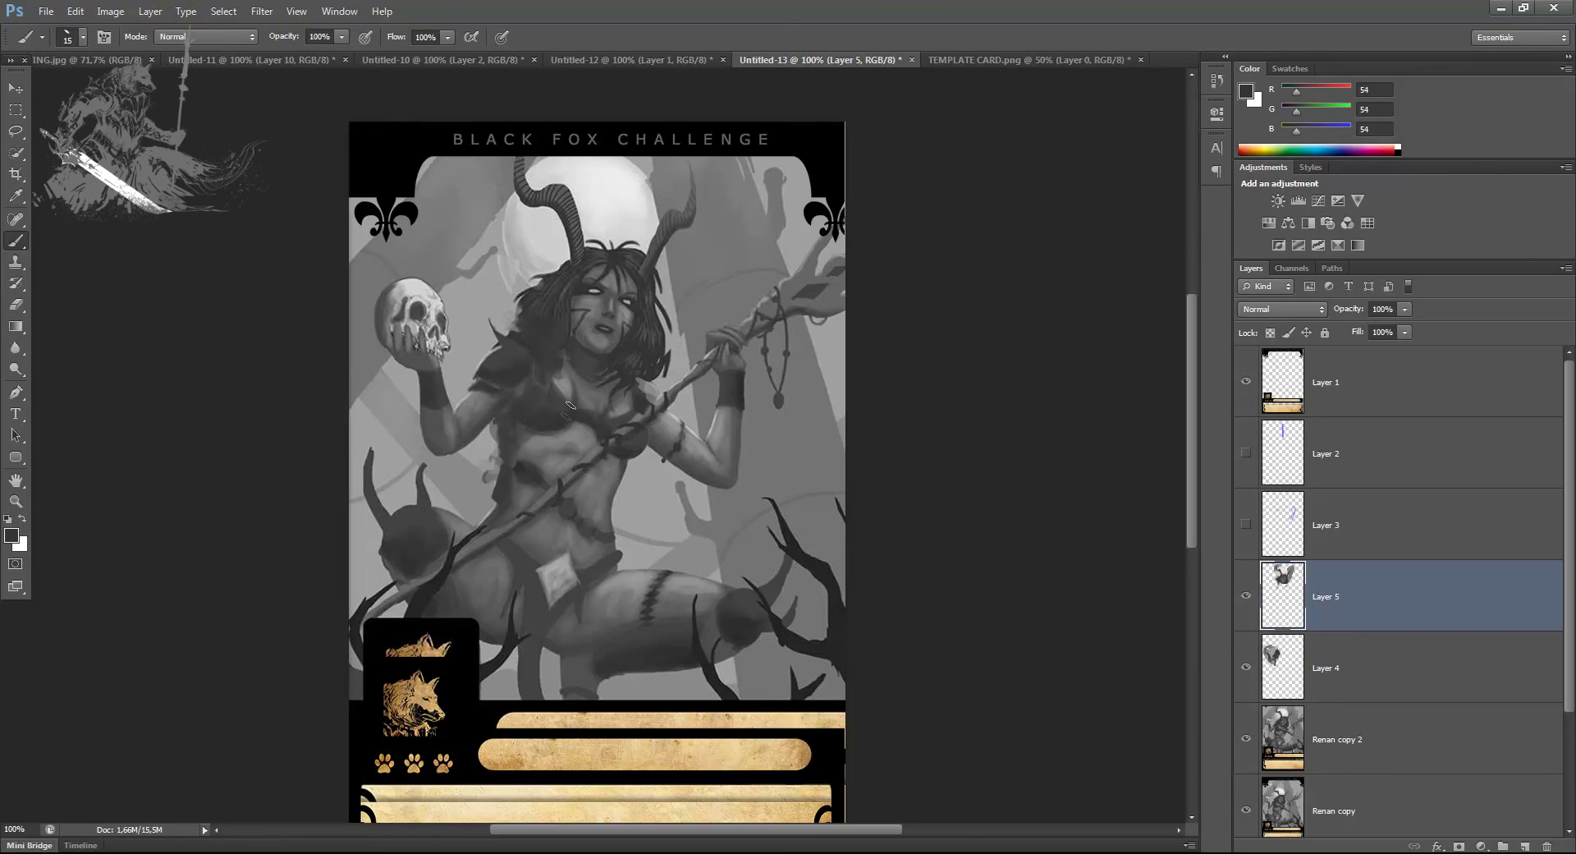
left_click(648, 399, "alt")
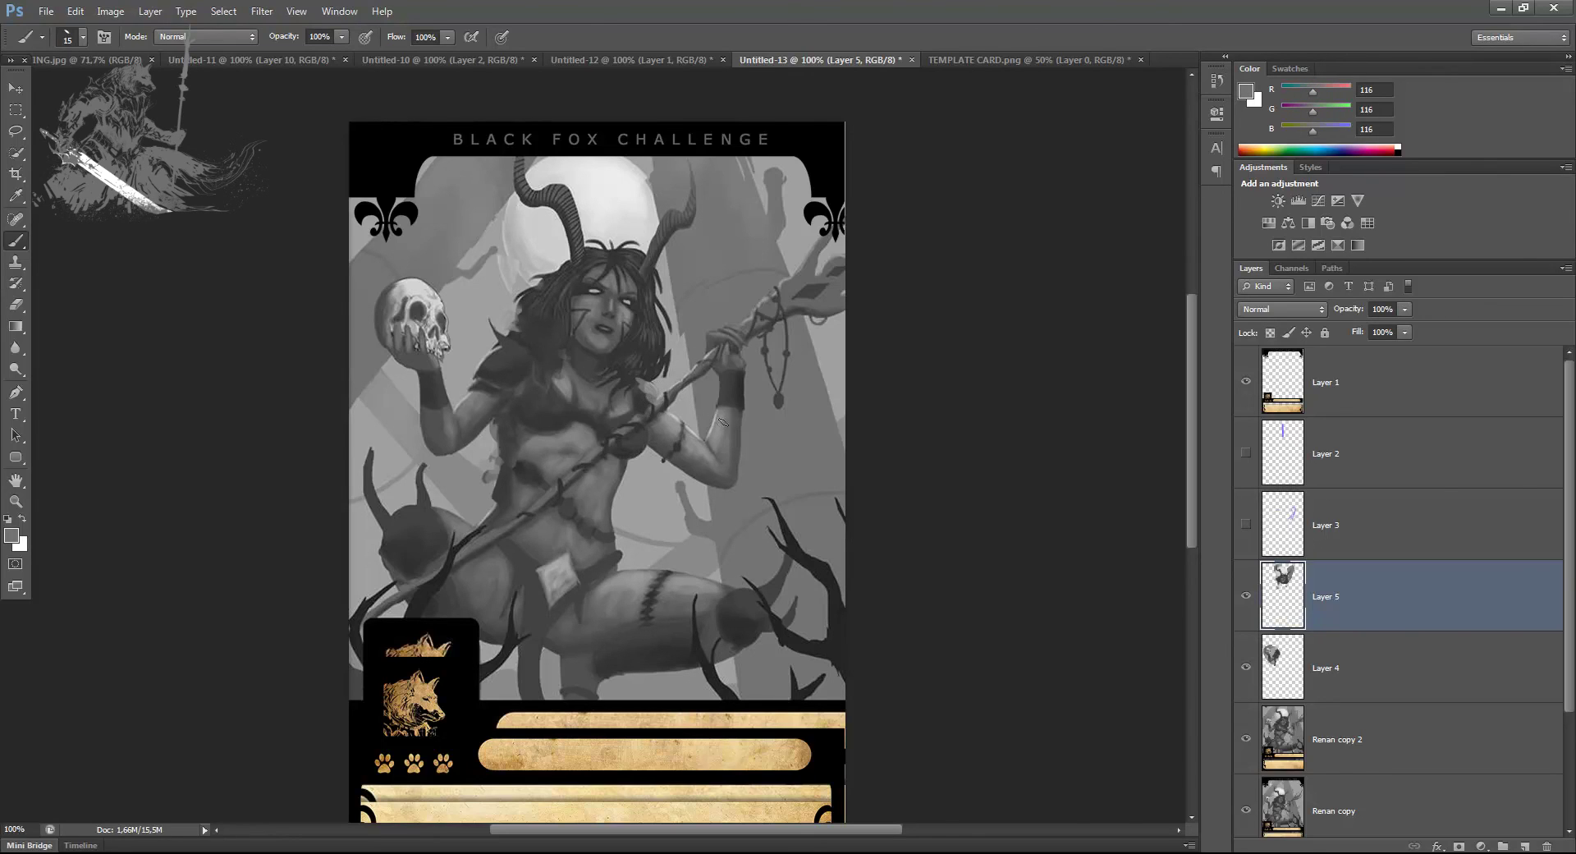
Draw red correction marks (255, 0, 0) on a new layer over the staff arm, hand, eyes and jaw
key("ctrl+shift+alt+n")
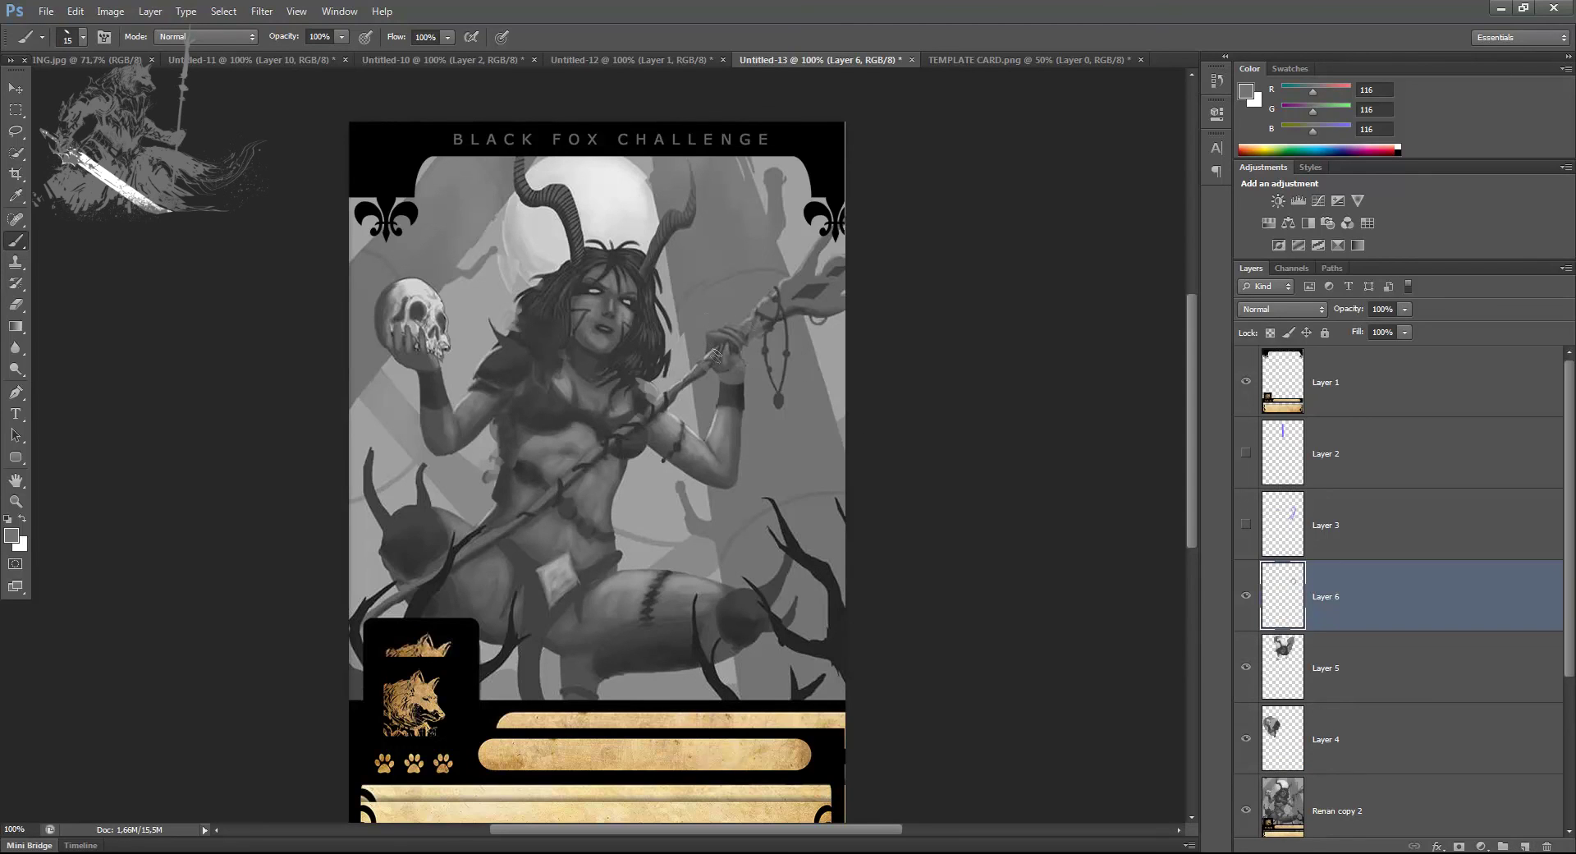
left_click(14, 536)
left_click_drag(385, 345, 428, 284)
left_click(612, 292)
mouse_move(714, 345)
left_mouse_down()
mouse_move(694, 370)
mouse_move(741, 320)
mouse_move(702, 351)
mouse_move(721, 379)
left_mouse_up()
key("ctrl+z")
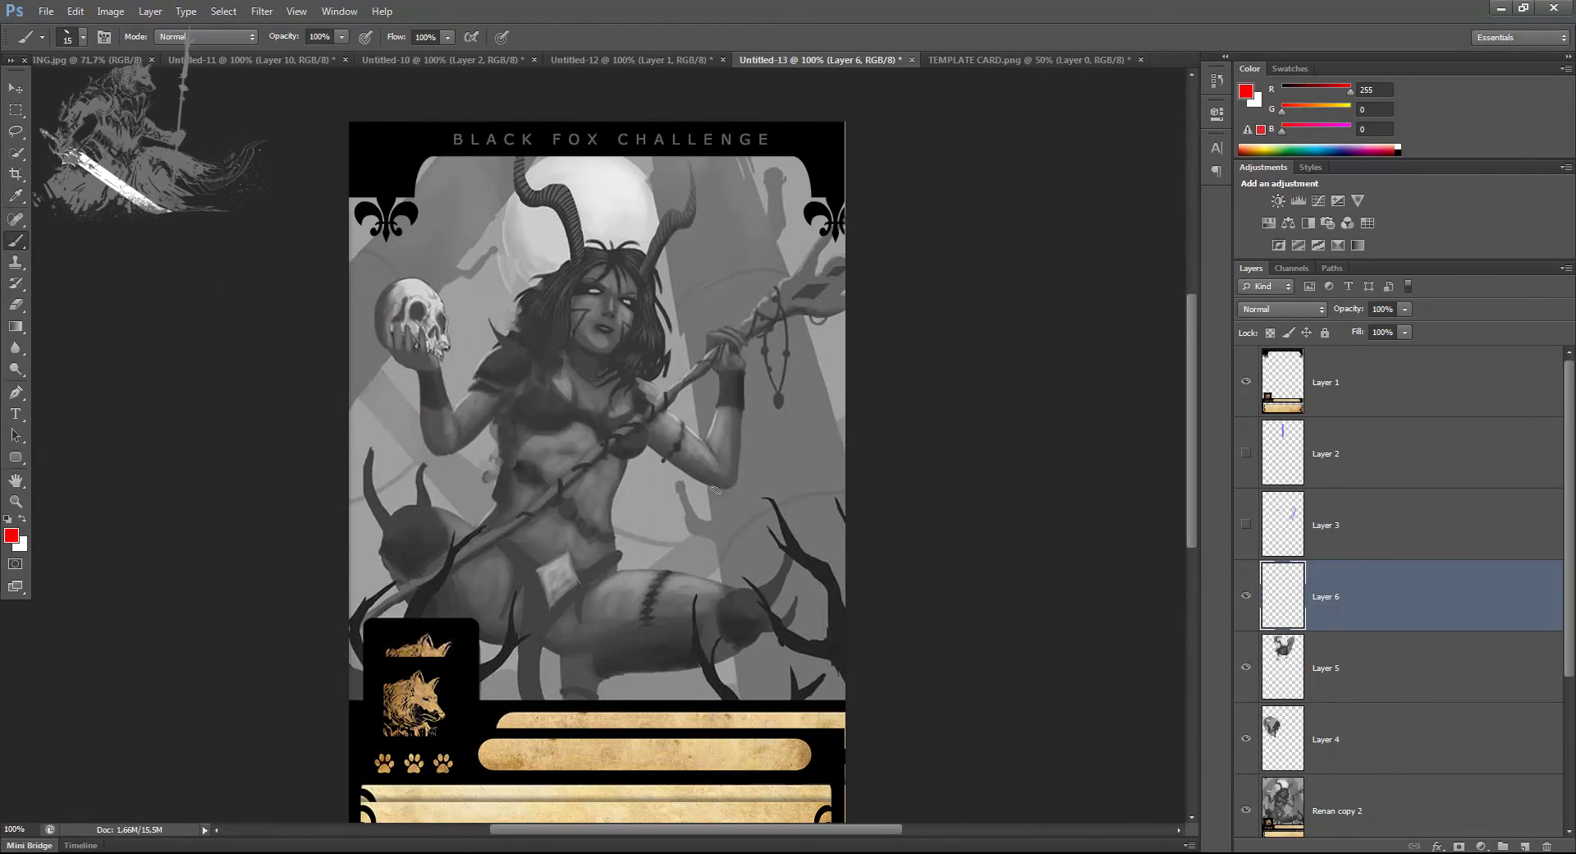
mouse_move(756, 394)
left_mouse_down()
mouse_move(728, 457)
mouse_move(756, 352)
mouse_move(709, 471)
left_mouse_up()
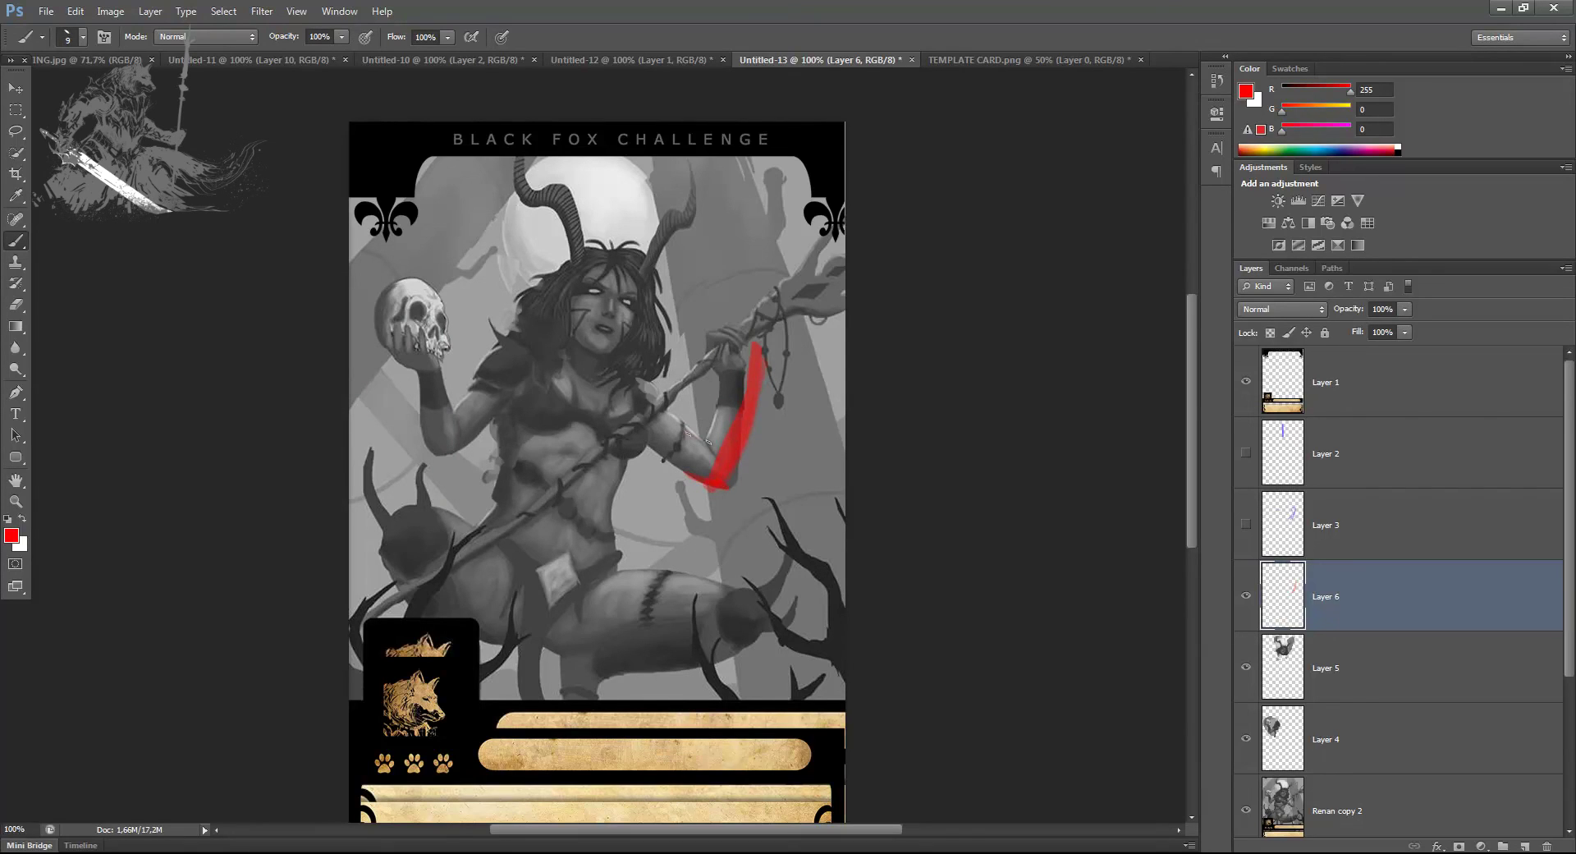
mouse_move(696, 443)
left_mouse_down()
mouse_move(732, 360)
mouse_move(730, 312)
left_mouse_up()
left_click_drag(726, 381, 732, 461)
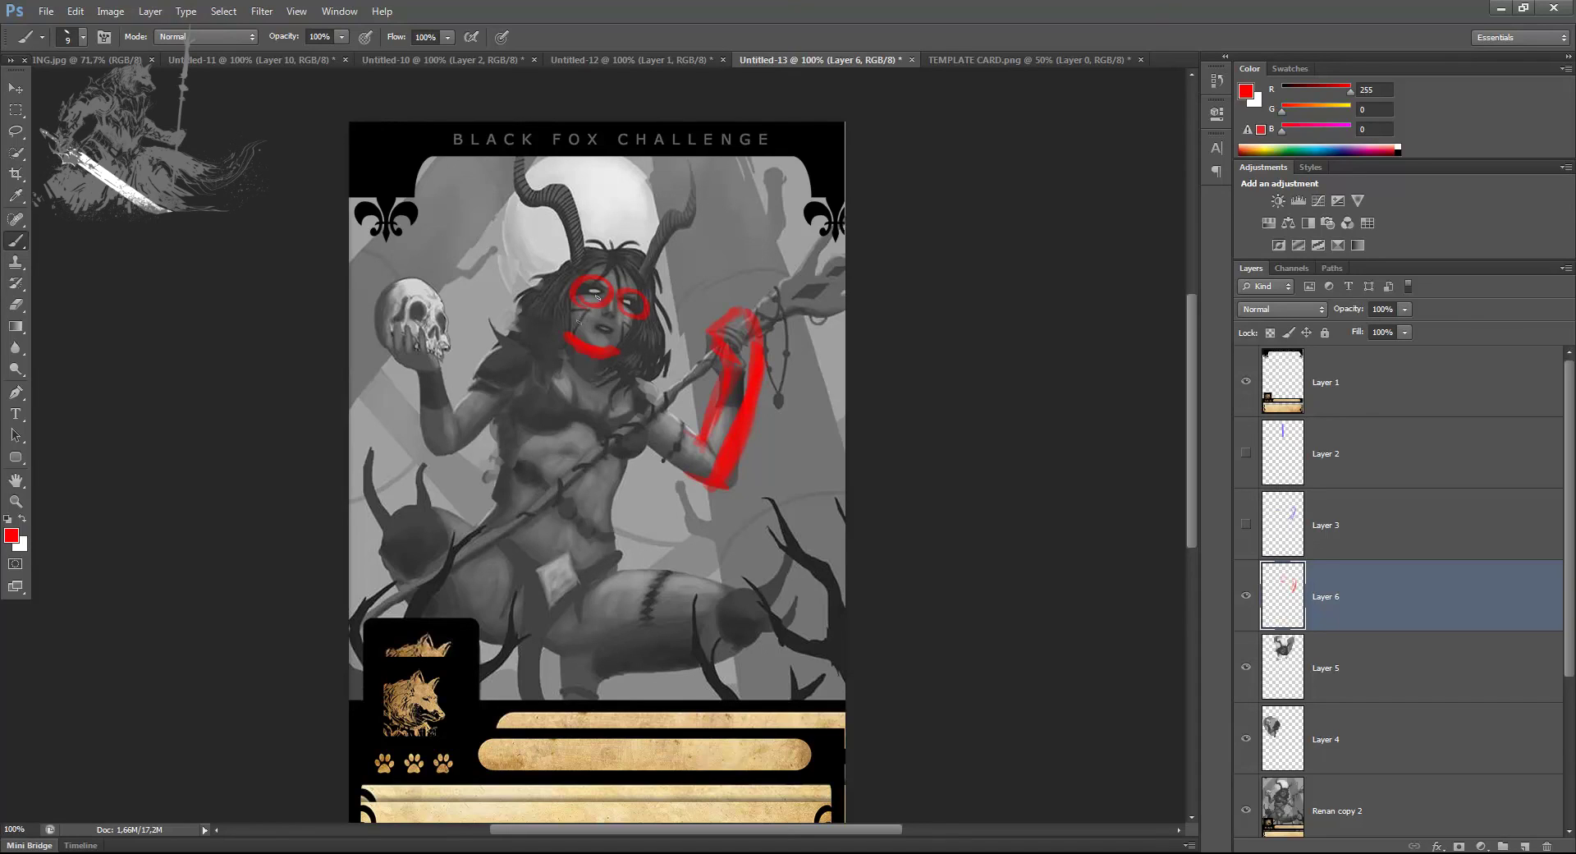
Compare the figure with and without the red correction layer, and leave that layer hidden
left_click(1246, 596)
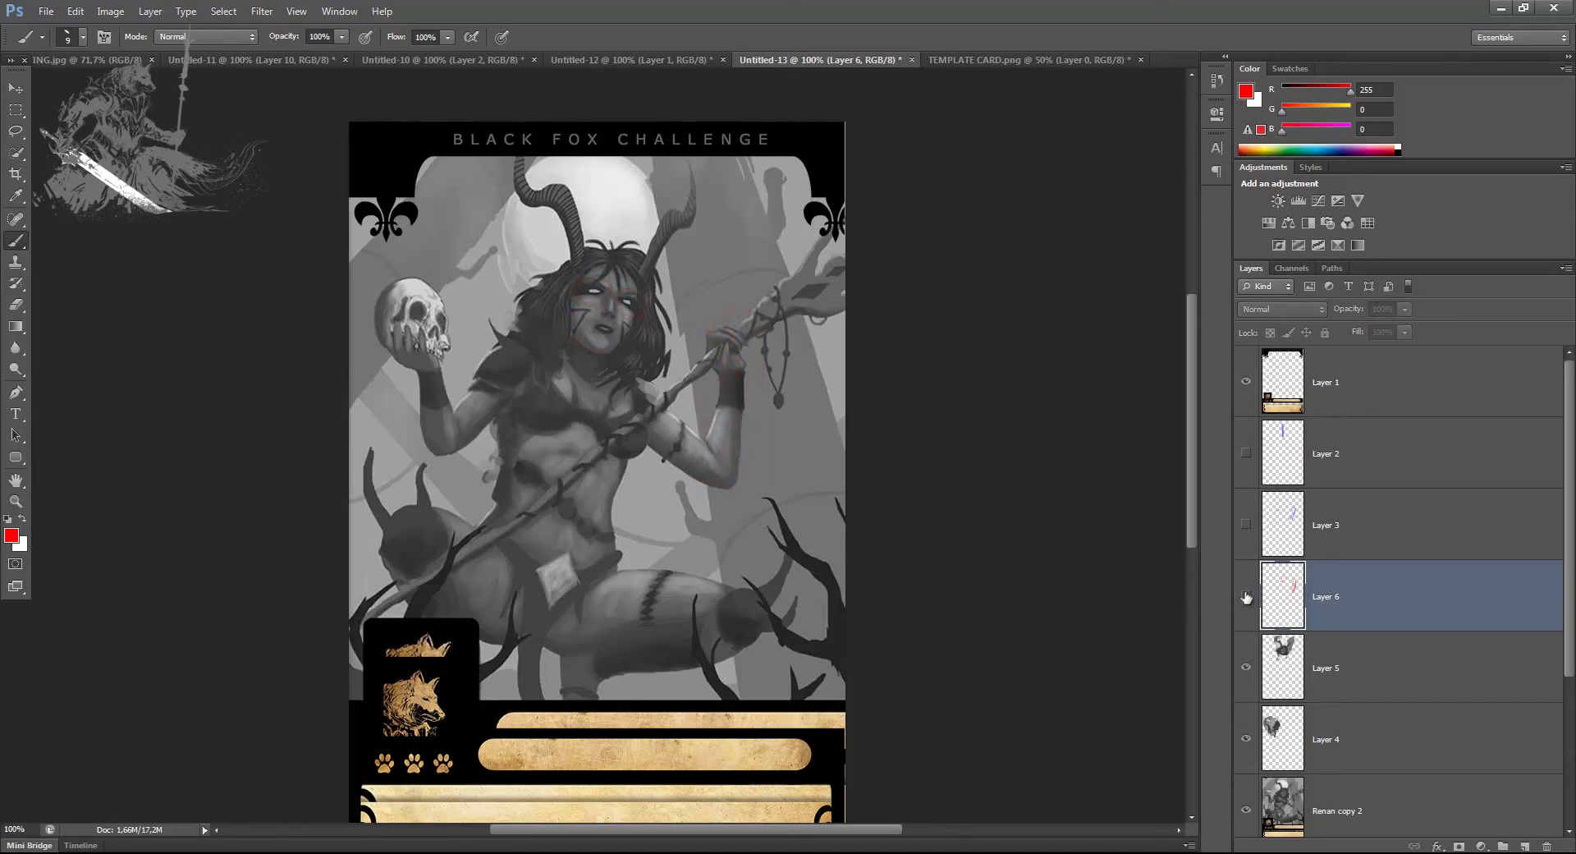
left_click(1246, 597)
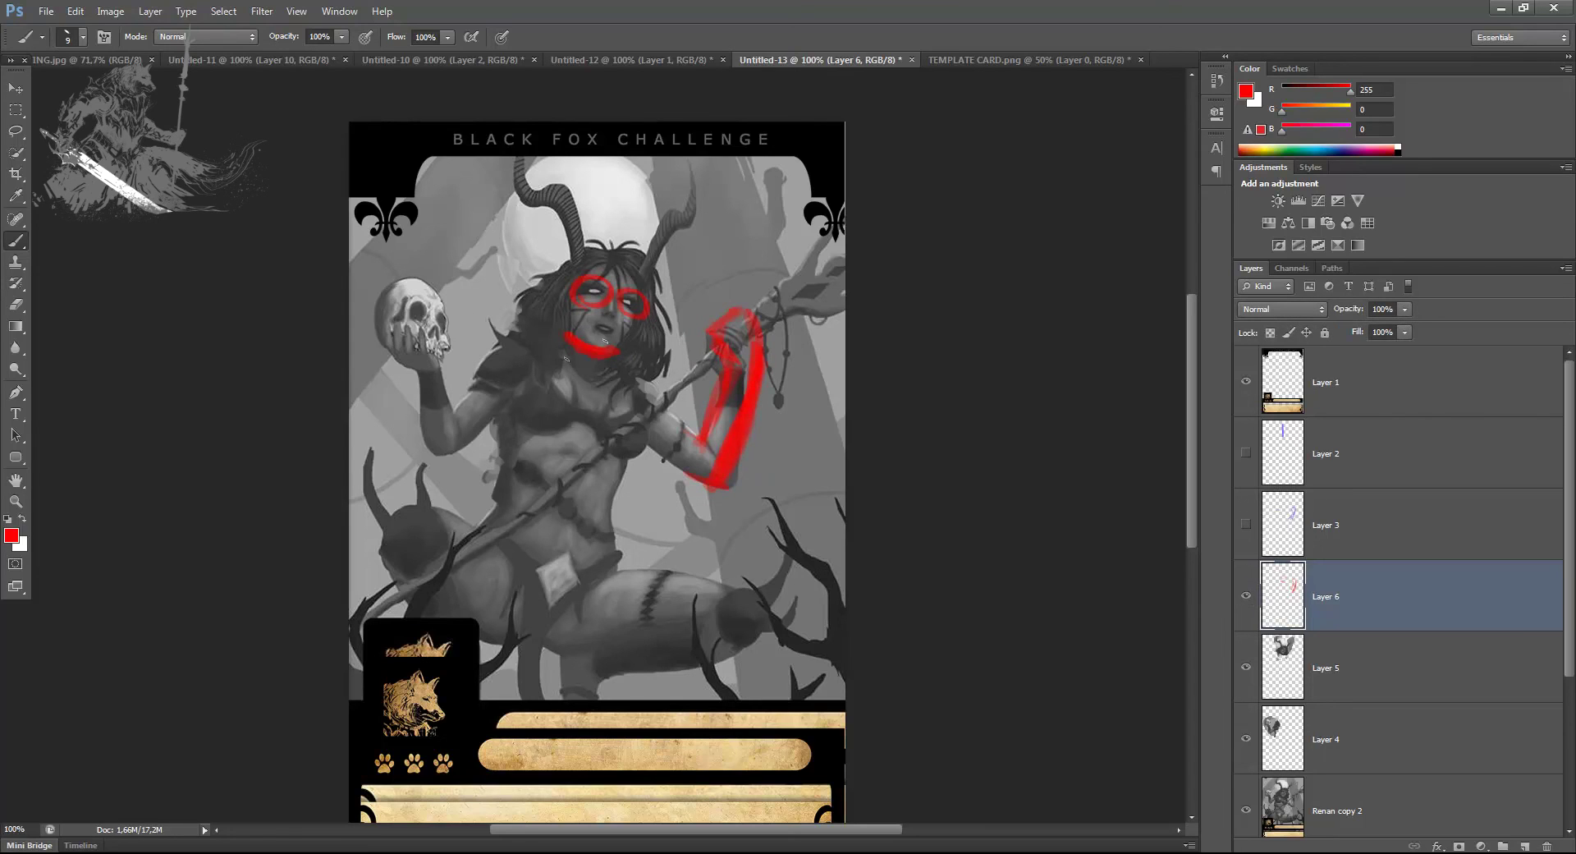
key("ctrl+minus")
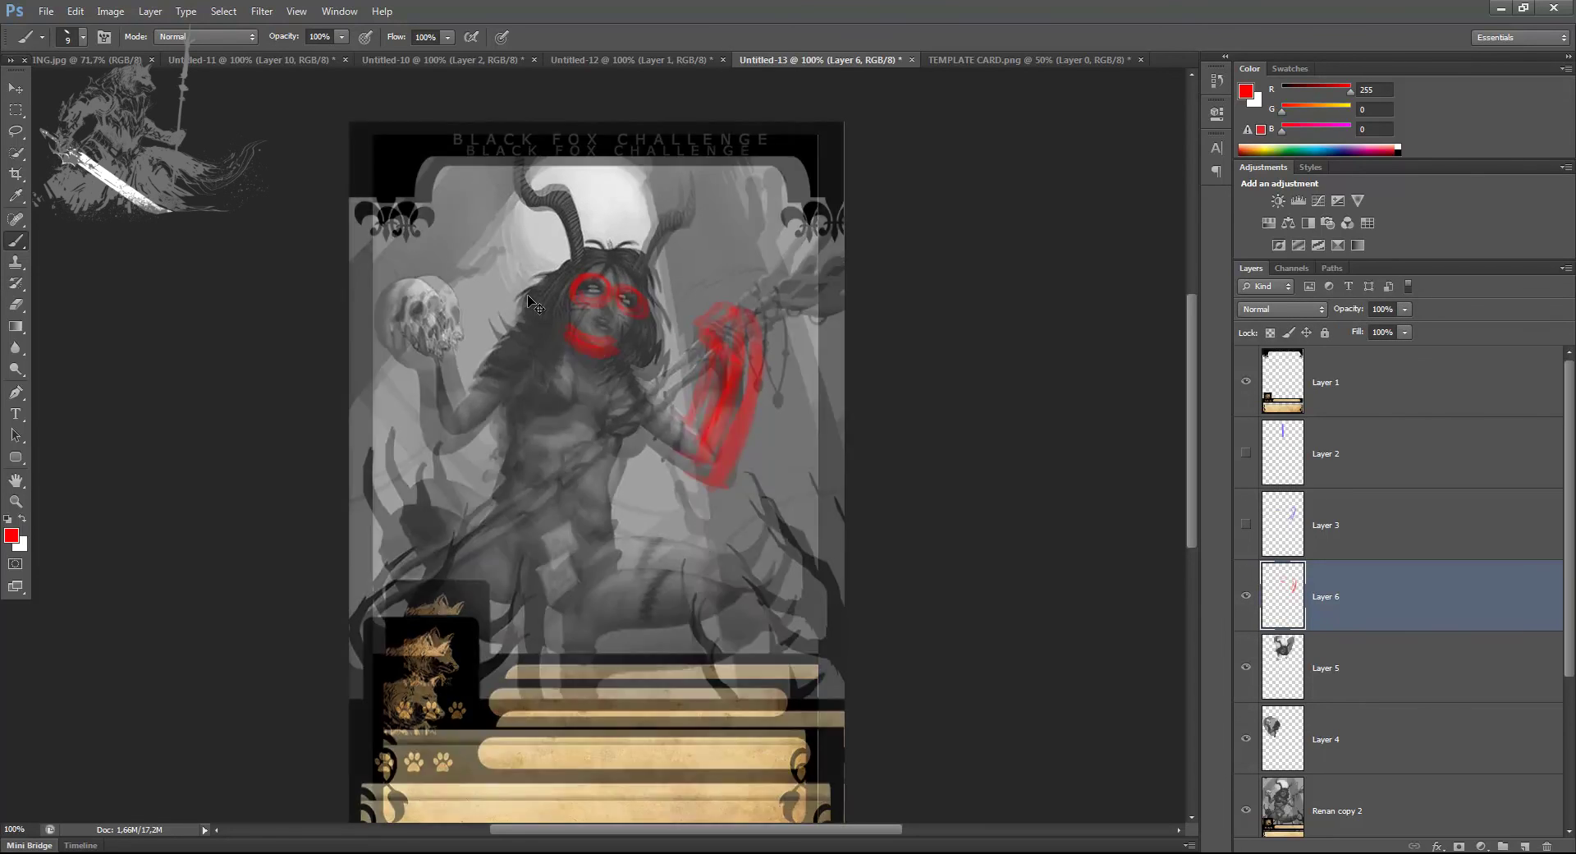
left_click(1247, 598)
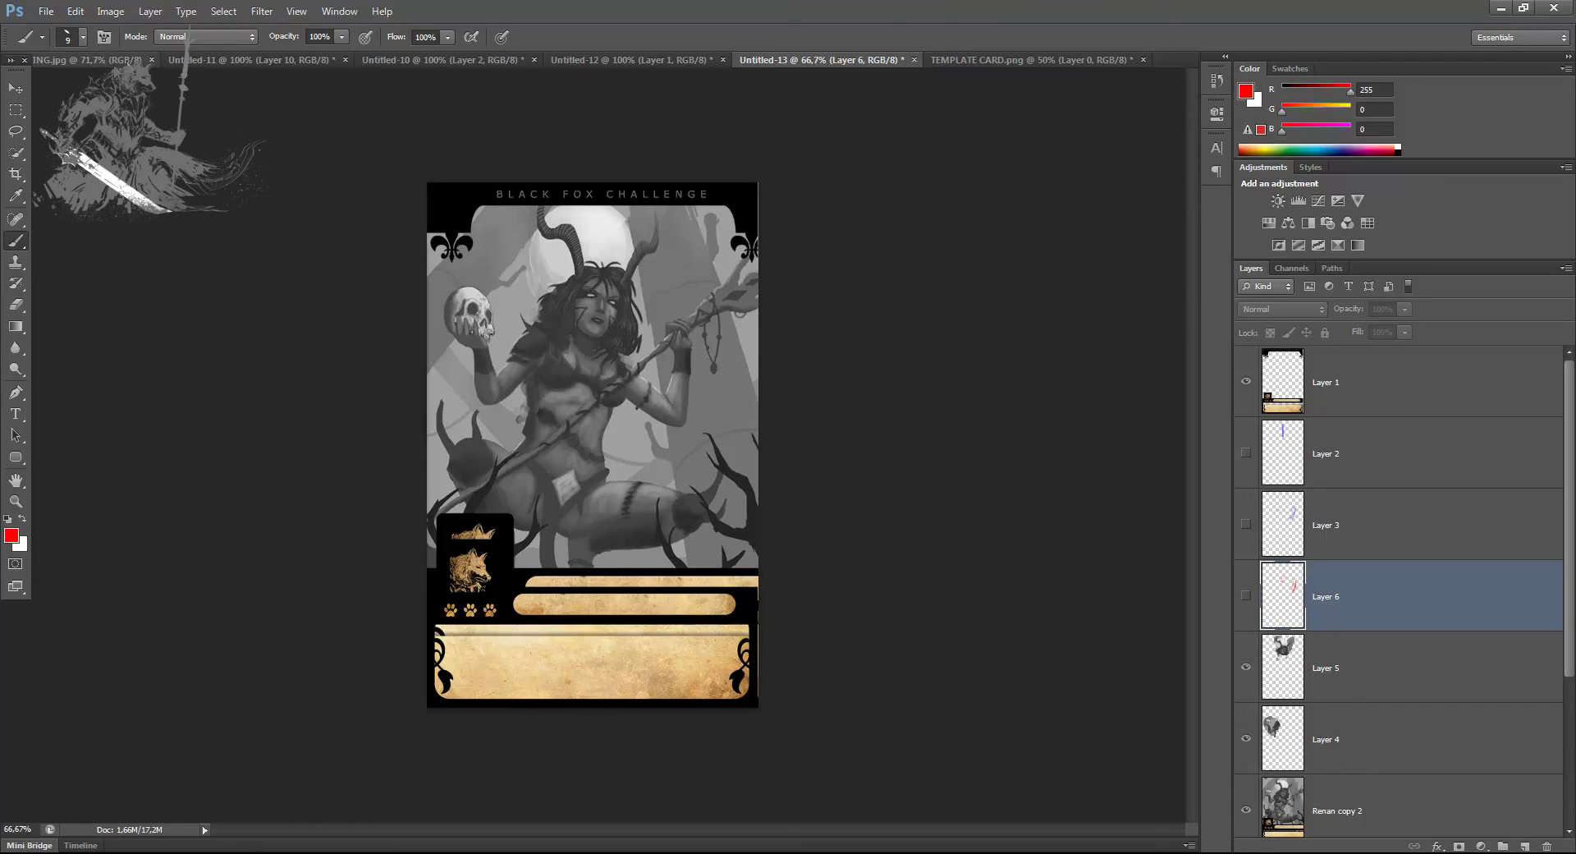
Switch to the PERSONAGEM FEMININO briefing image and show it in full-screen mode
left_click(116, 61)
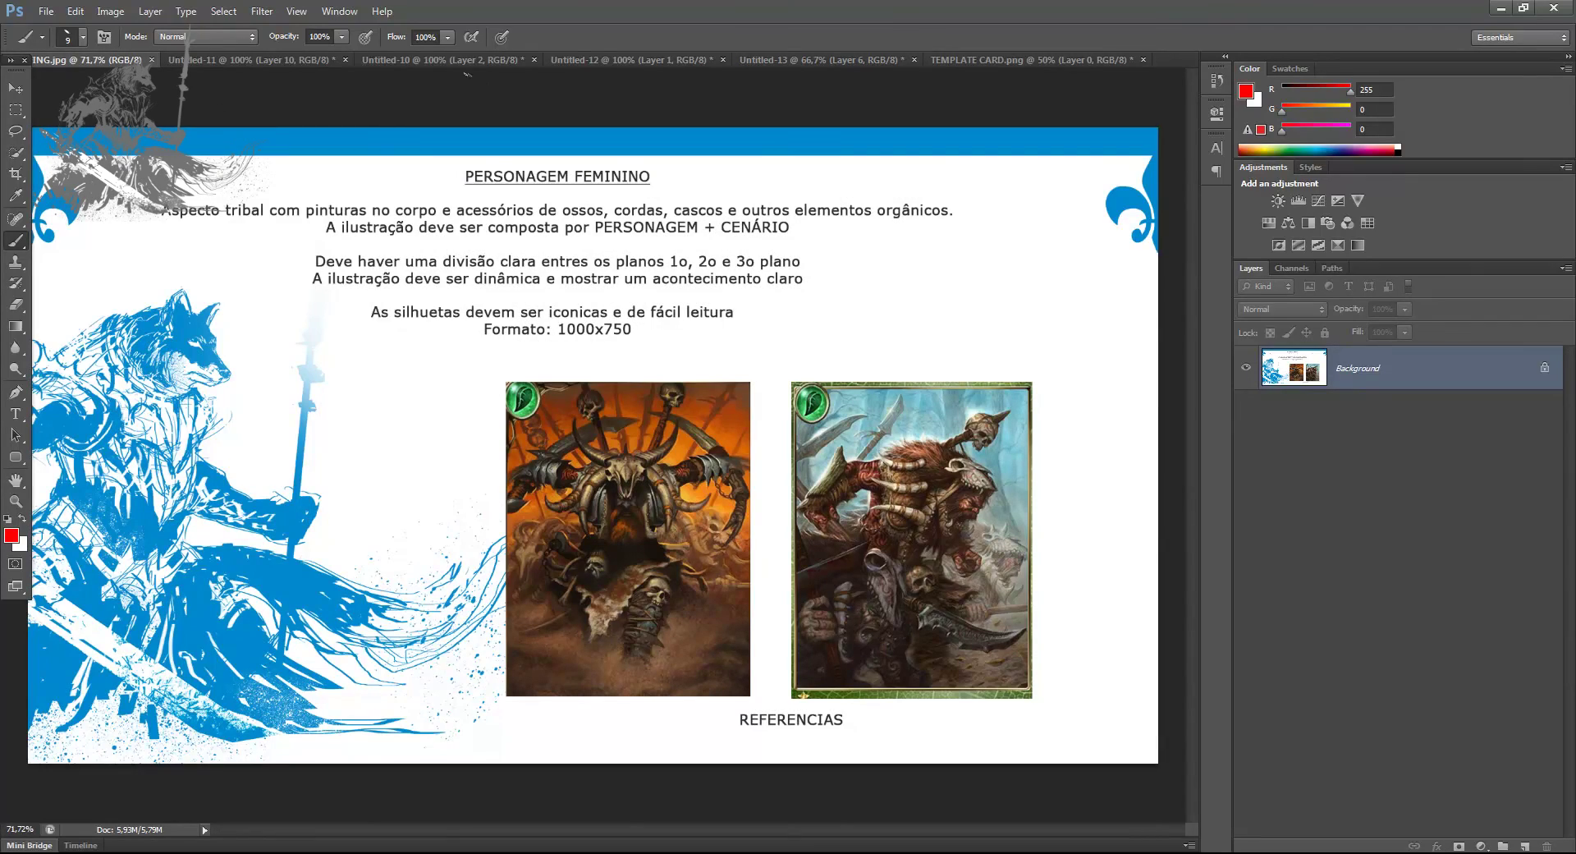
key("f")
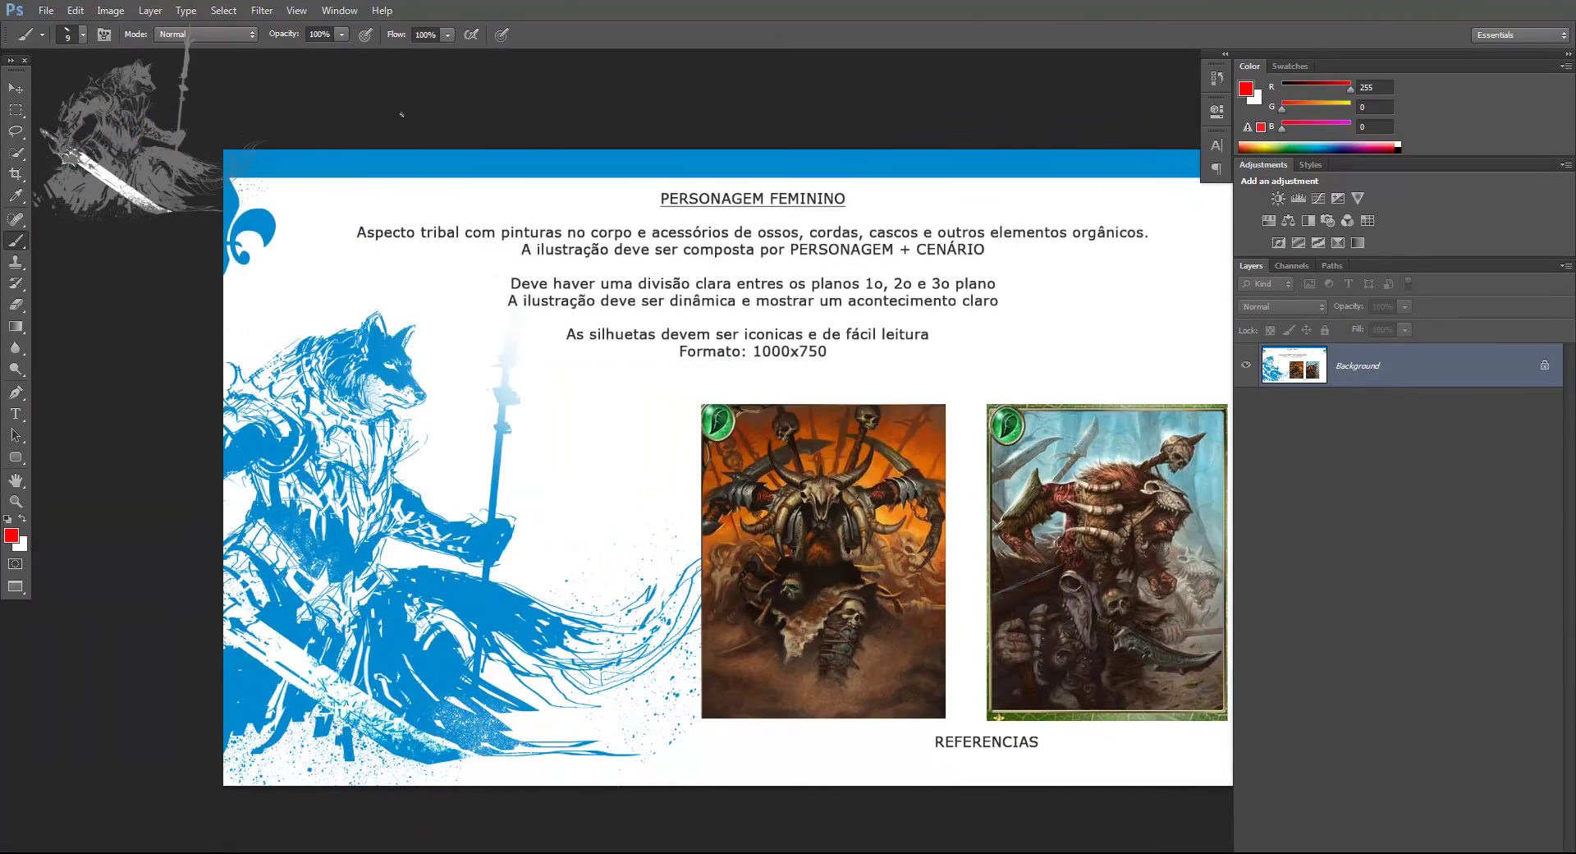
key("f")
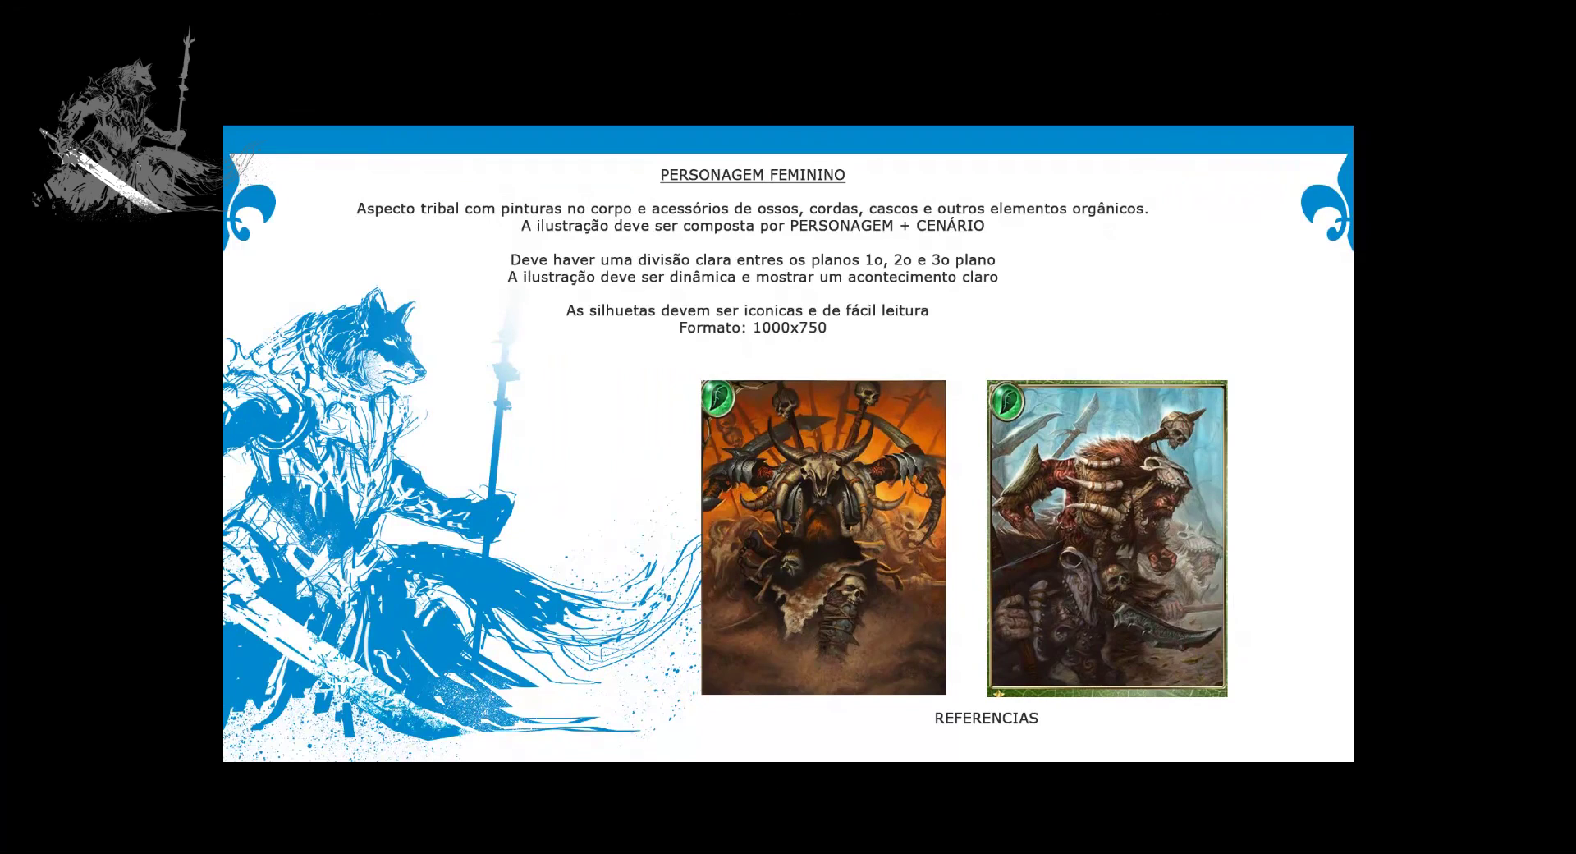